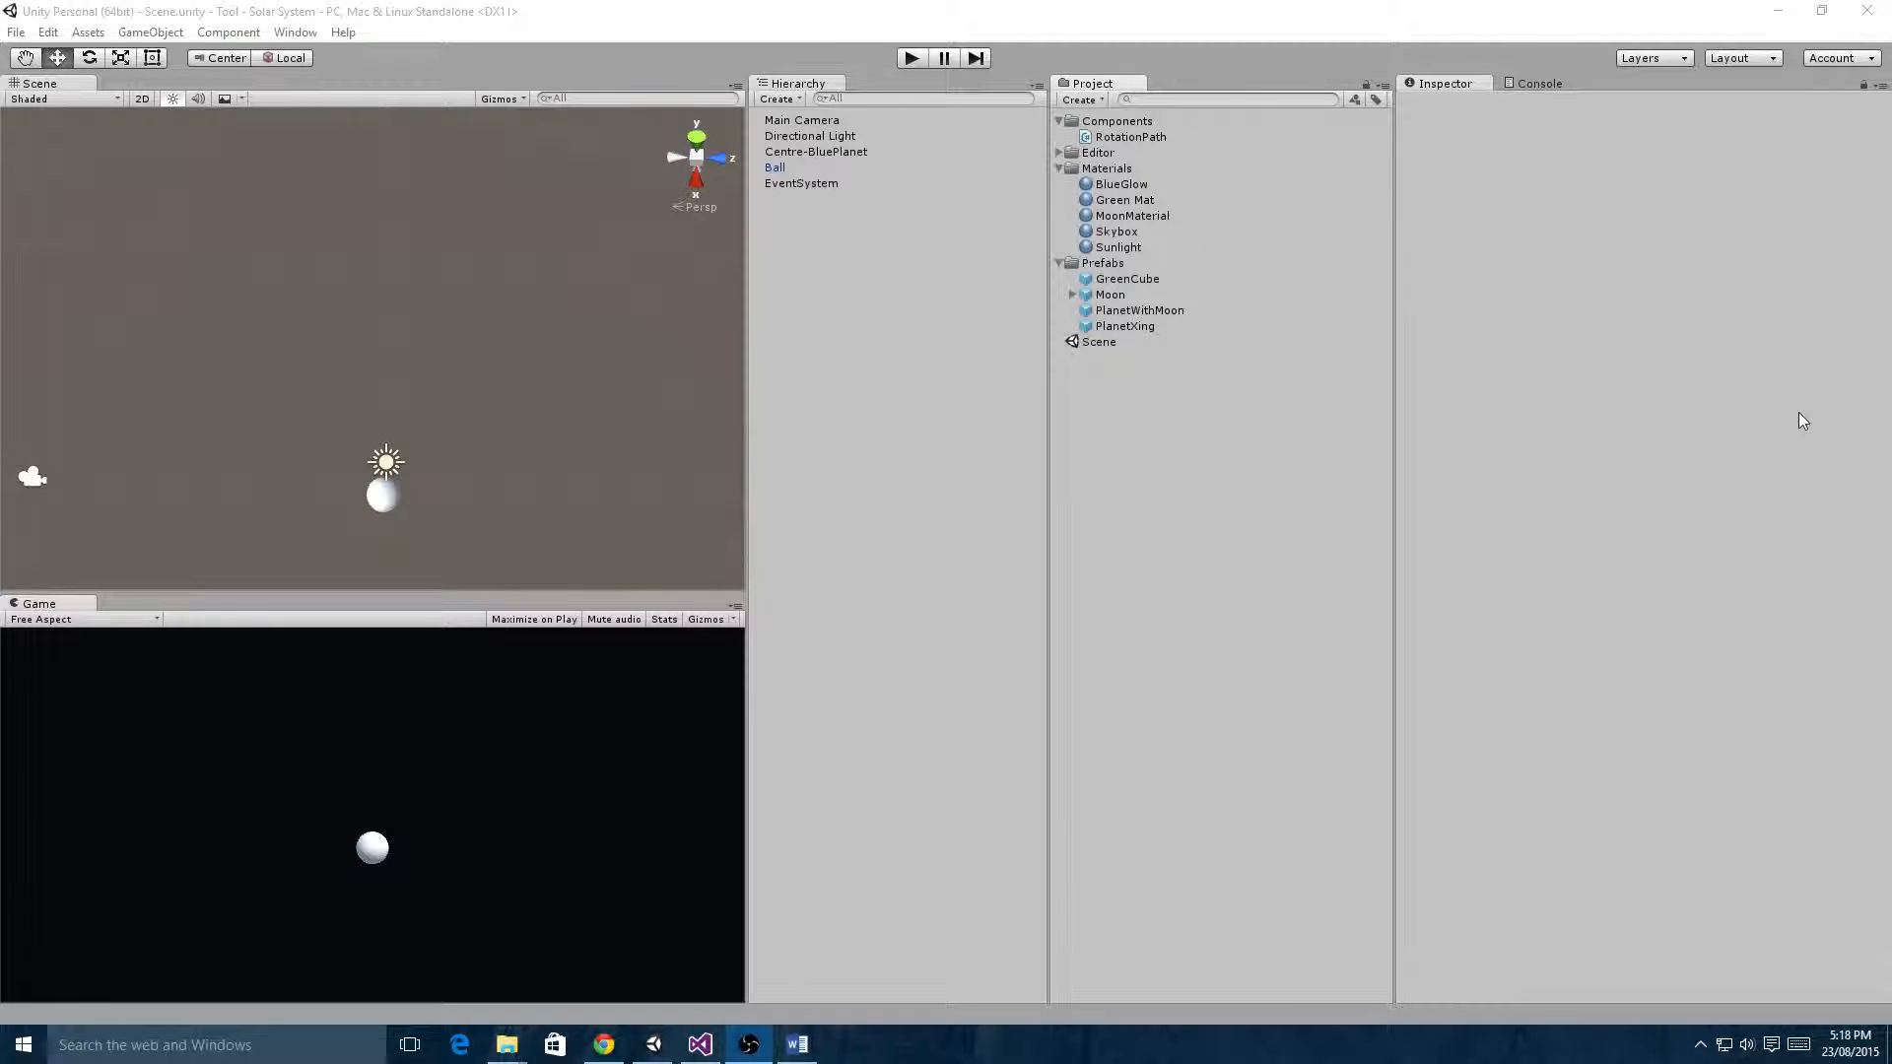
# - Examine the Rotation Path settings of the Centre-BluePlanet and Ball objects, ending with Centre-BluePlanet selected
pyautogui.click(1099, 344)
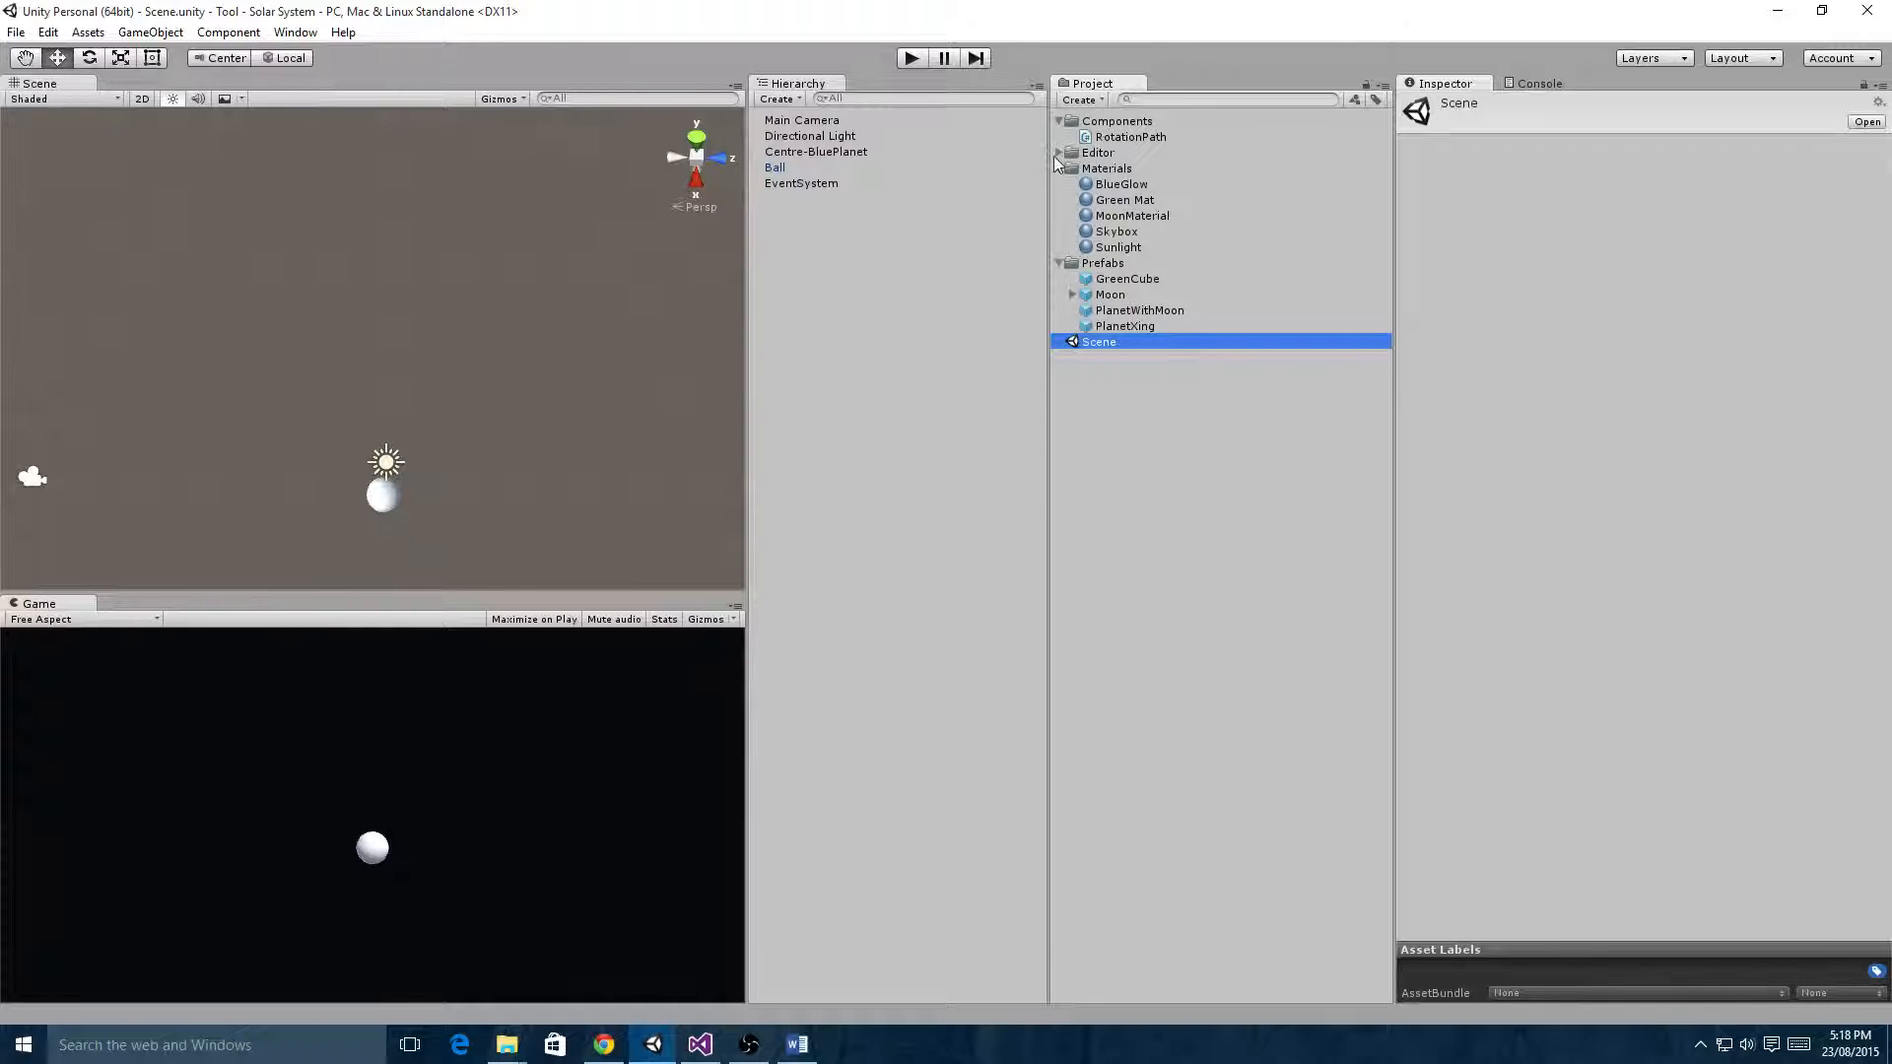
pyautogui.click(811, 153)
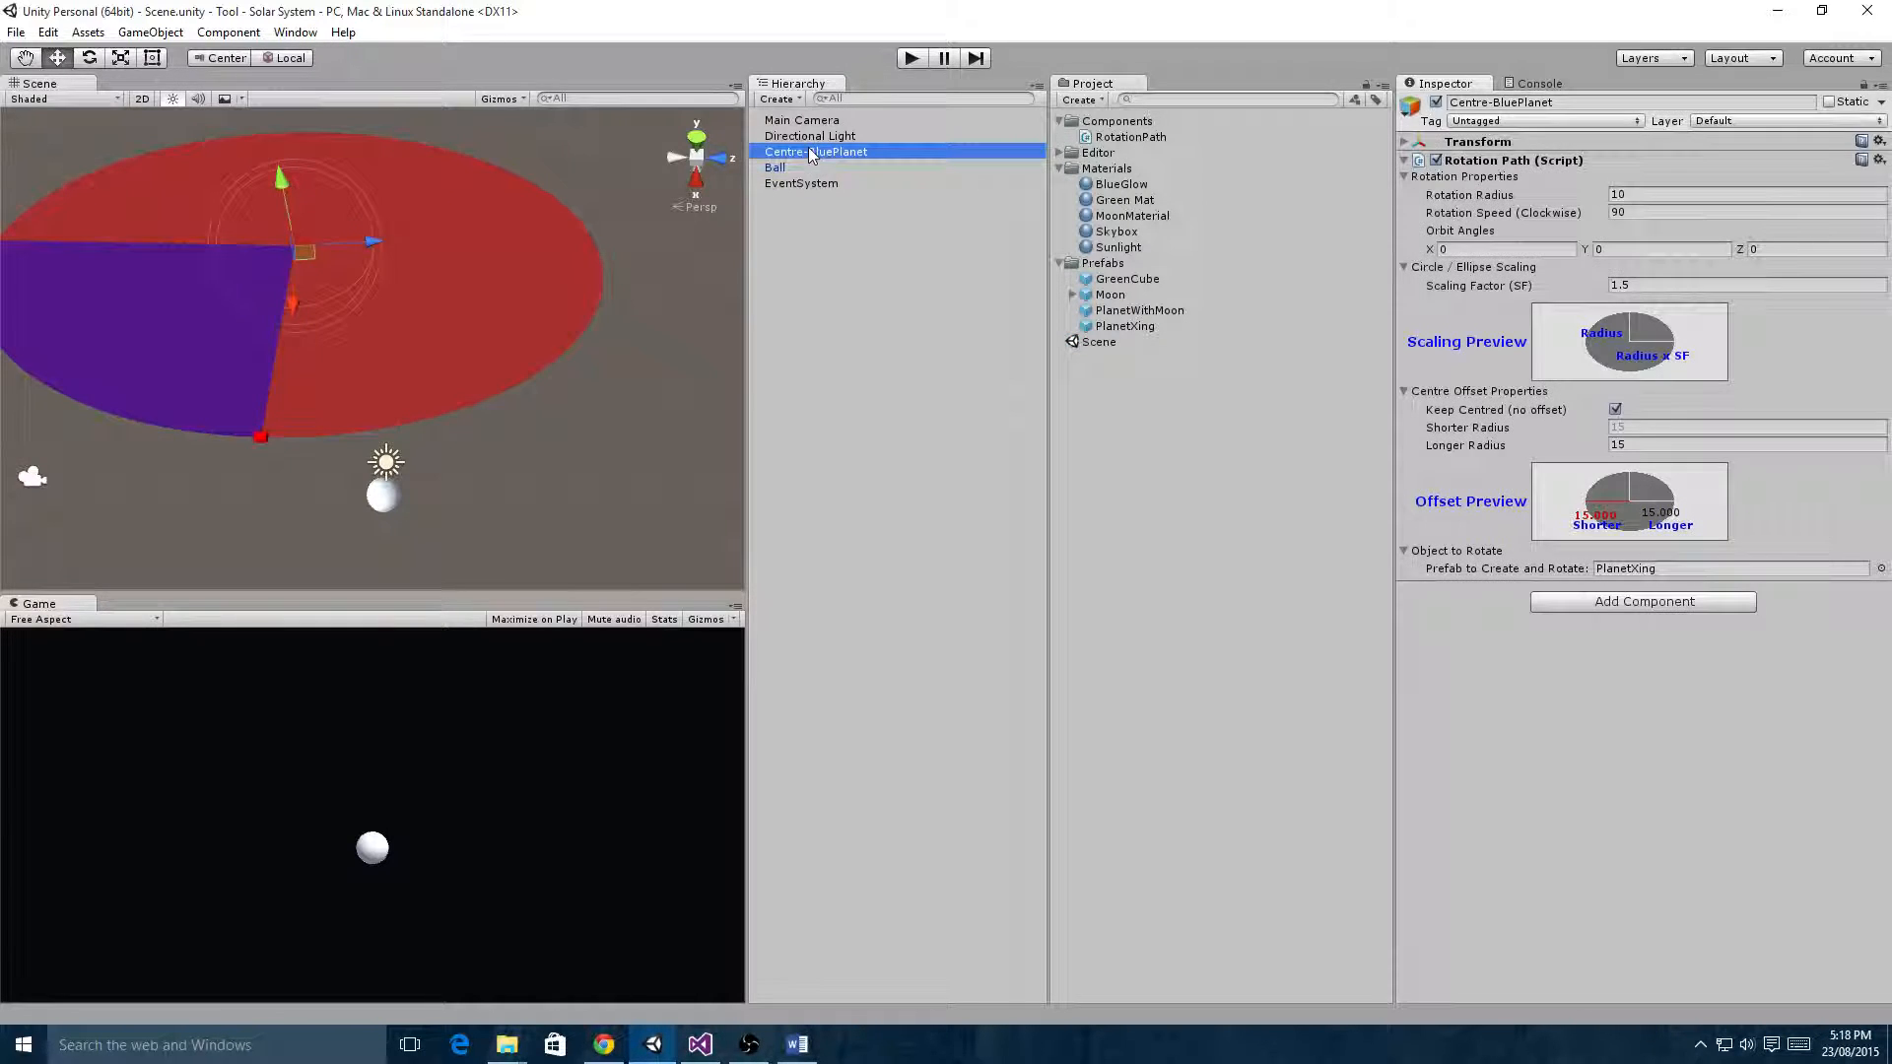
pyautogui.click(816, 168)
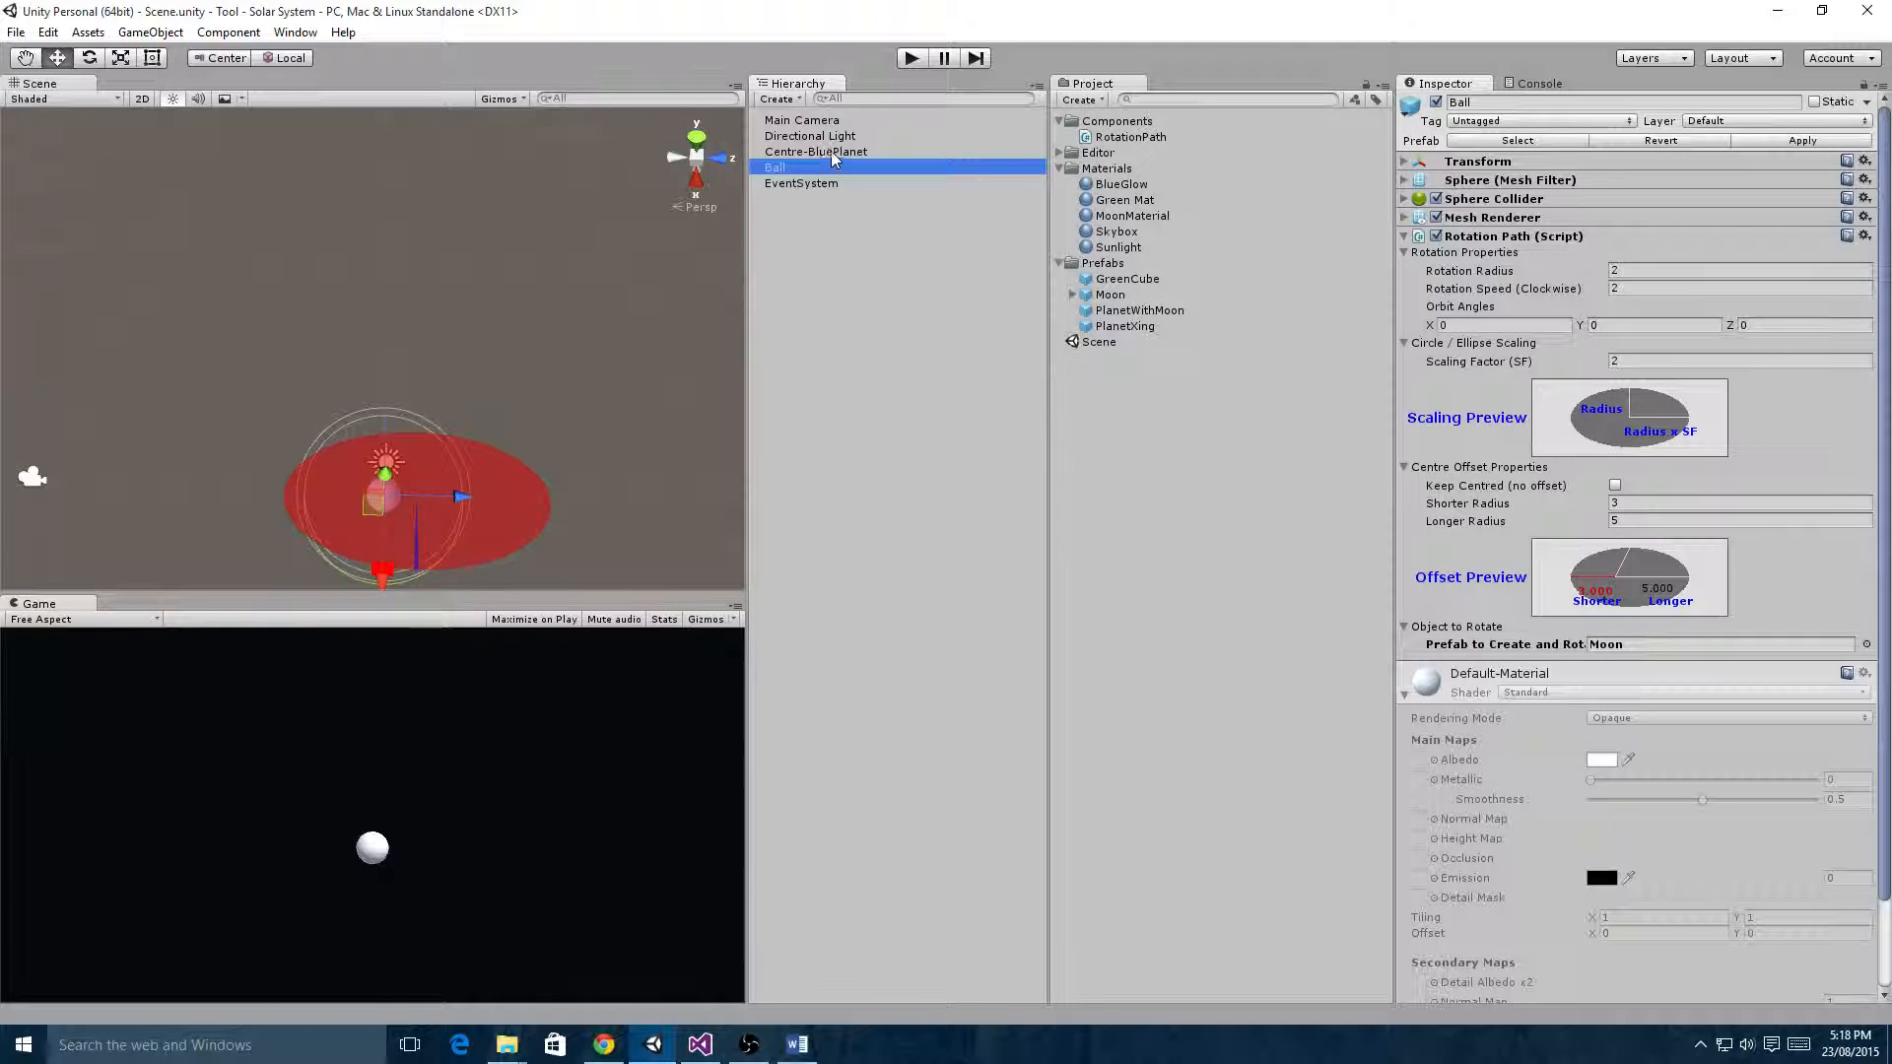
pyautogui.click(831, 153)
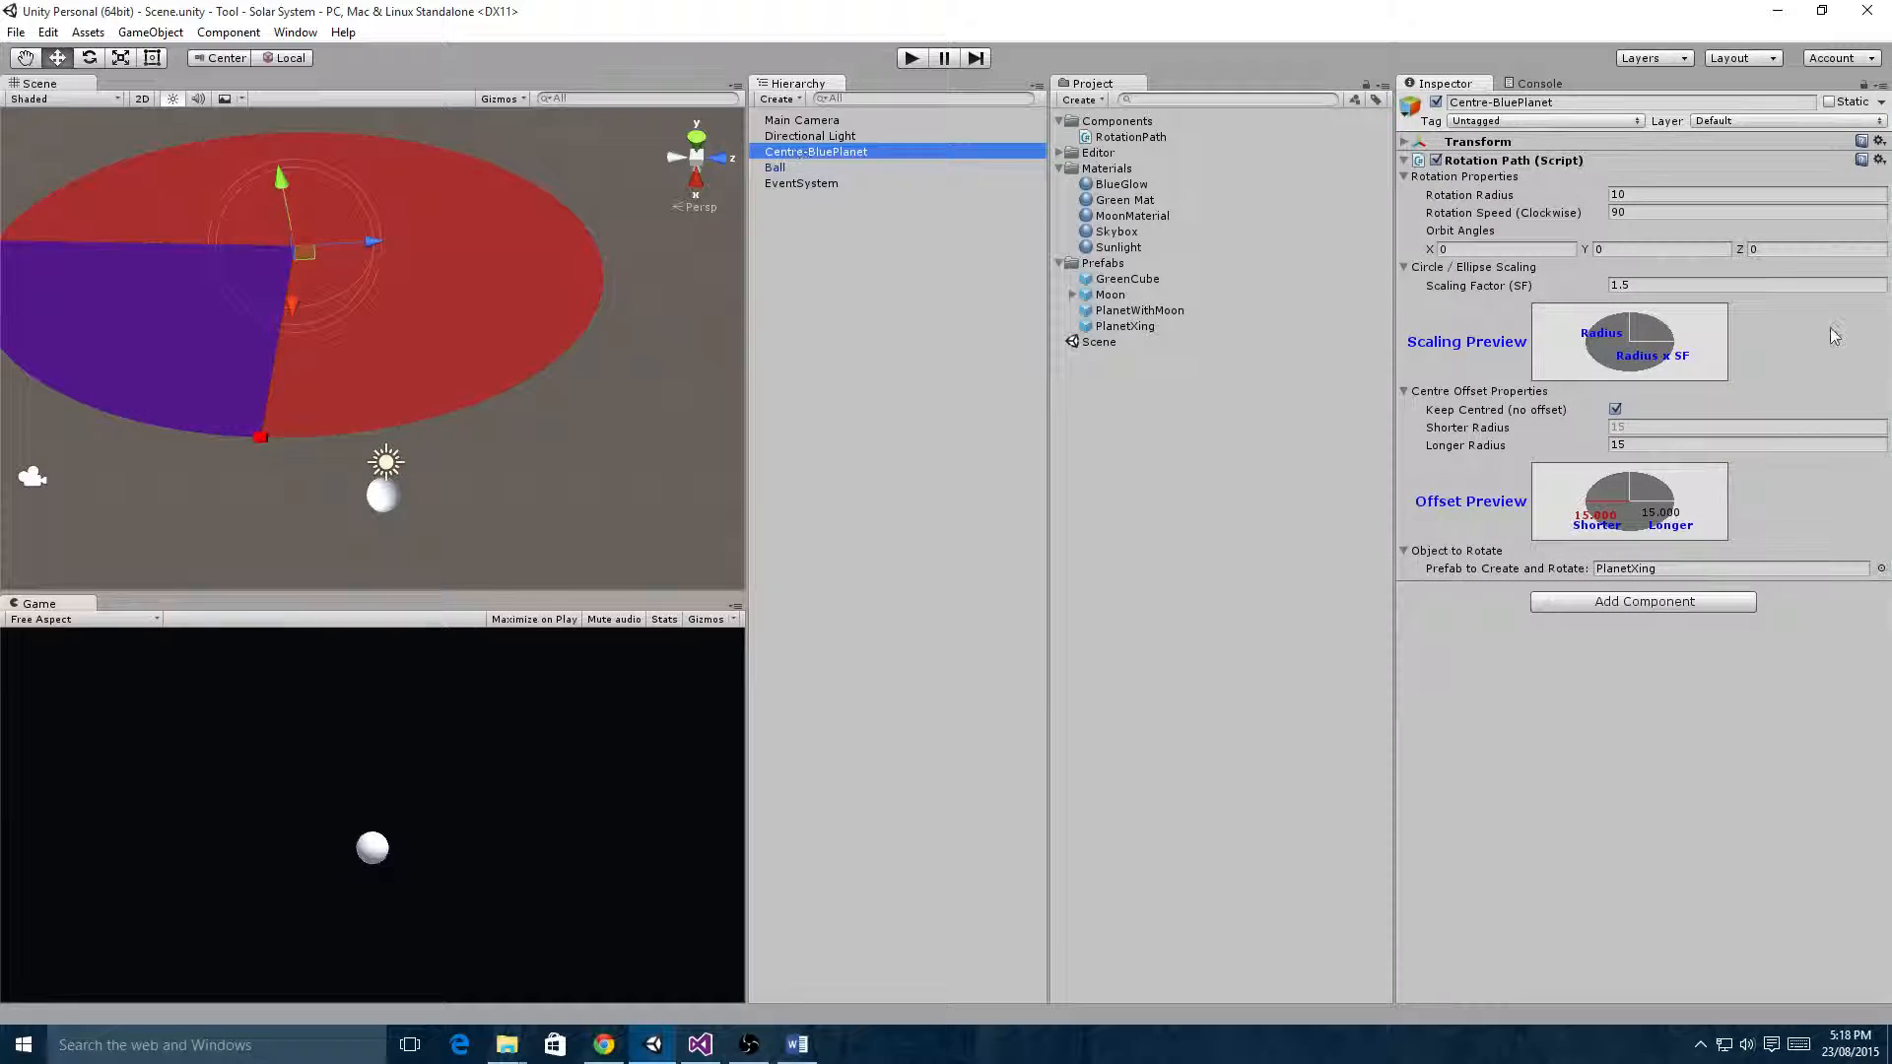
pyautogui.hotkey('alt', 'Tab')
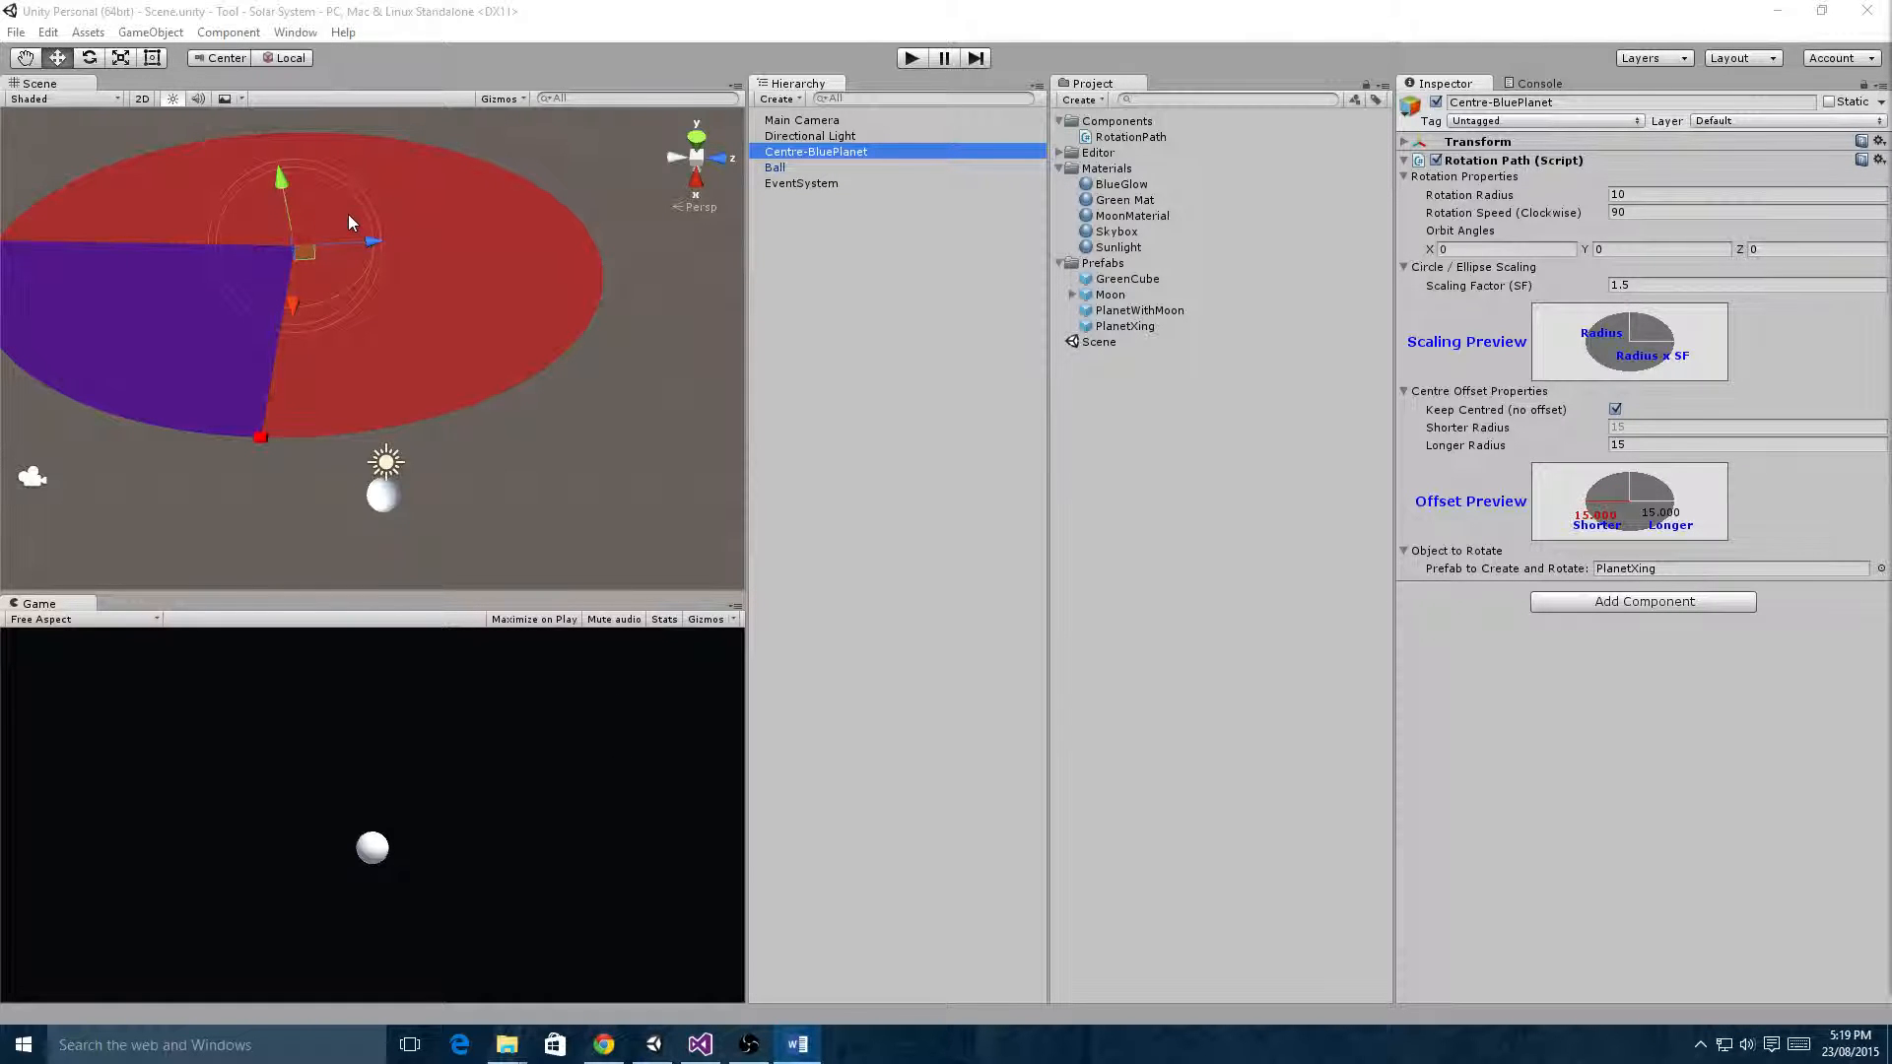
pyautogui.click(153, 33)
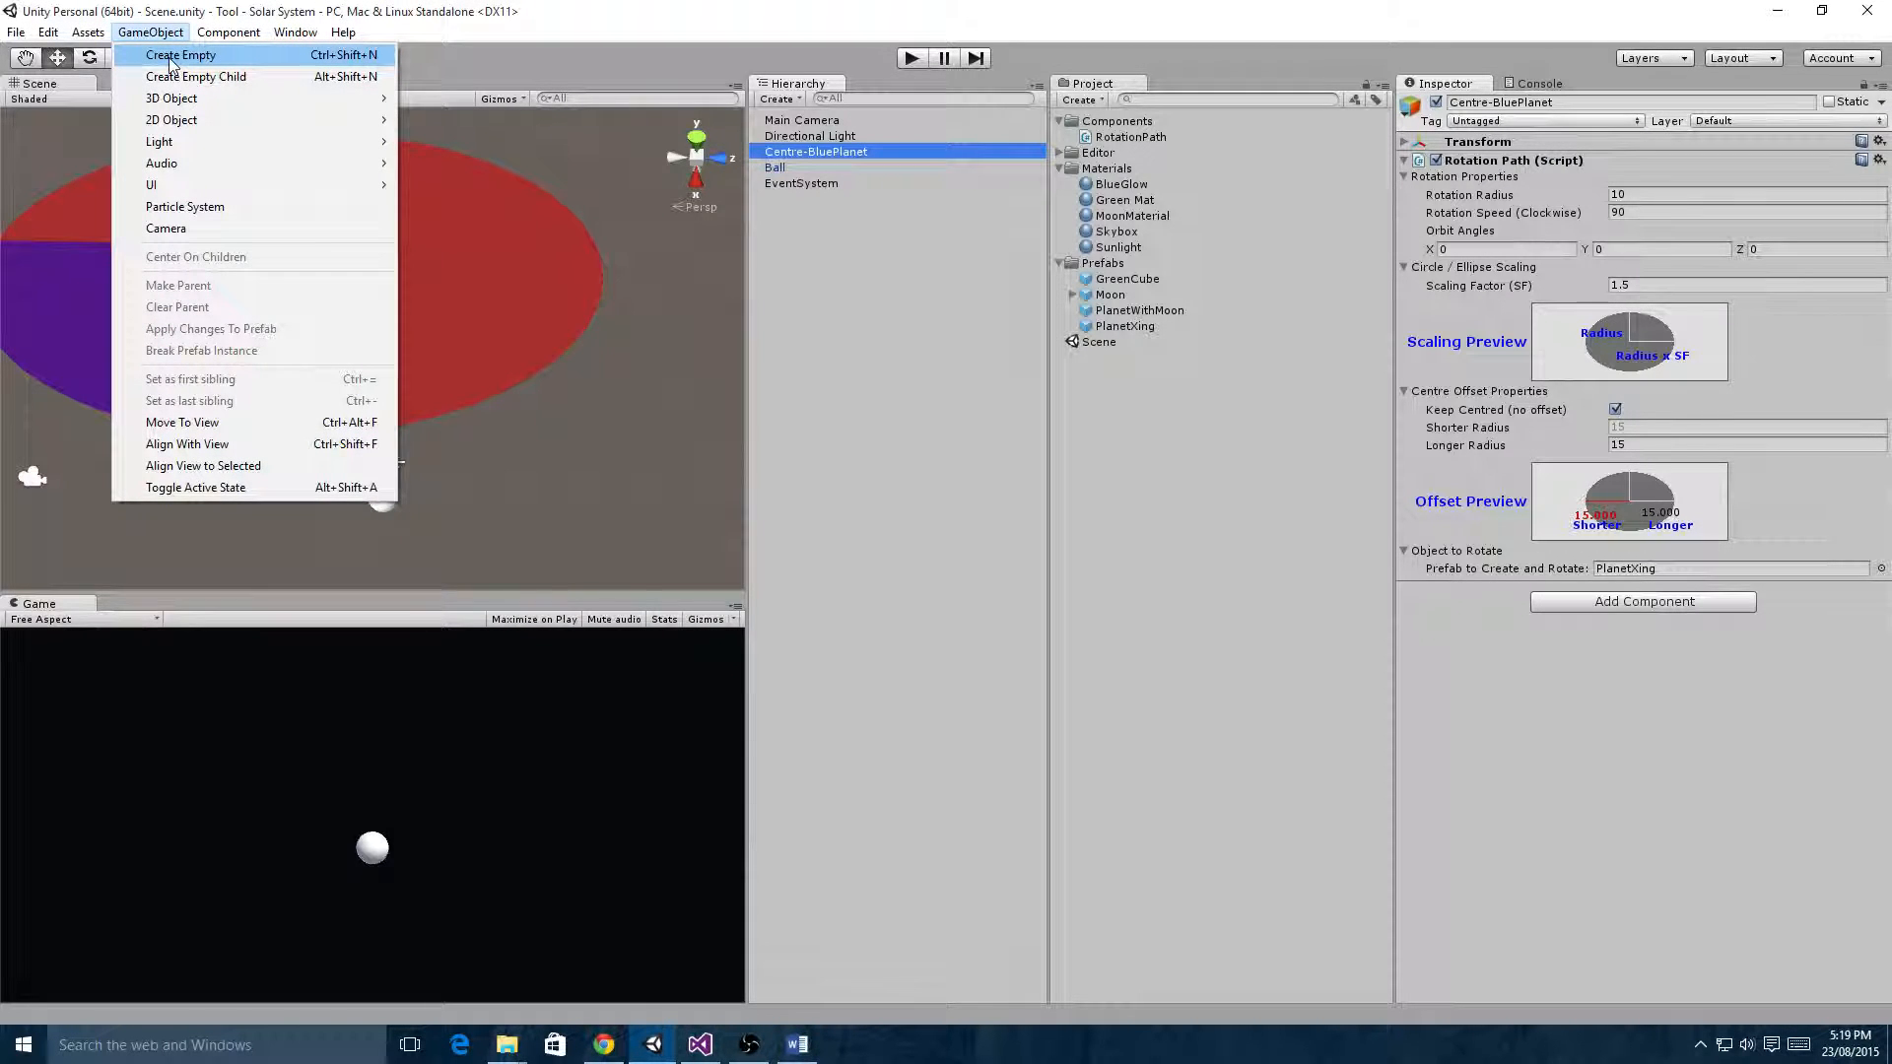
pyautogui.click(436, 53)
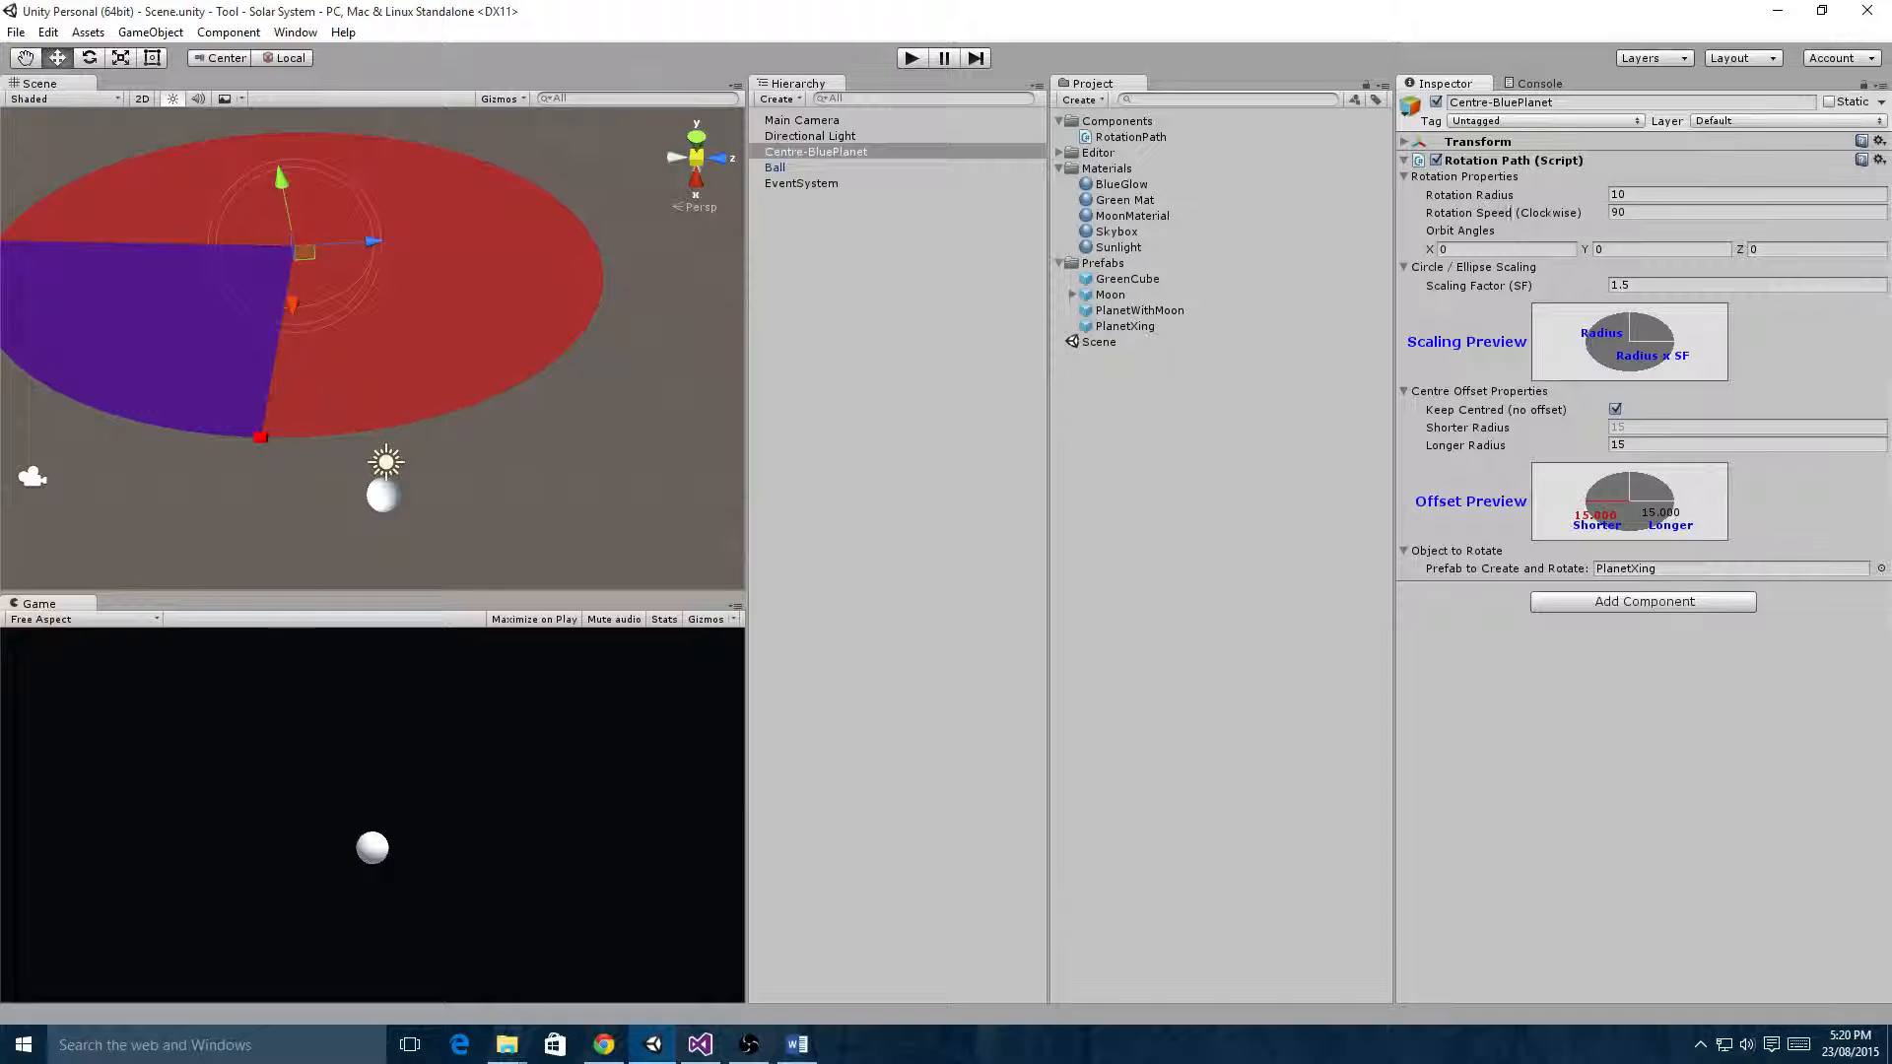
pyautogui.hotkey('alt', 'Tab')
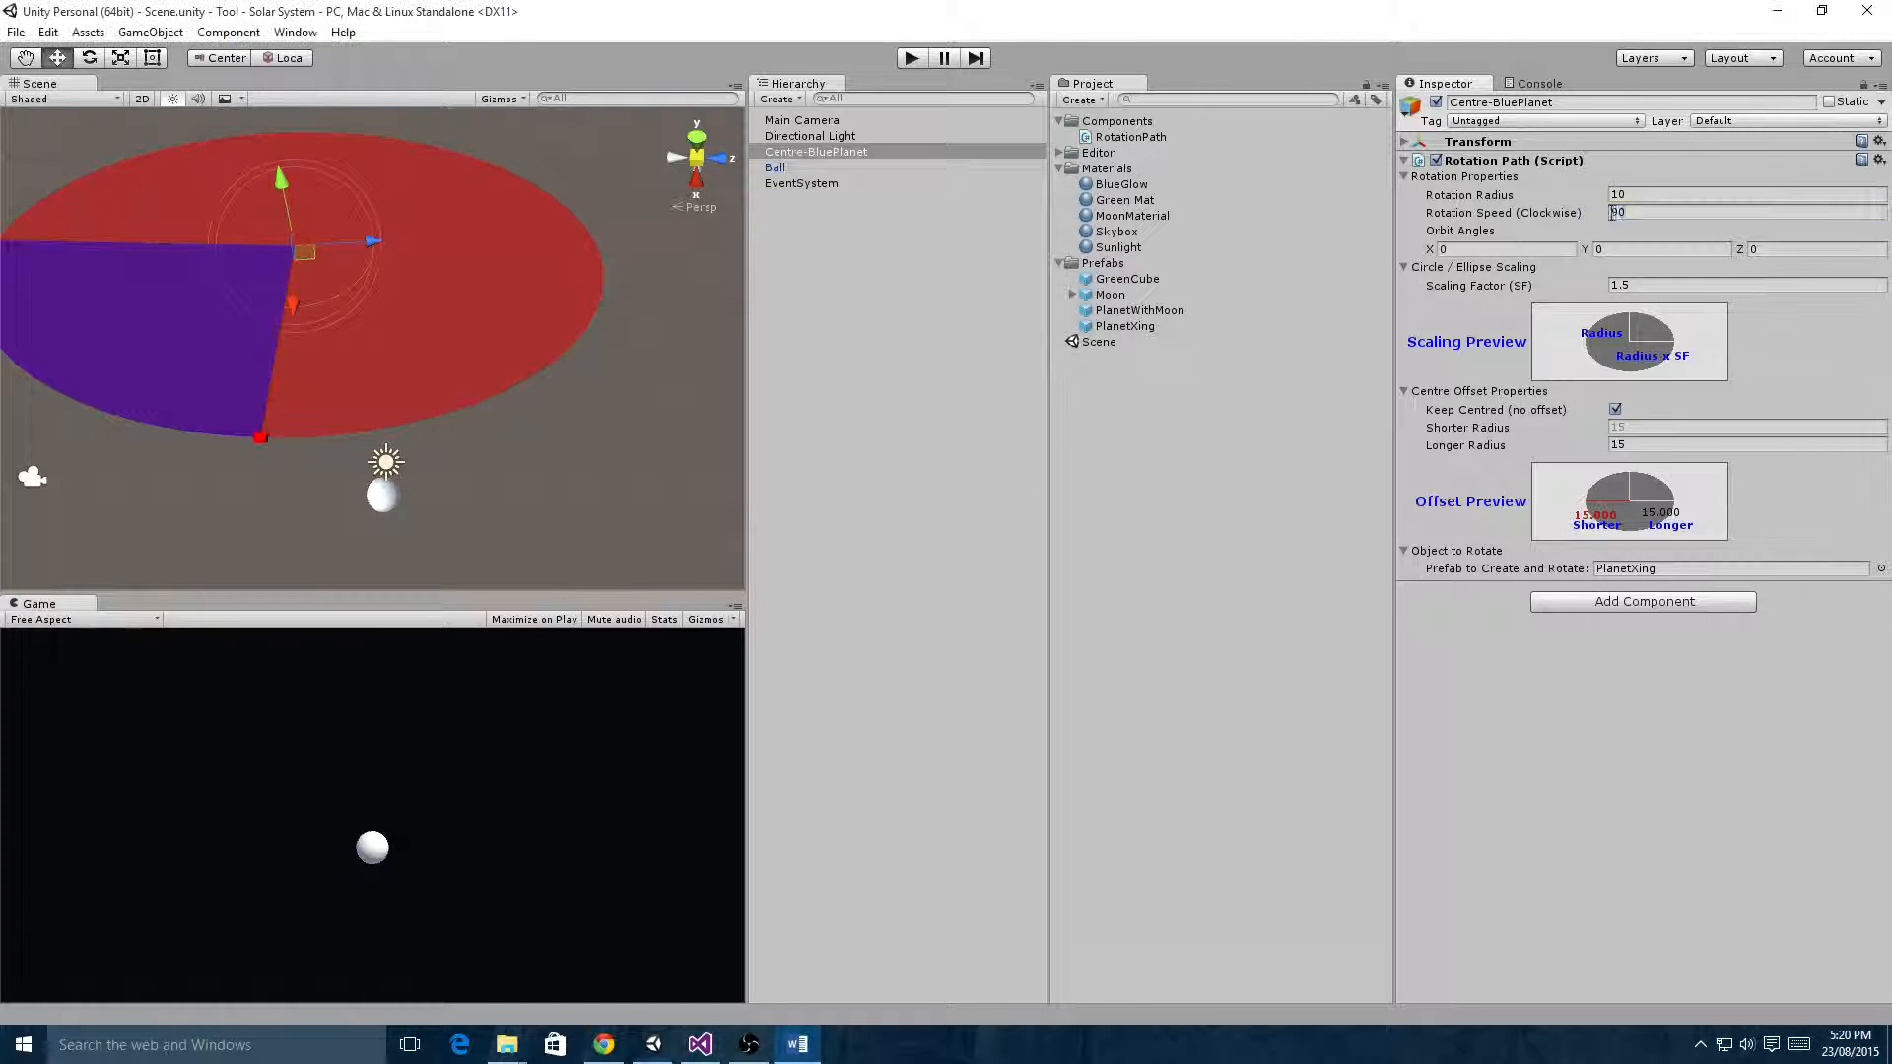
# - Set the Rotation Speed (Clockwise) of Centre-BluePlanet's Rotation Path to -90
pyautogui.click(1704, 209)
pyautogui.press('Home')
pyautogui.write('-')
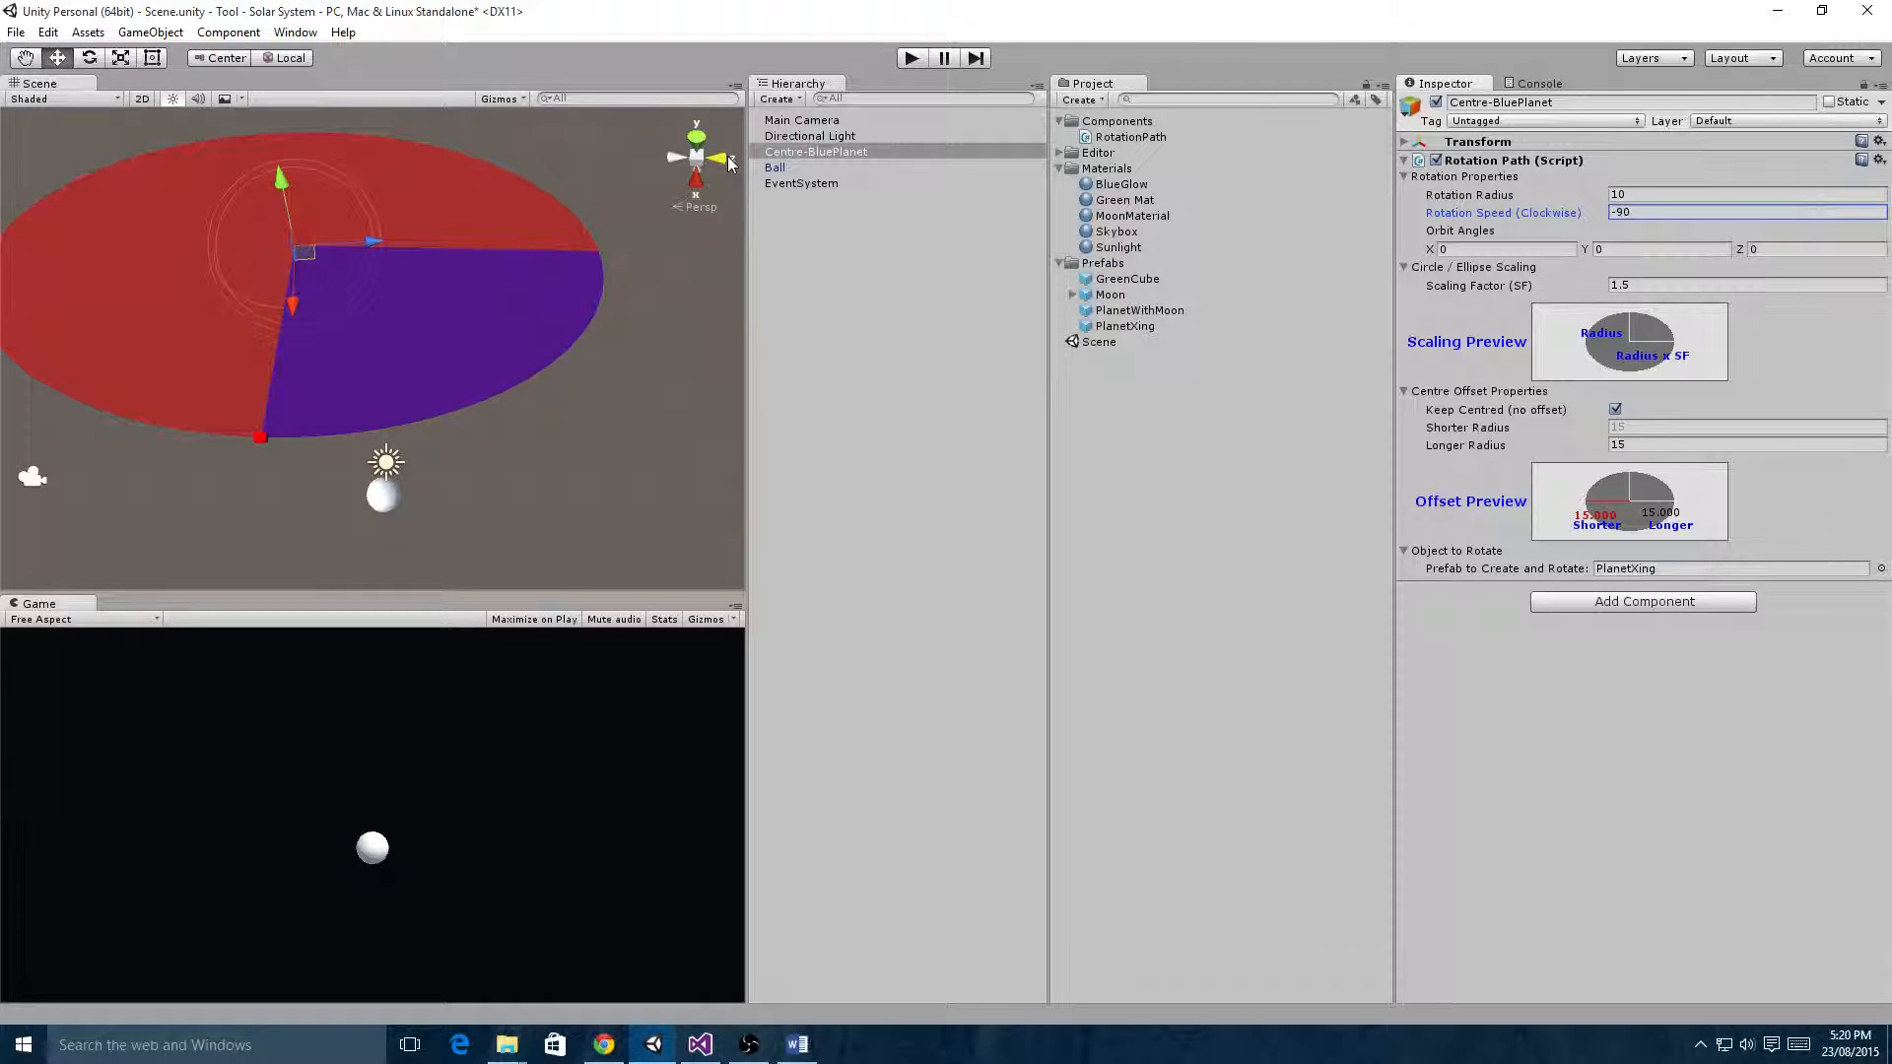
# - Tilt the orbit freehand around several axes with its rotation handles, to about X 348.6, Y 4.9, Z 1.9
pyautogui.moveTo(405, 239); pyautogui.dragTo(433, 390, button='right')
pyautogui.moveTo(446, 143); pyautogui.dragTo(469, 356, button='middle')
pyautogui.scroll(-6, 471, 351)
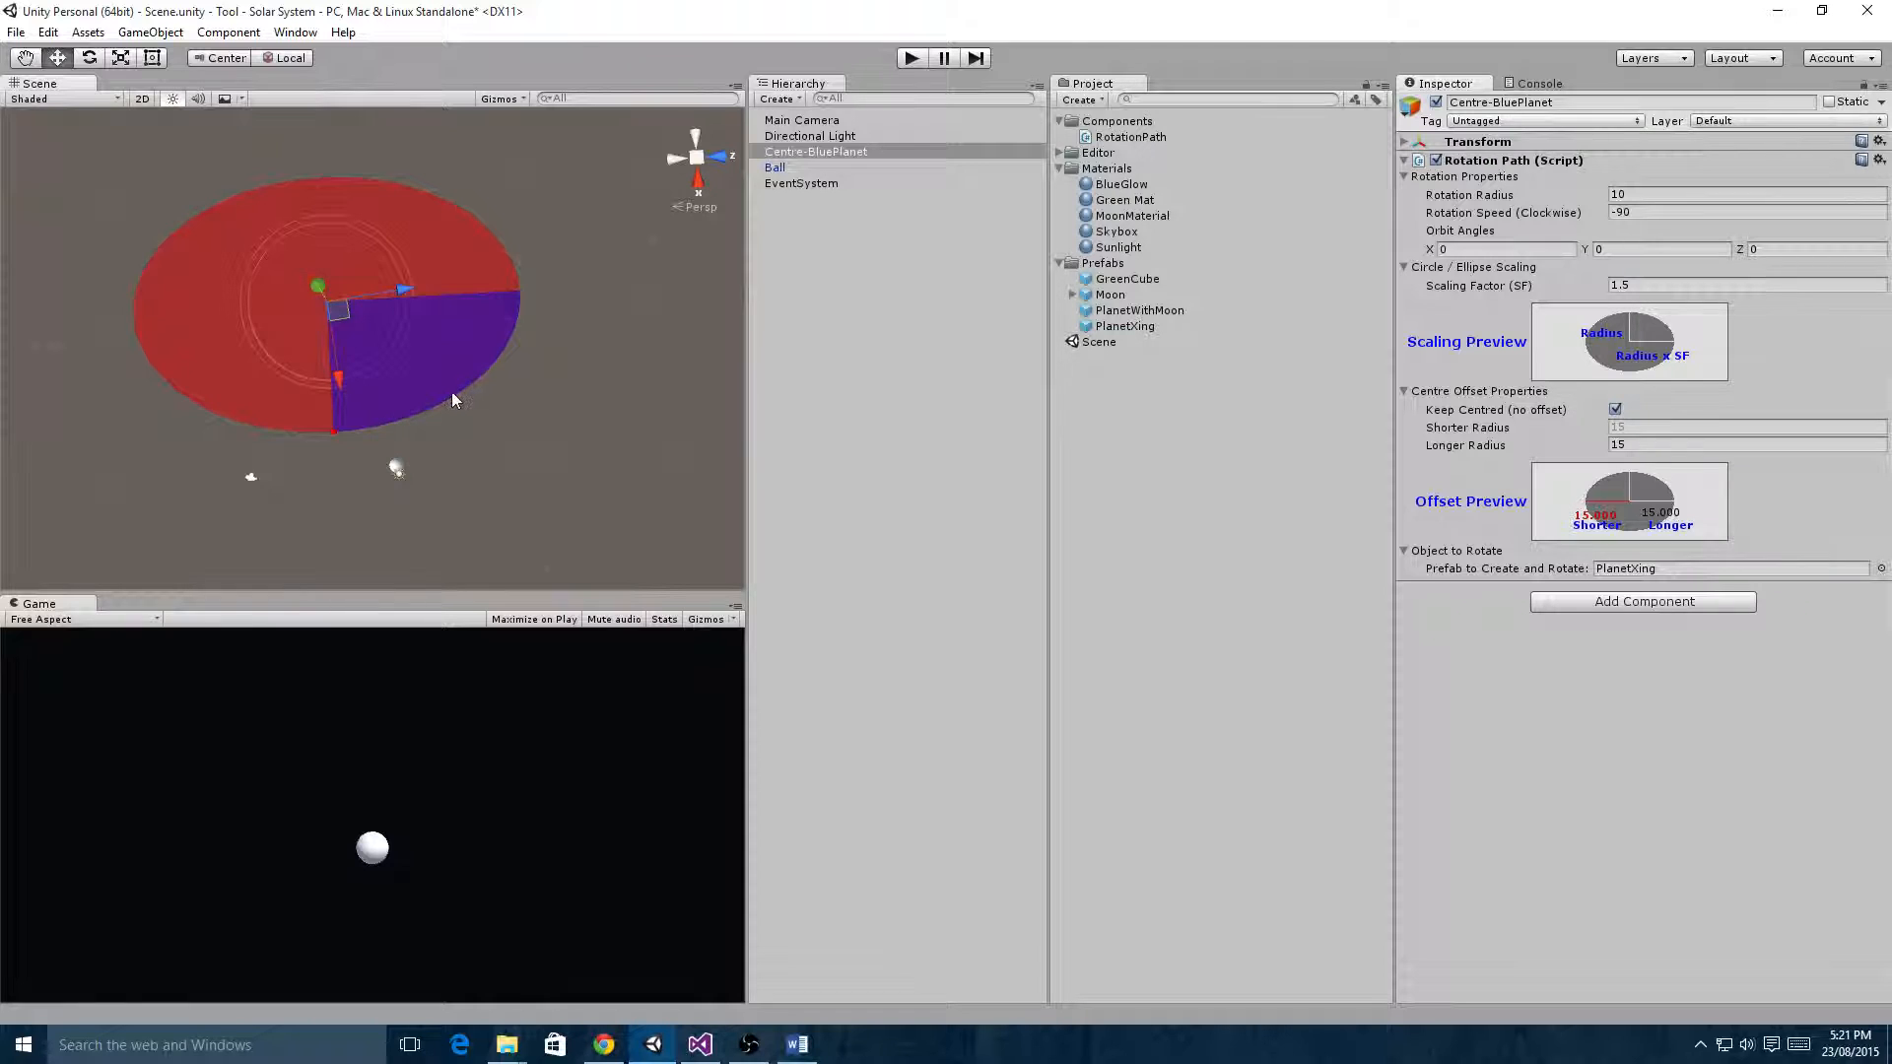
pyautogui.moveTo(402, 445); pyautogui.dragTo(397, 267, button='right')
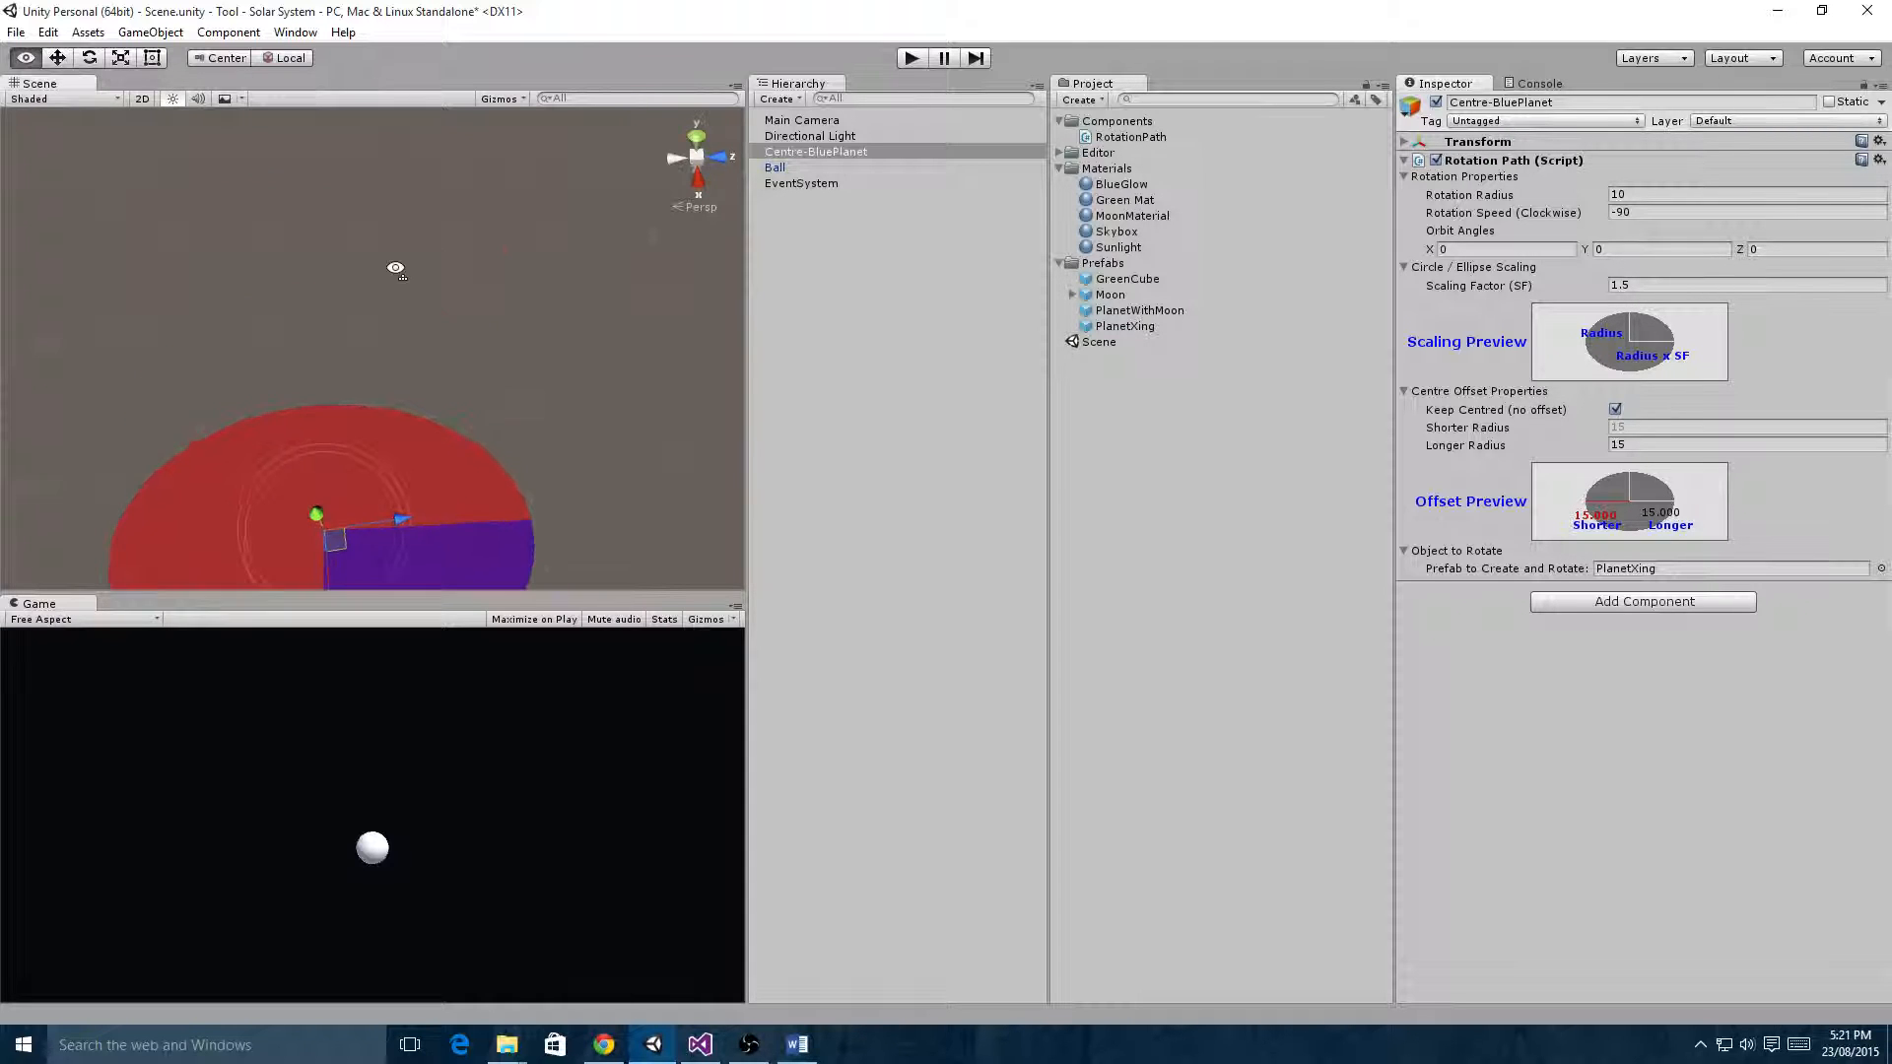
pyautogui.moveTo(394, 557); pyautogui.dragTo(402, 416, button='middle')
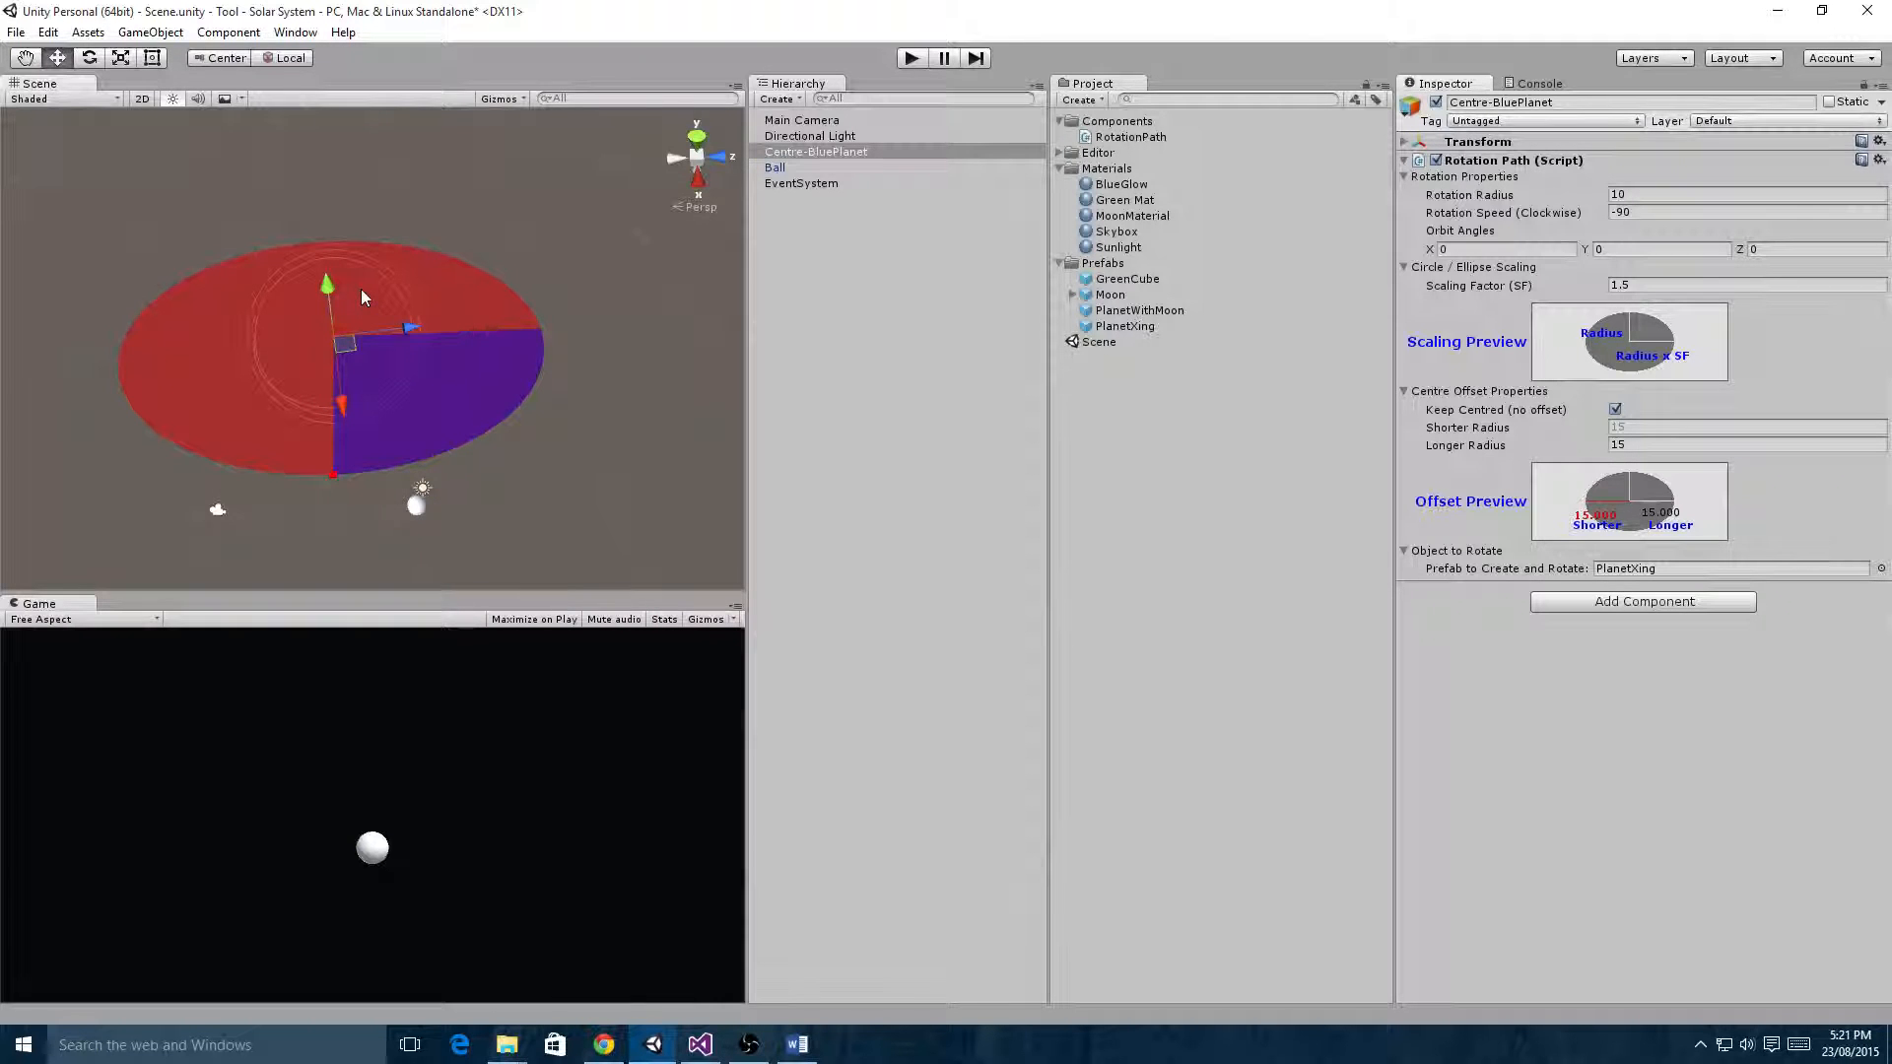
pyautogui.moveTo(370, 286); pyautogui.dragTo(409, 314)
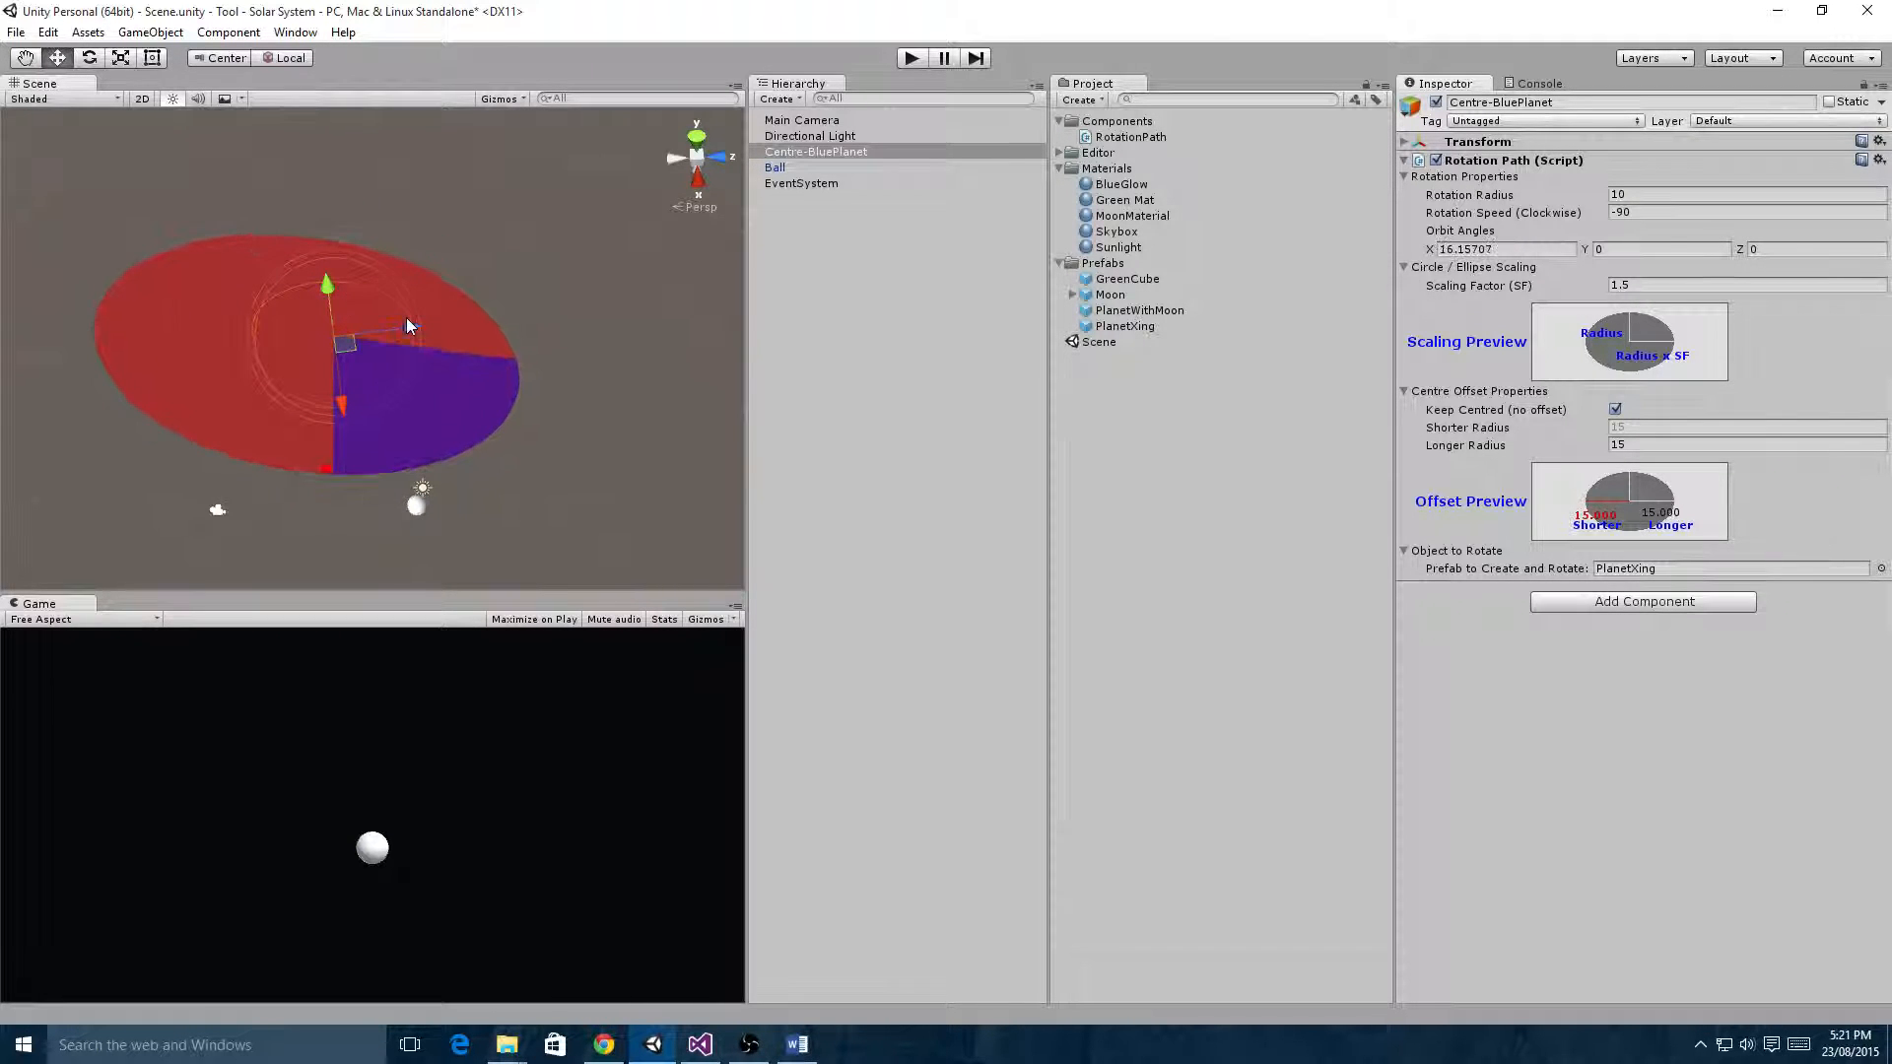
pyautogui.moveTo(307, 400); pyautogui.dragTo(217, 287)
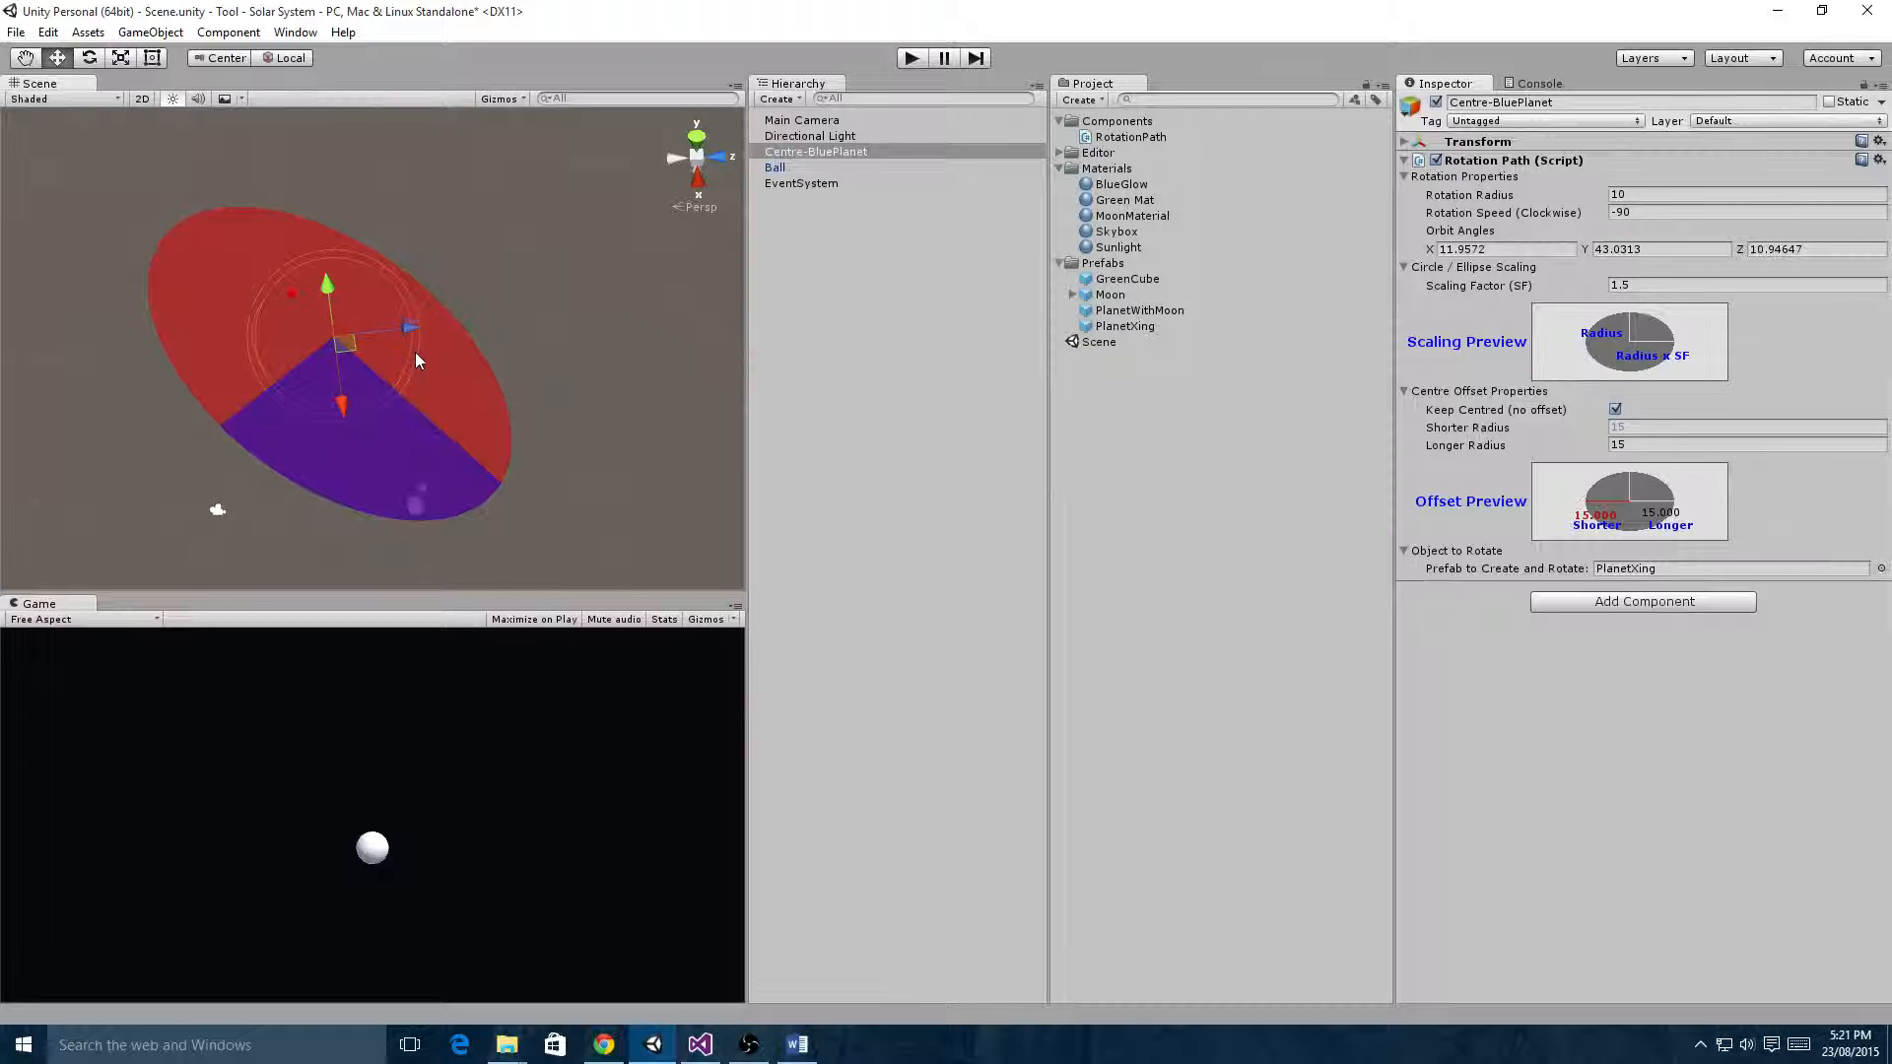
pyautogui.moveTo(416, 351); pyautogui.dragTo(408, 217)
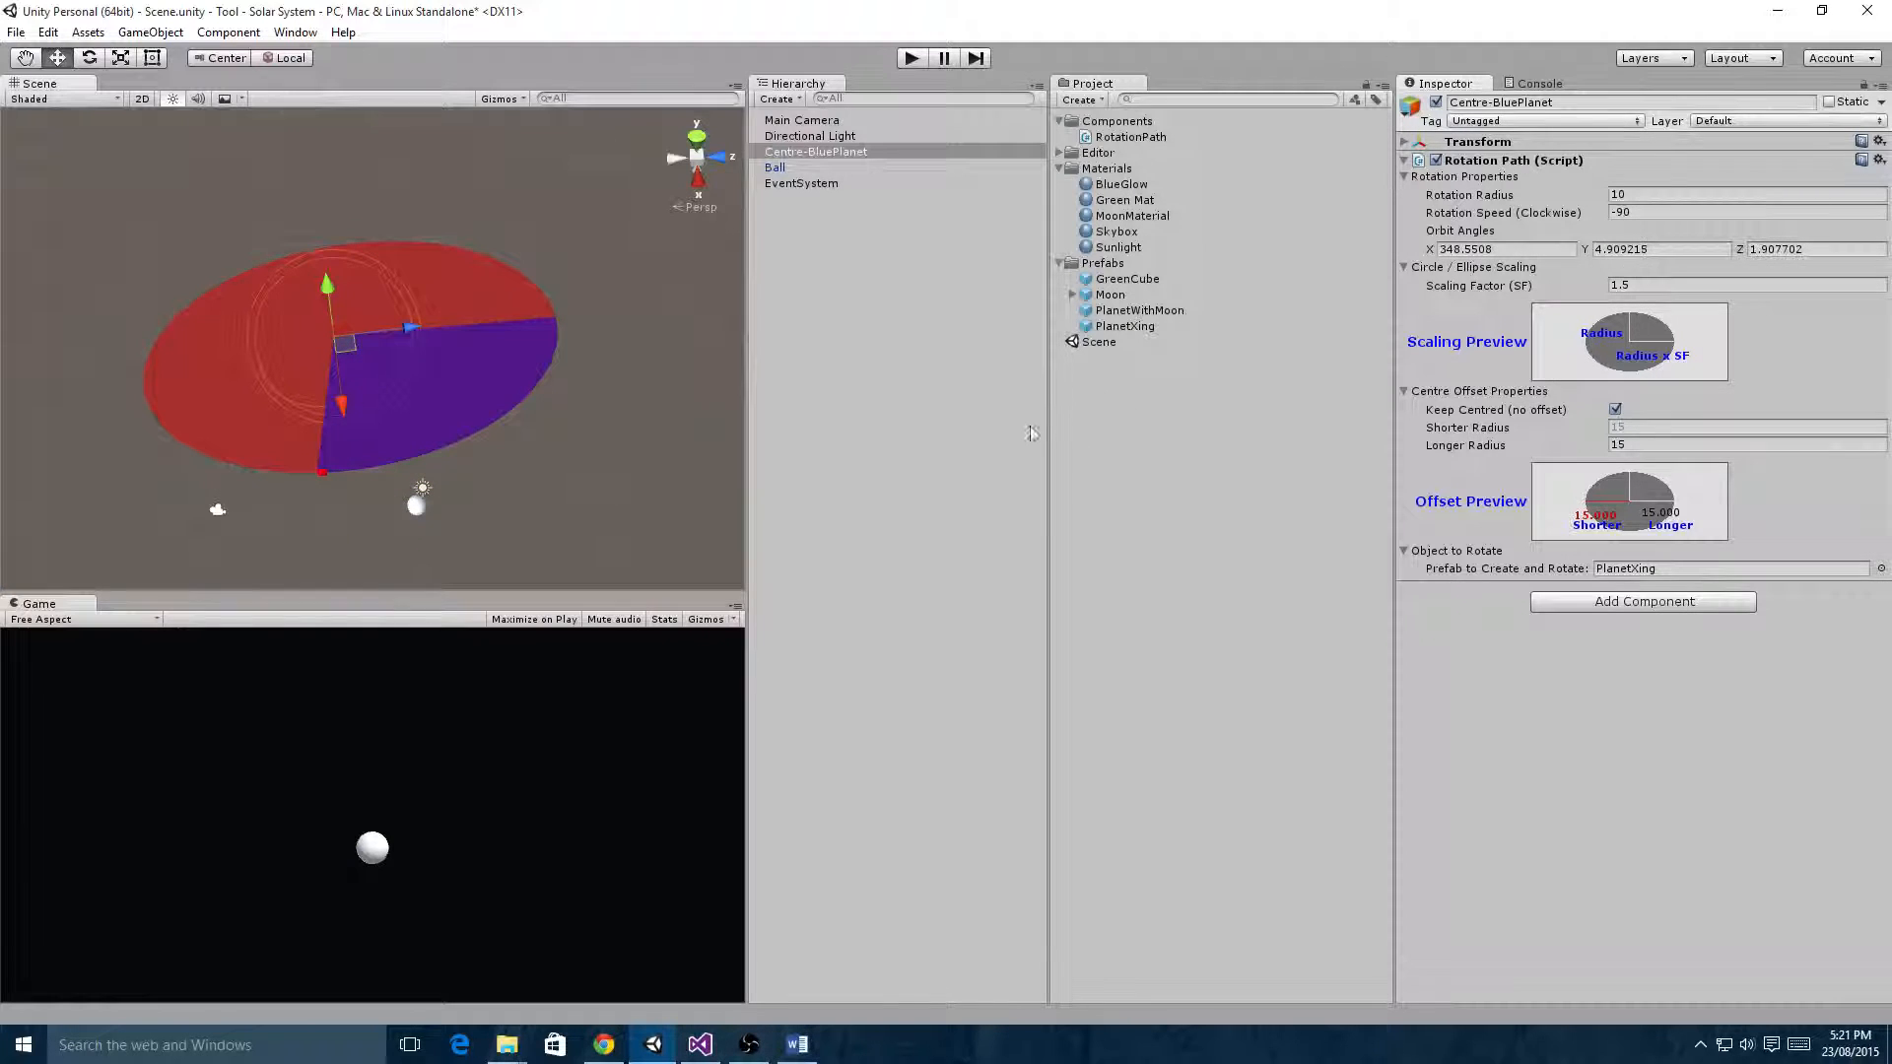
# - Reset the X, Y and Z orbit angles of Centre-BluePlanet to 0
pyautogui.click(1483, 253)
pyautogui.click(1483, 250)
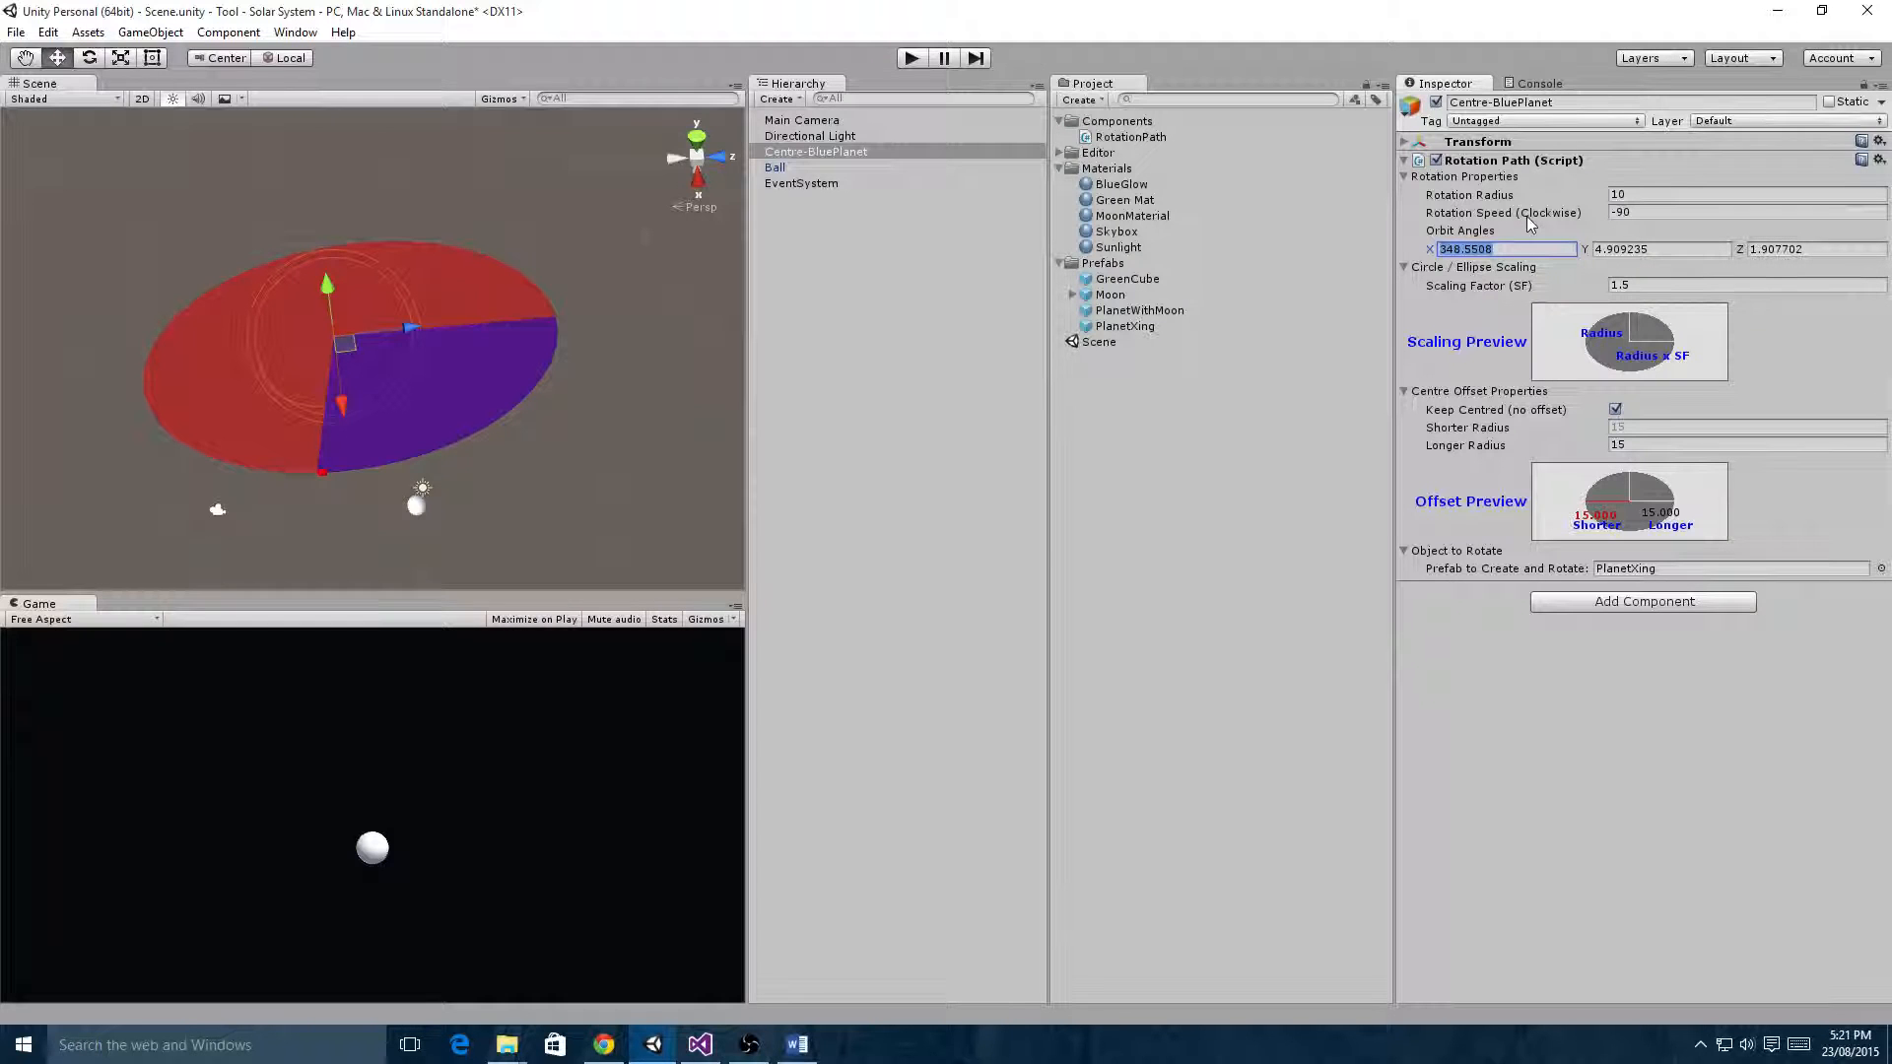
pyautogui.write('0')
pyautogui.press('Tab')
pyautogui.write('0')
pyautogui.press('Tab')
pyautogui.write('0')
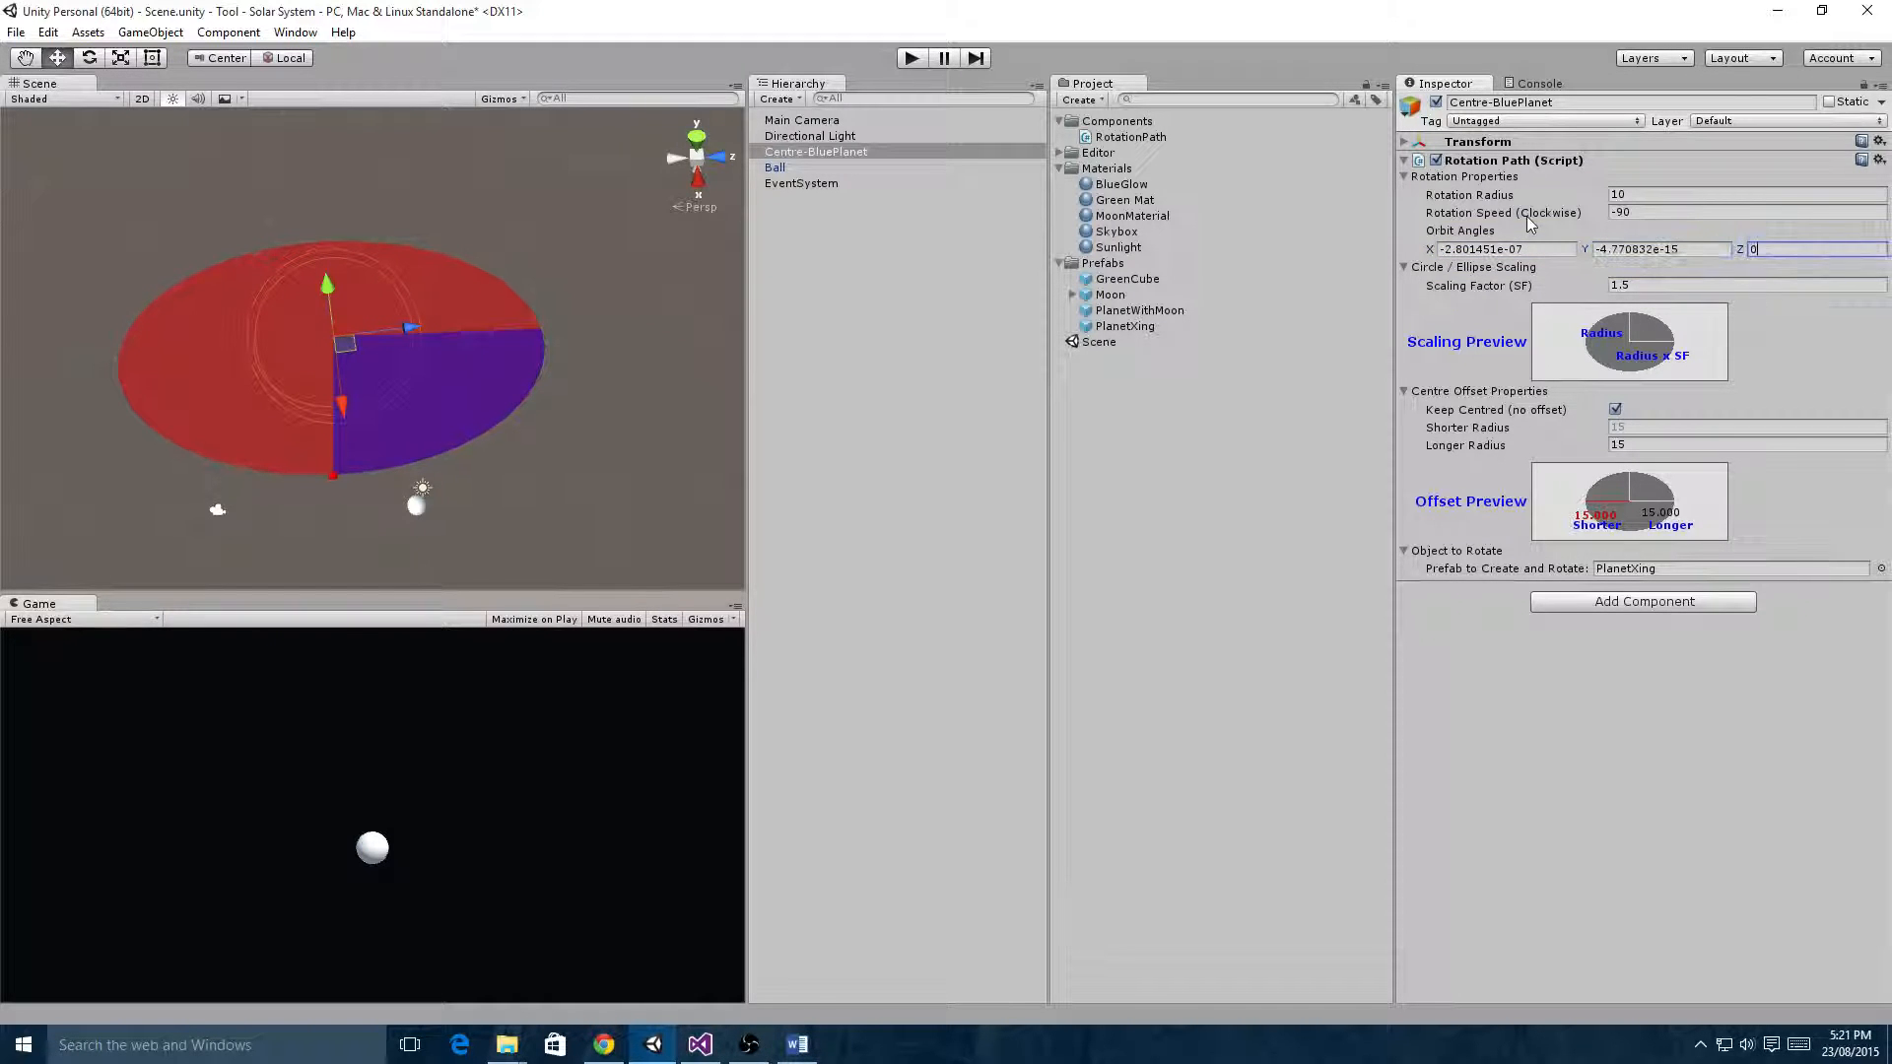
pyautogui.hotkey('shift', 'Tab')
pyautogui.hotkey('shift', 'Tab')
pyautogui.write('0')
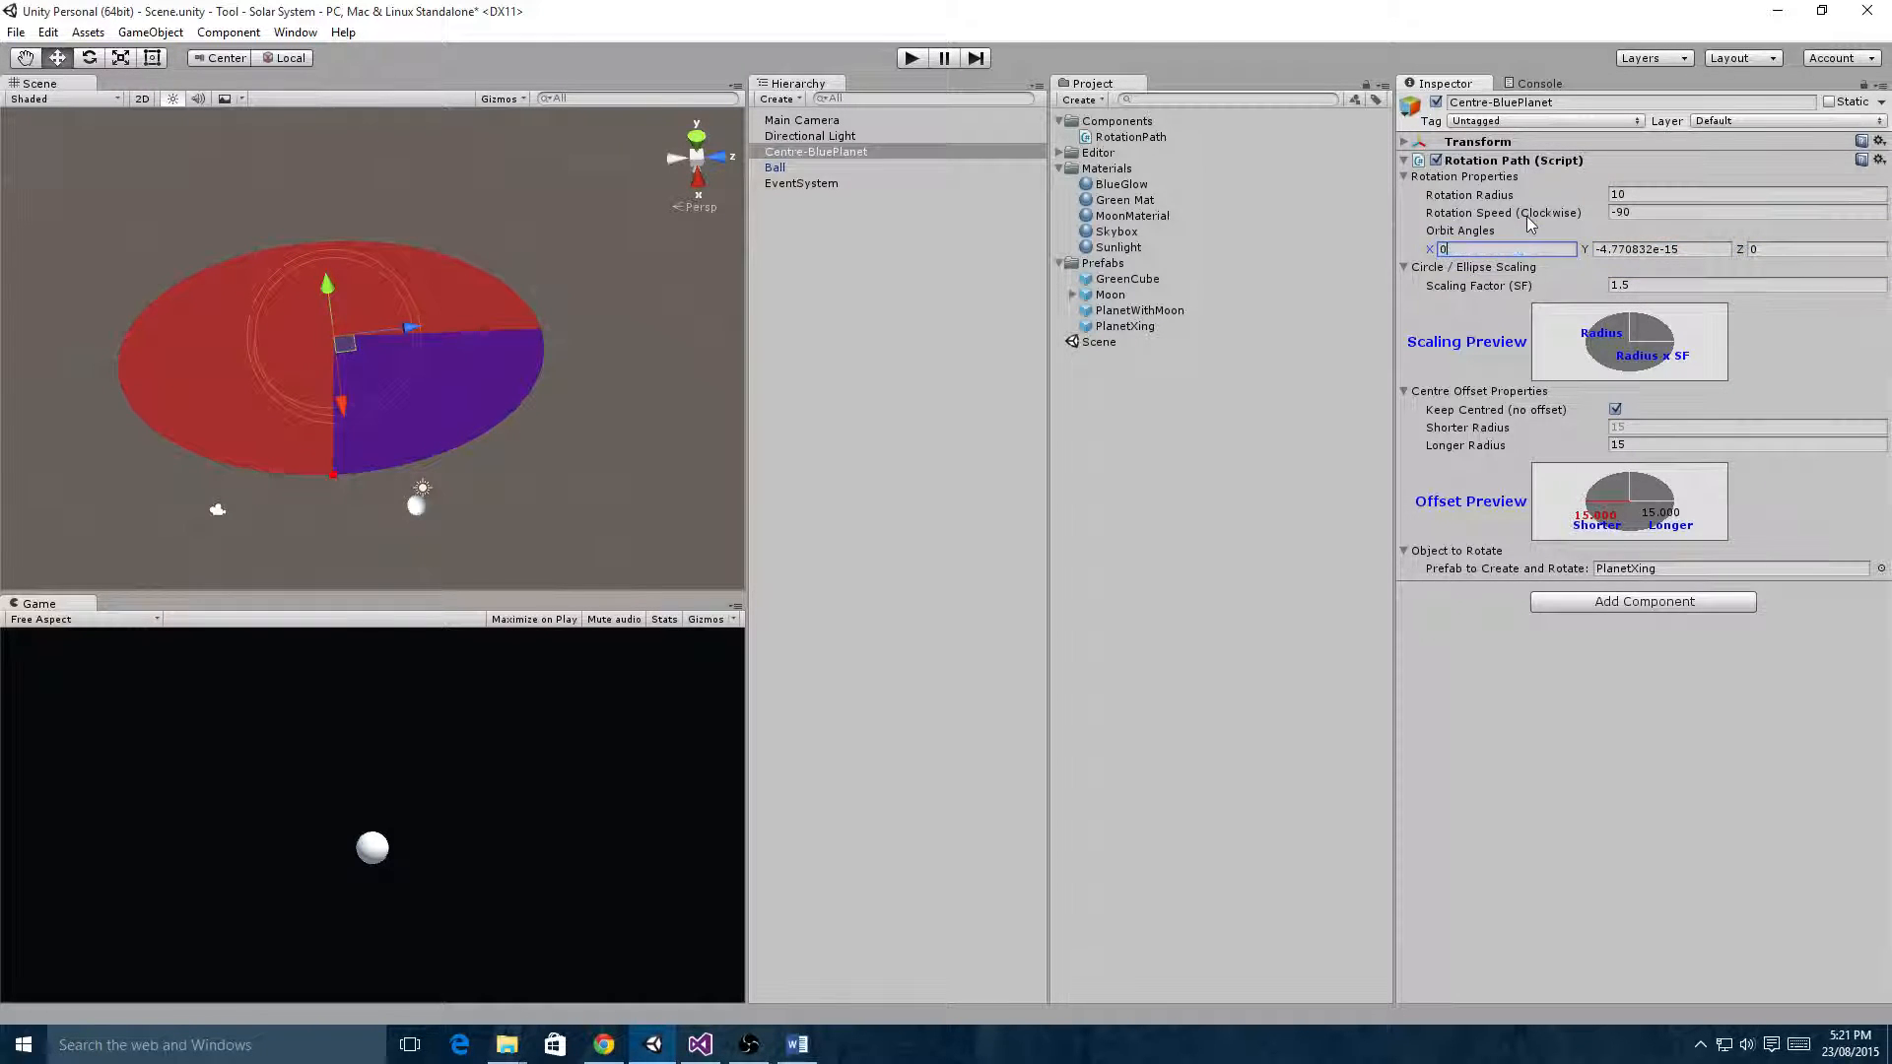
pyautogui.press('Tab')
pyautogui.click(1710, 250)
pyautogui.write('0')
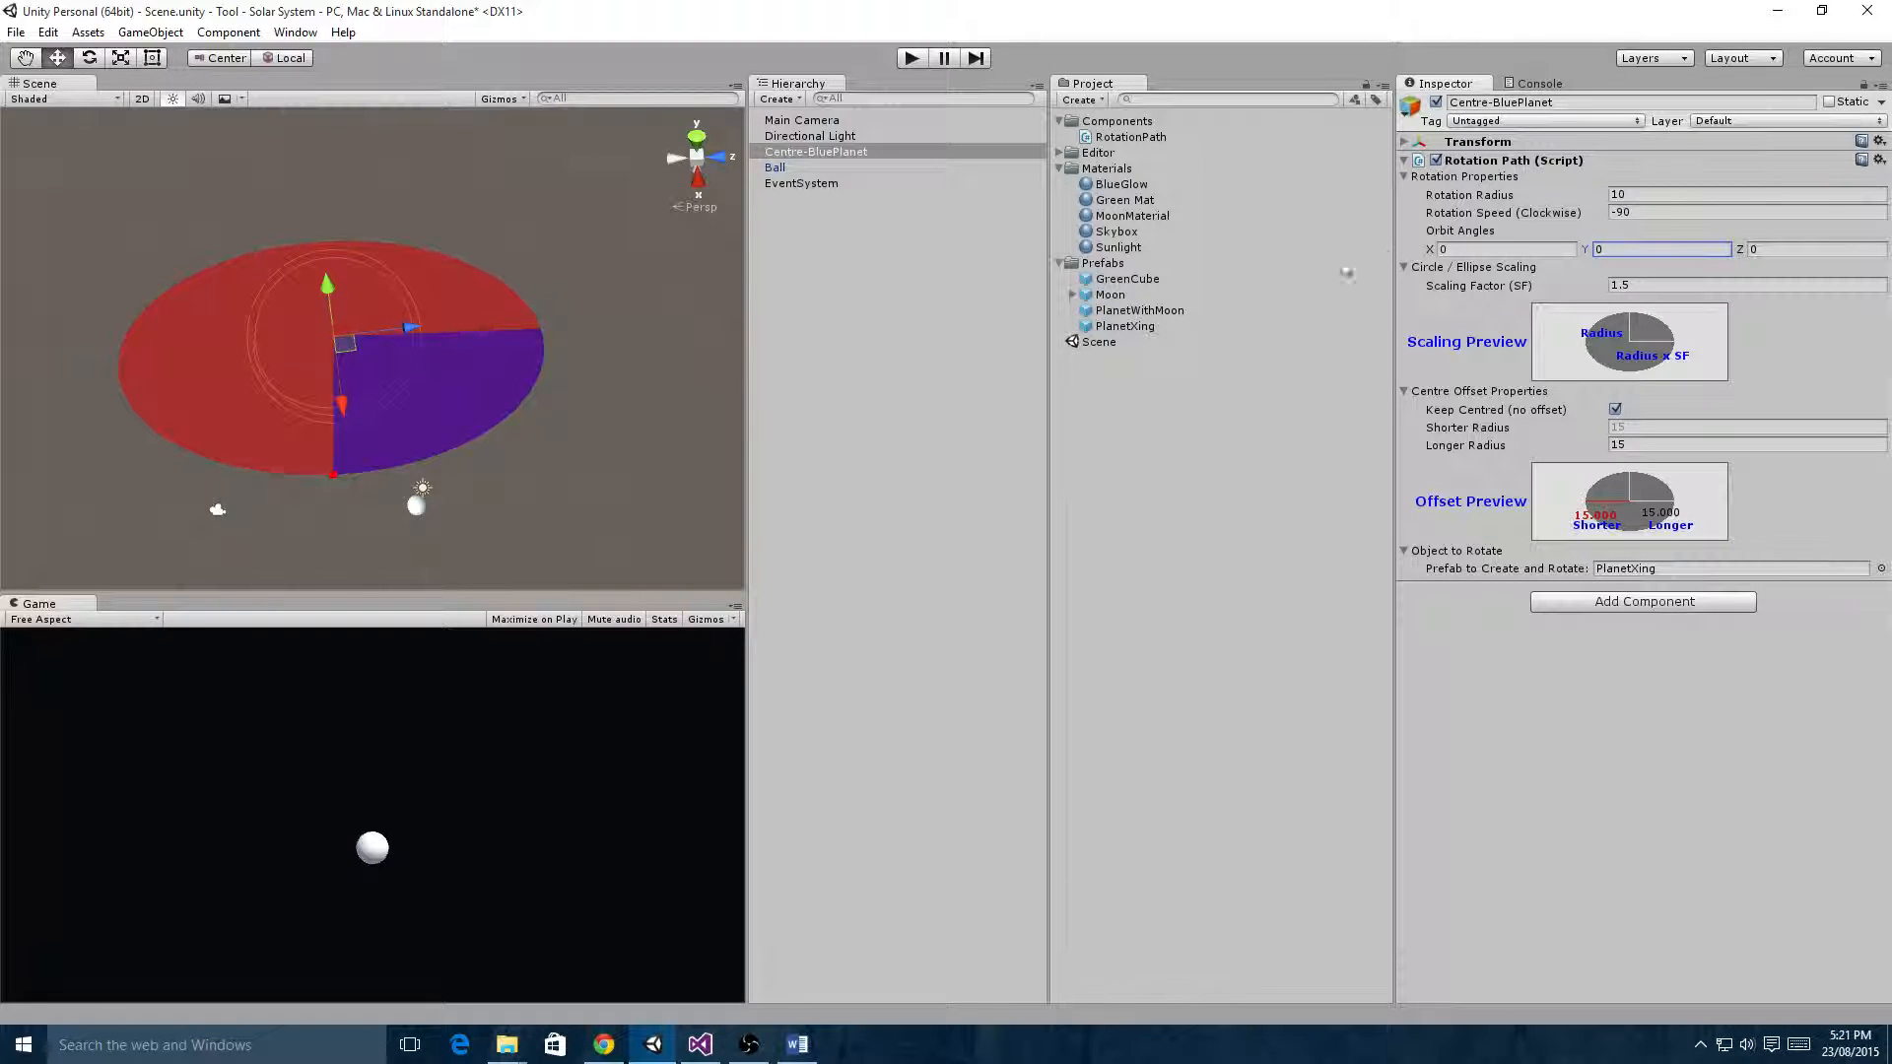
# - Tilt the orbit about 12 degrees around the X axis and set the X orbit angle back to 0
pyautogui.moveTo(362, 288); pyautogui.dragTo(406, 250)
pyautogui.doubleClick(1483, 252)
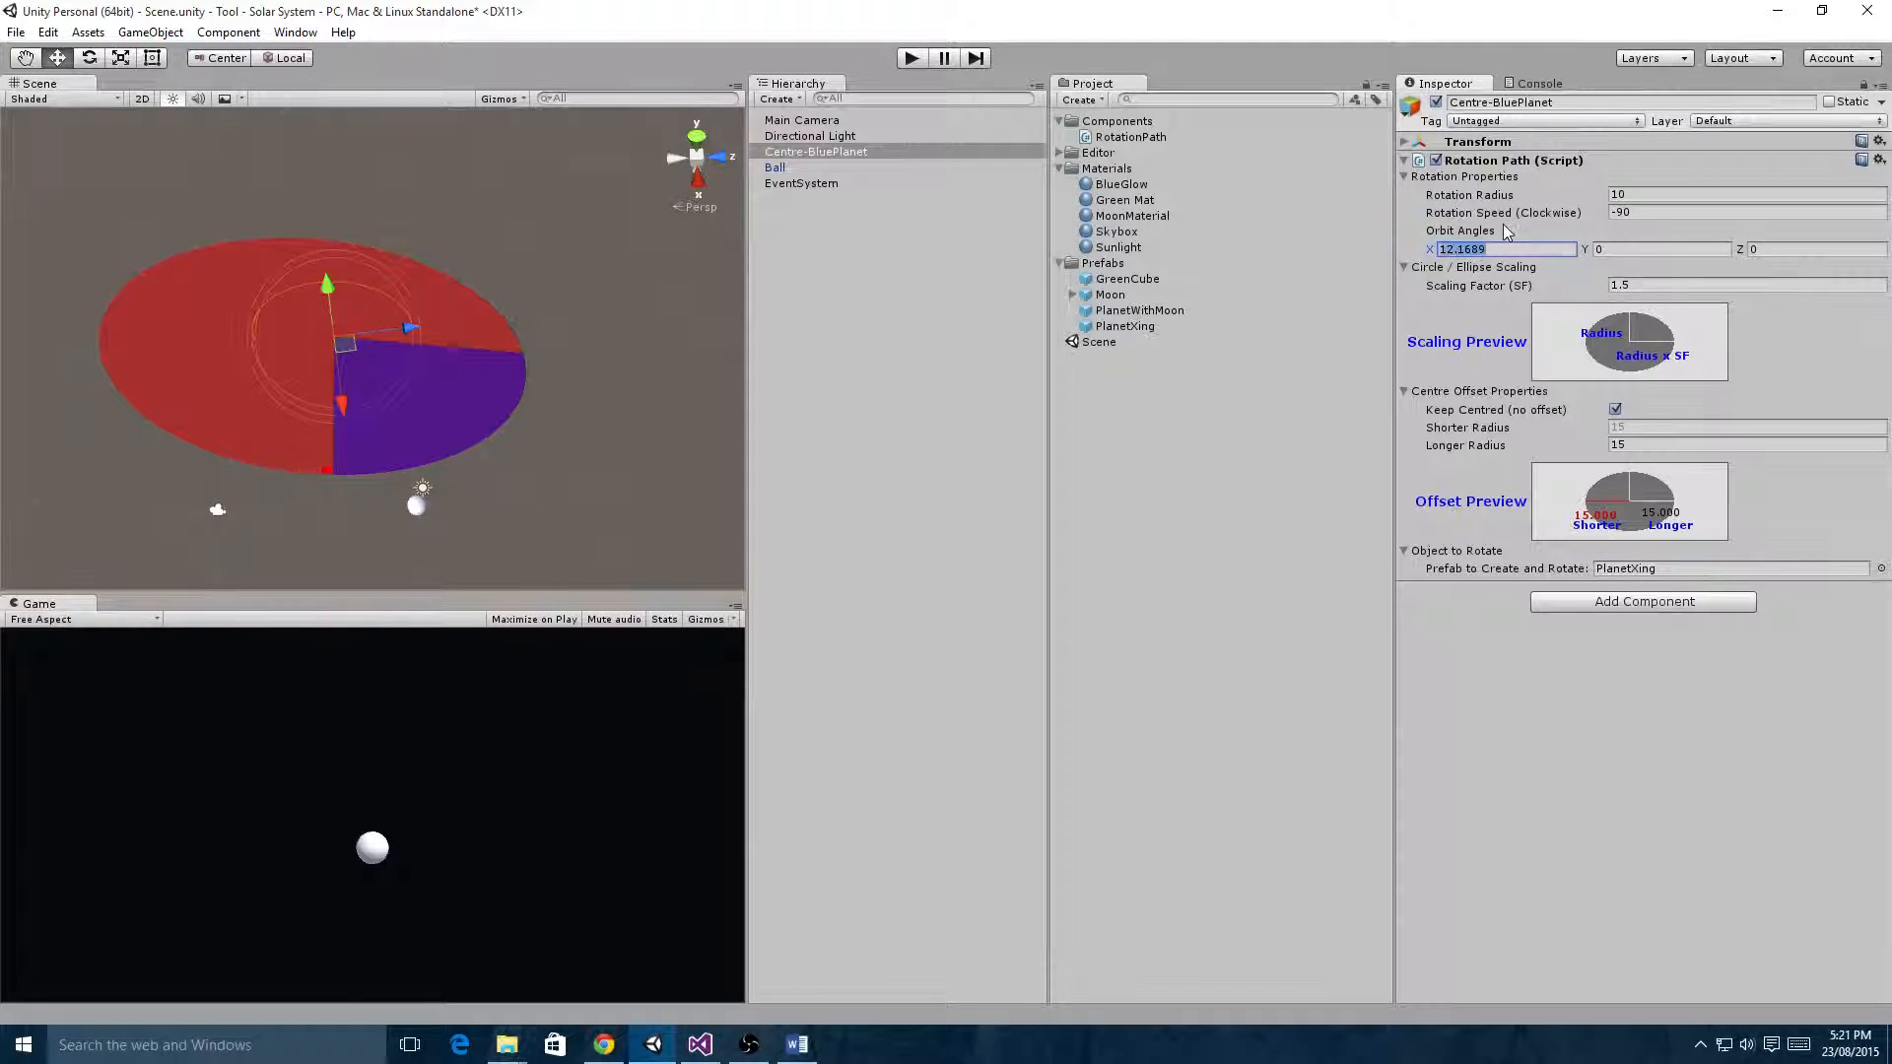
pyautogui.write('0')
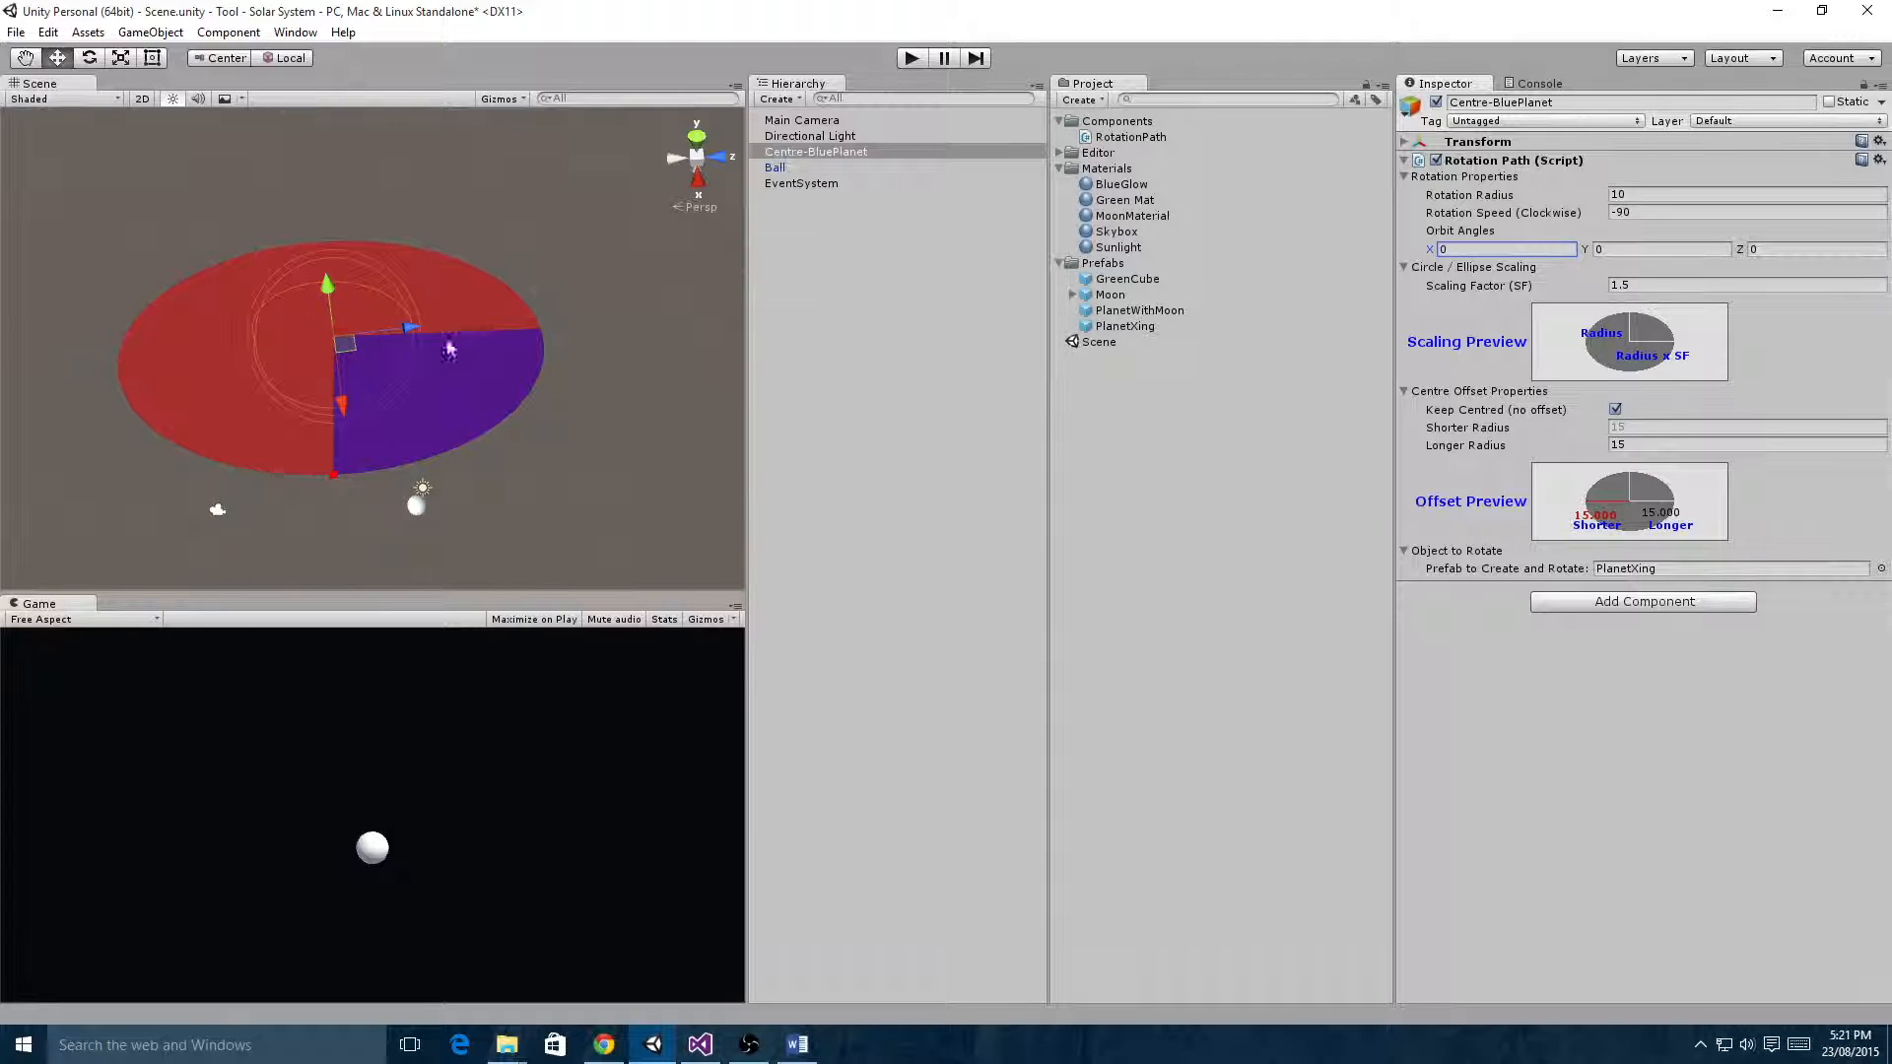
# - Set the Scaling Factor (SF) to 1 to make the orbit a circle and look at it from above
pyautogui.click(1473, 272)
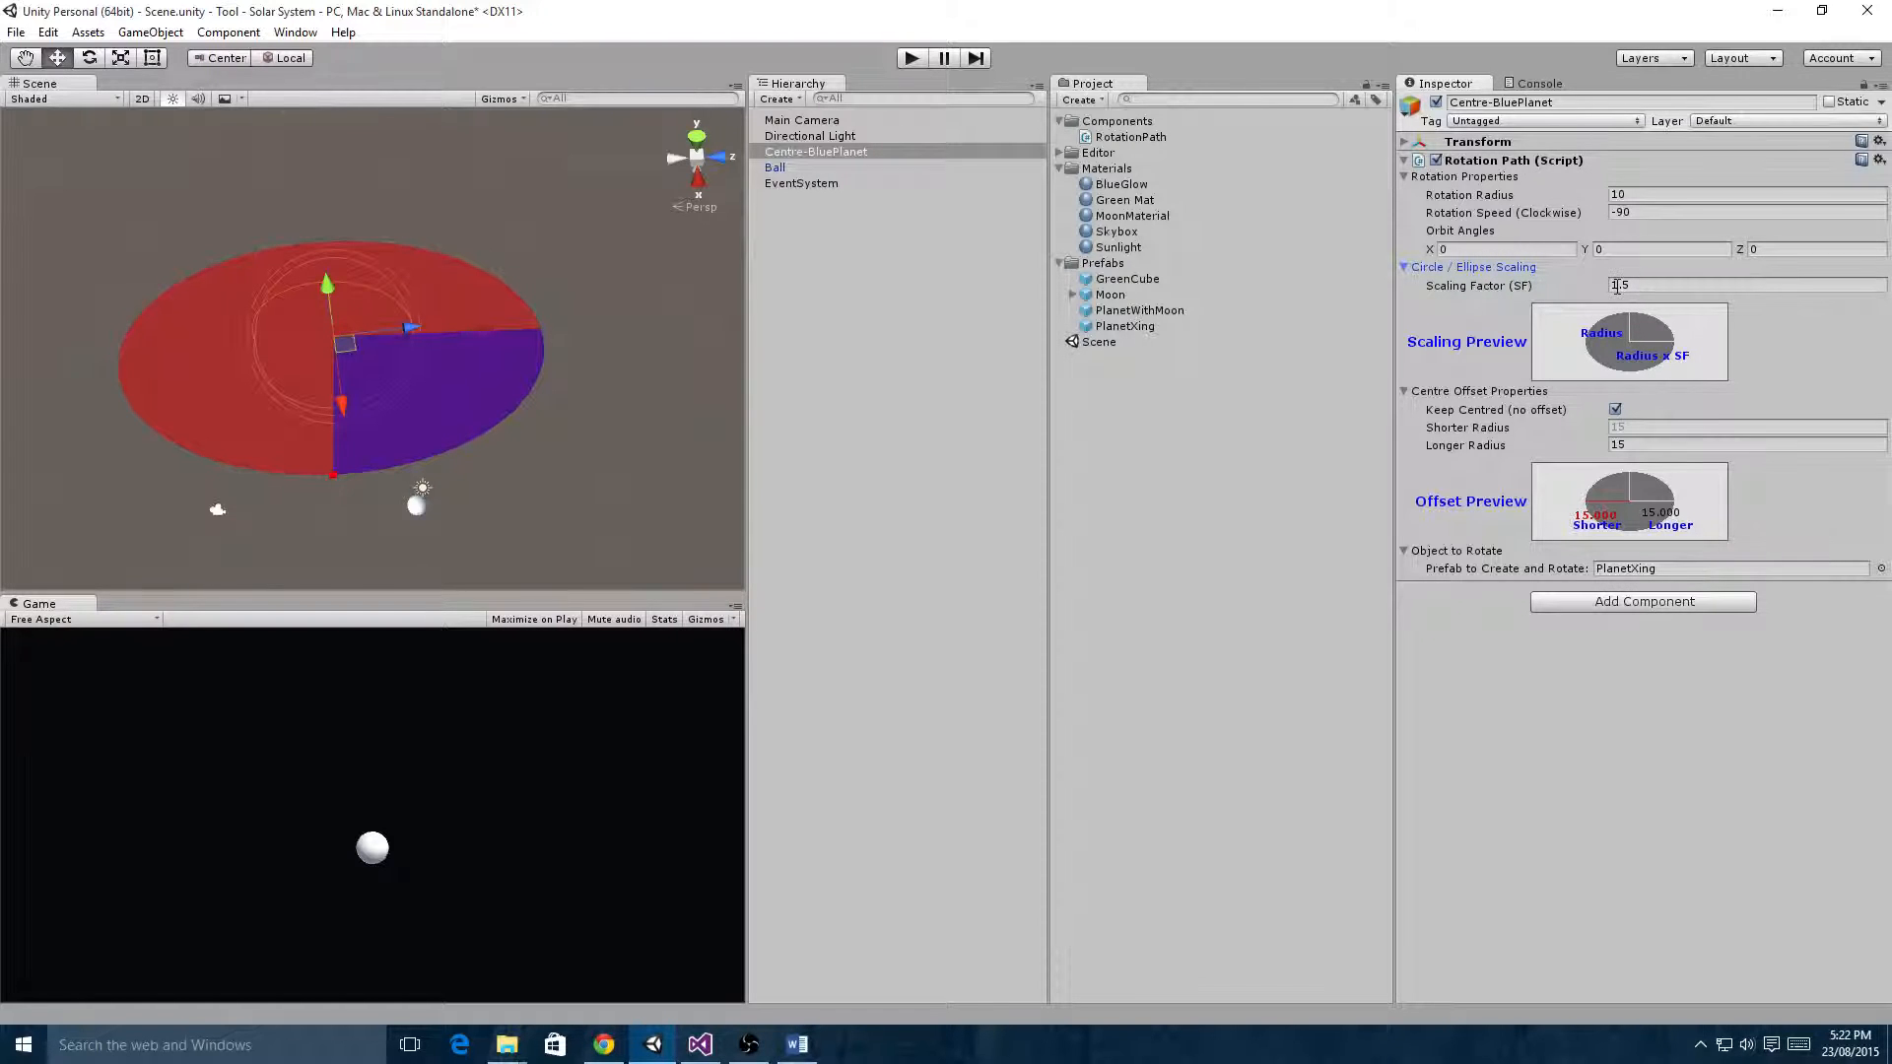
pyautogui.click(1651, 283)
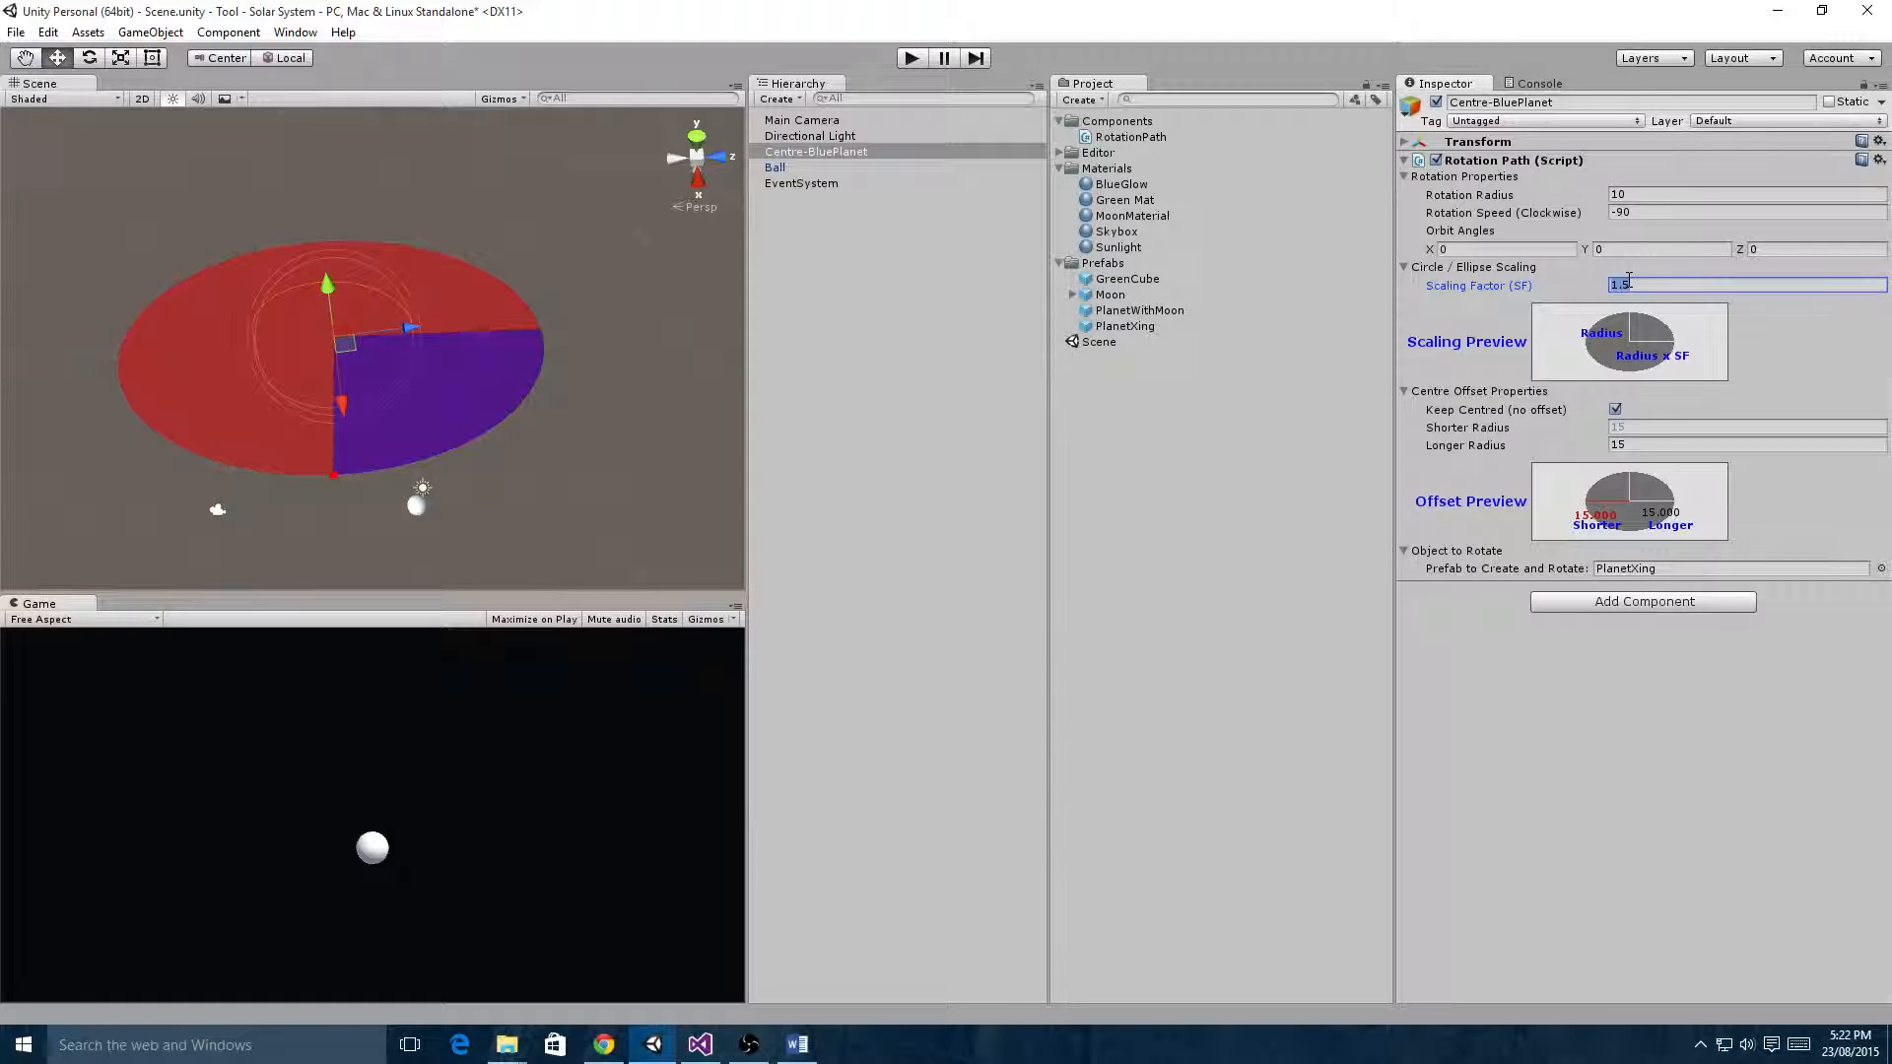
pyautogui.write('1')
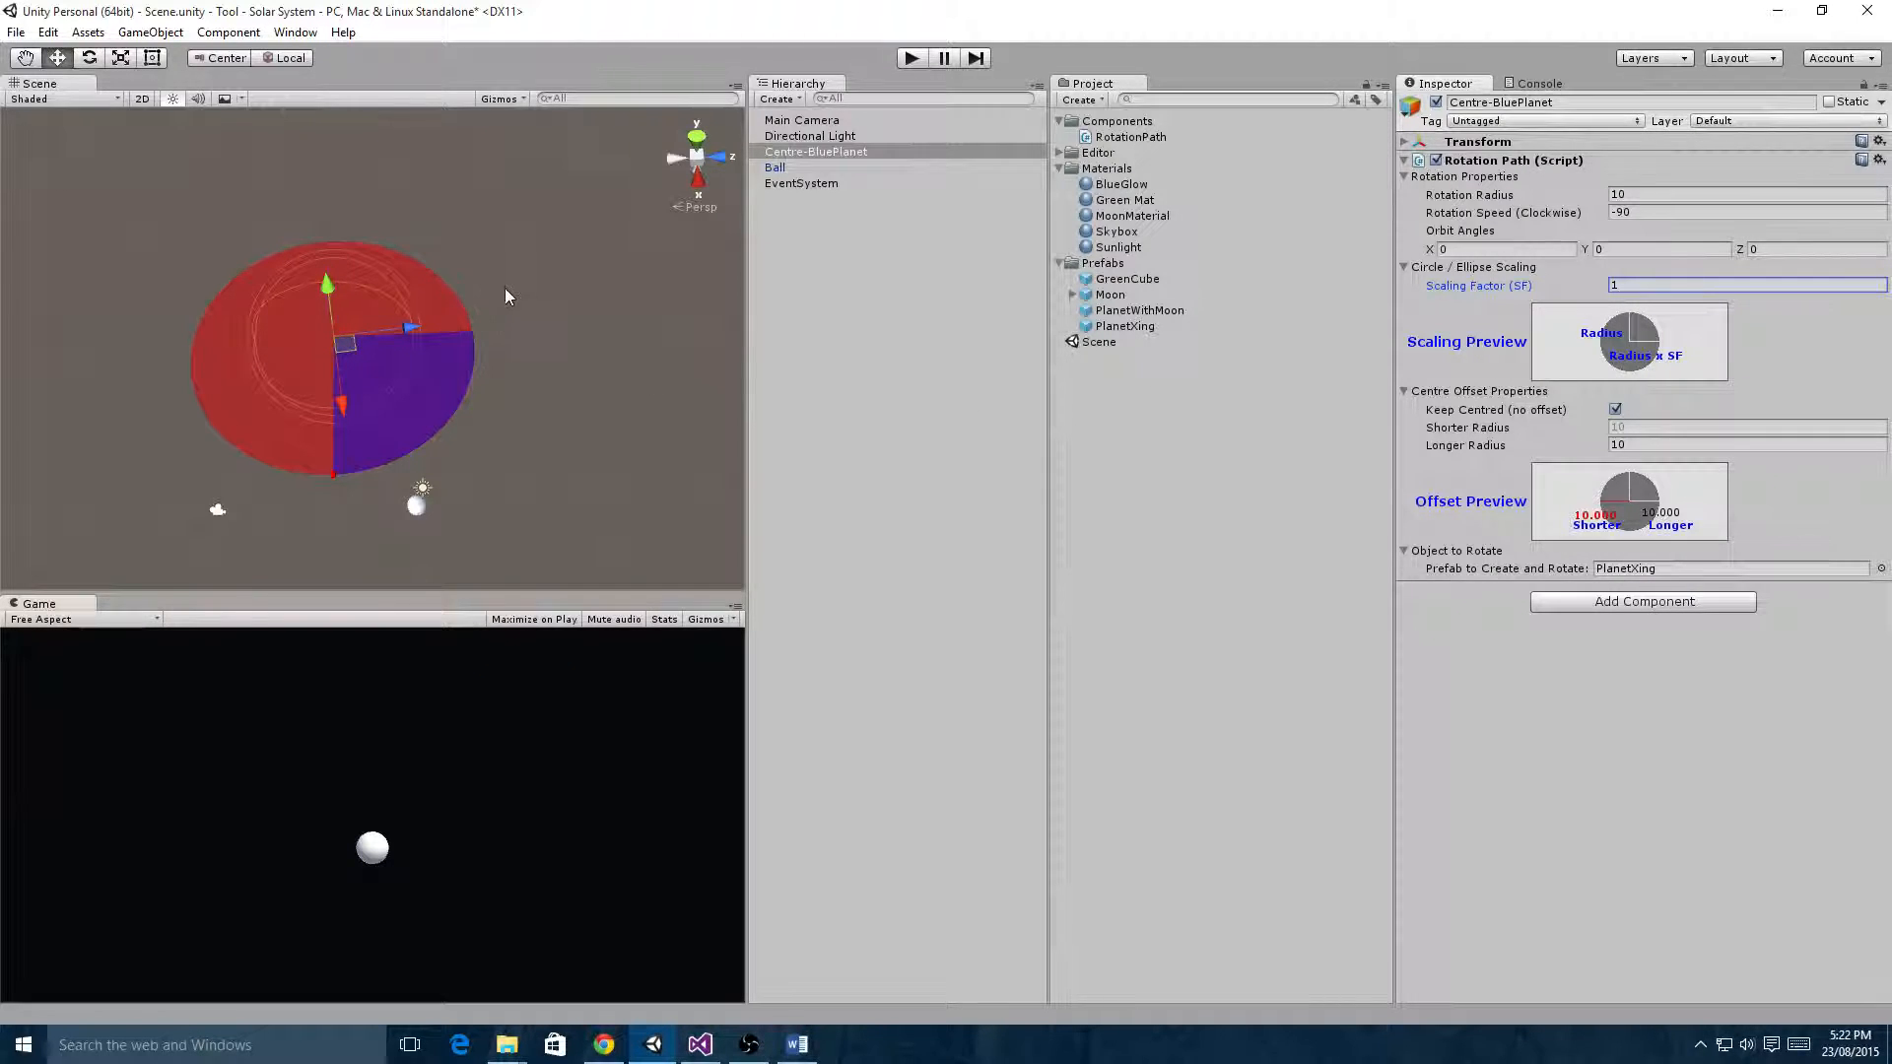
pyautogui.moveTo(487, 260); pyautogui.dragTo(490, 255, button='middle')
pyautogui.moveTo(490, 254); pyautogui.dragTo(499, 330, button='right')
pyautogui.moveTo(517, 258); pyautogui.dragTo(522, 292, button='middle')
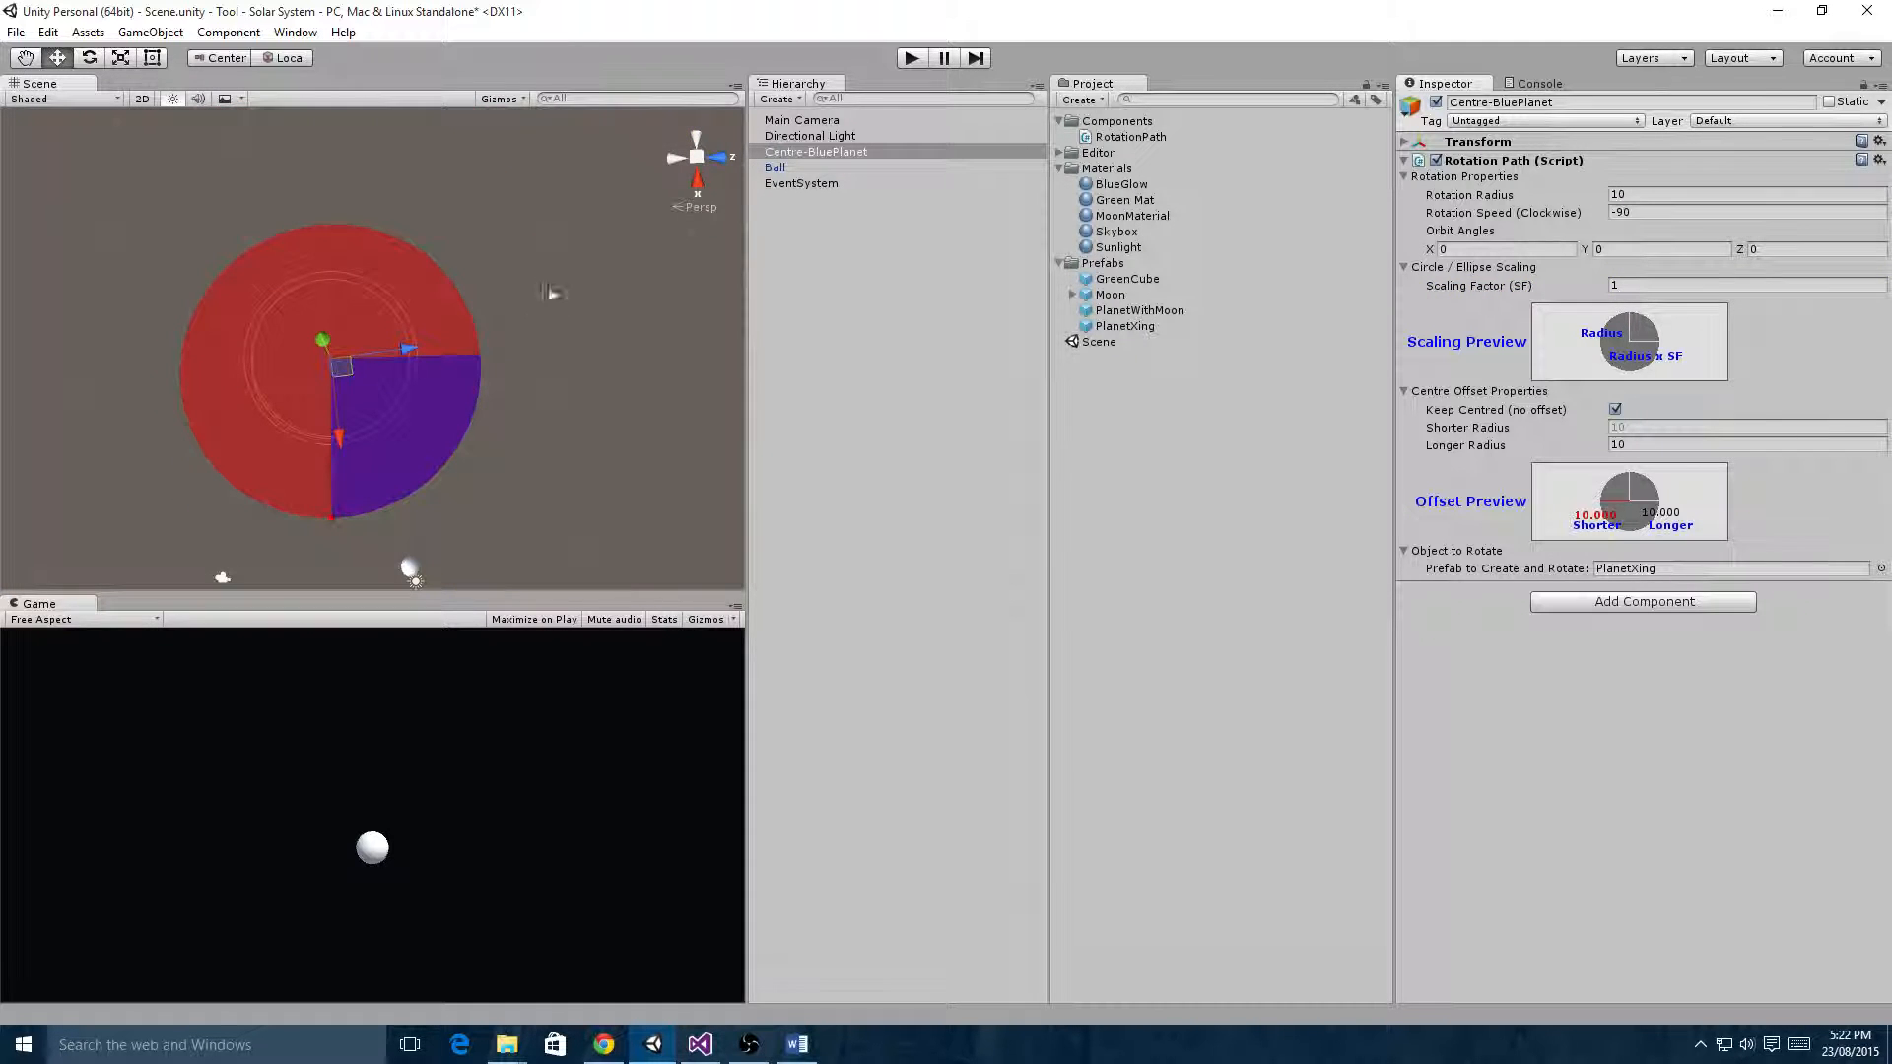
# - Run the scene, set the orbit's Scaling Factor to 2 during play, and stop the run
pyautogui.click(911, 58)
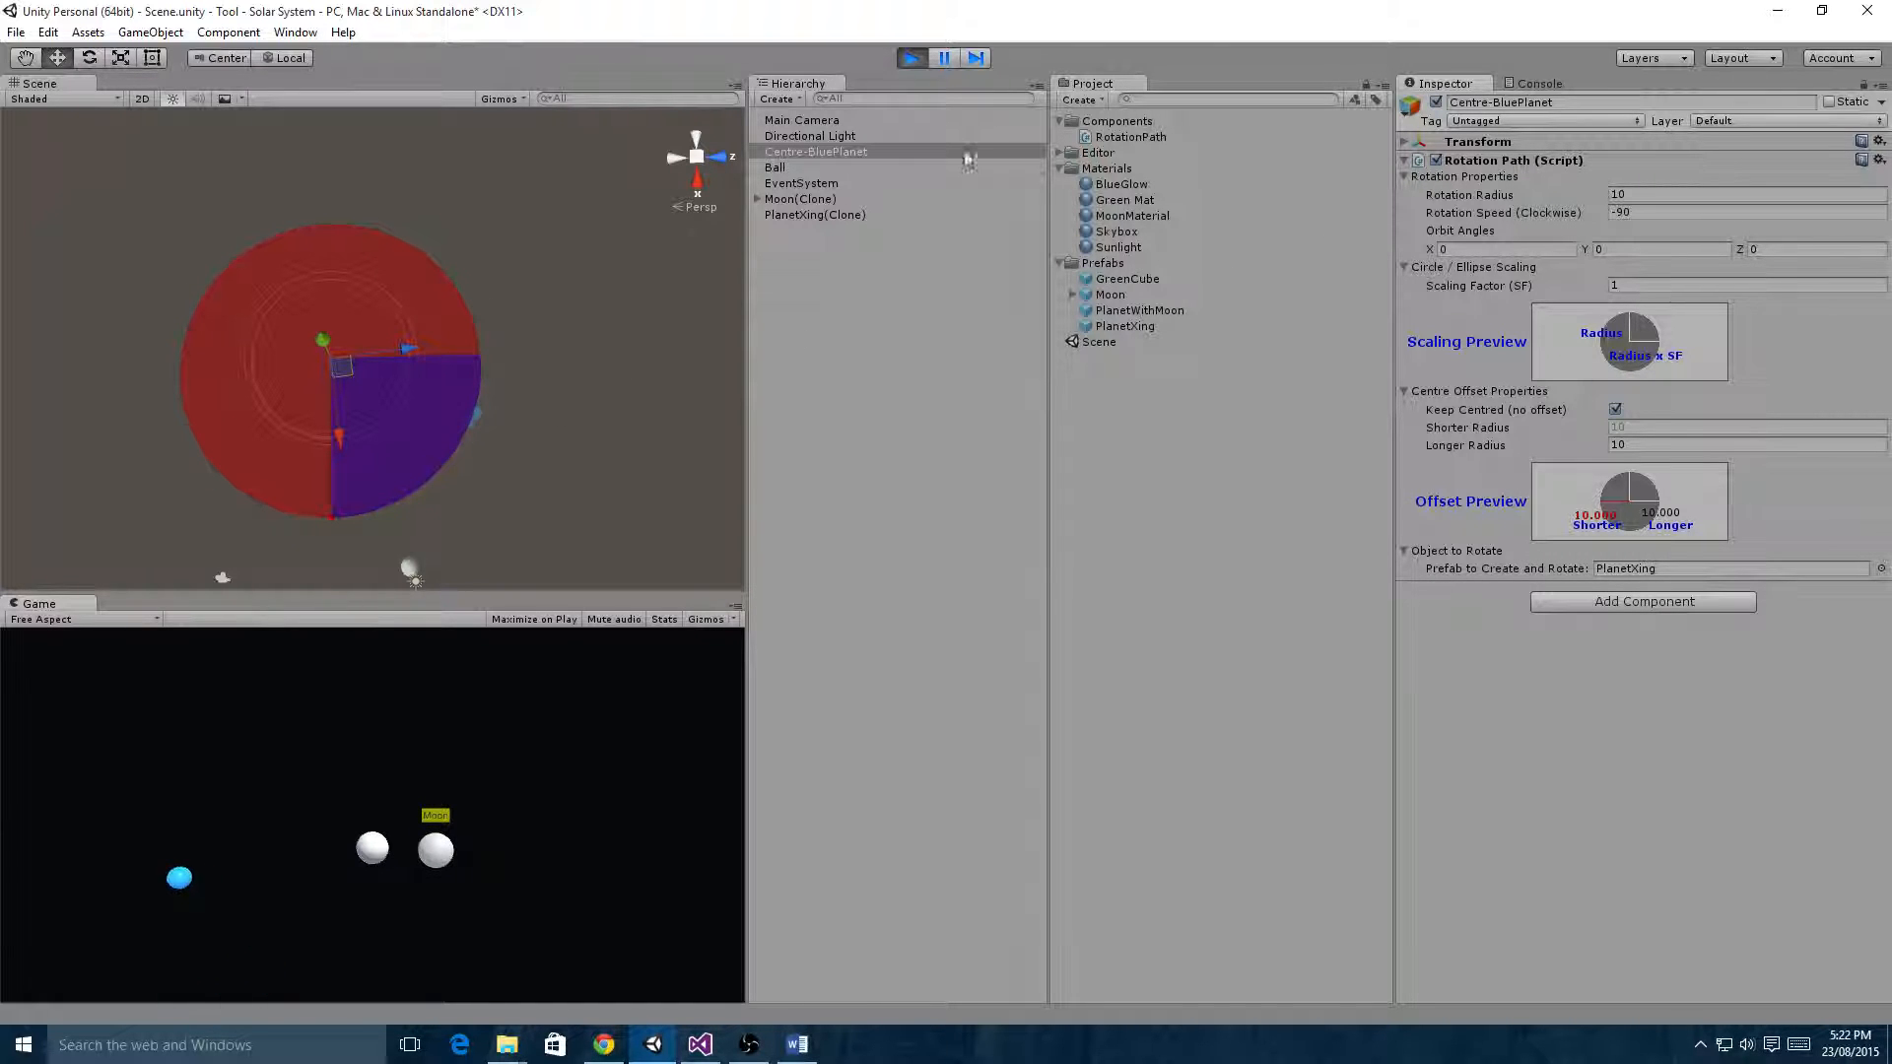
pyautogui.click(1657, 283)
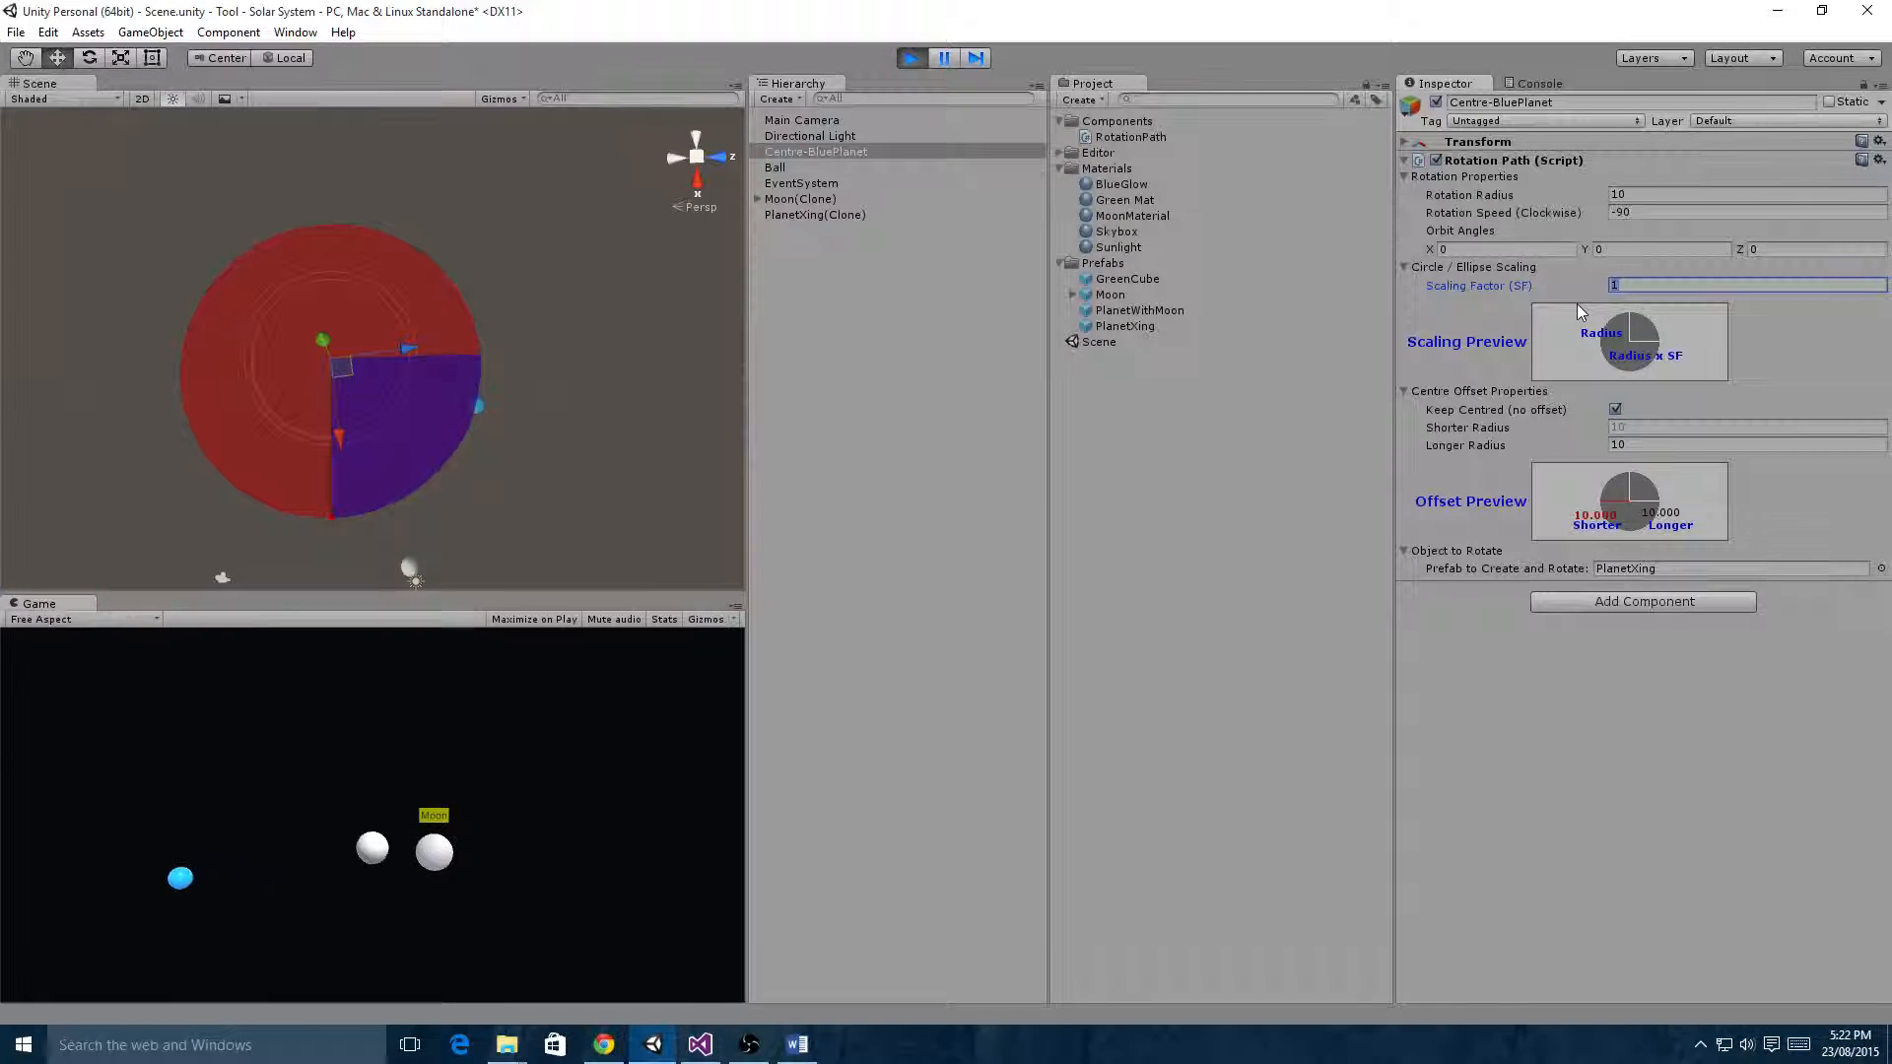
pyautogui.write('2')
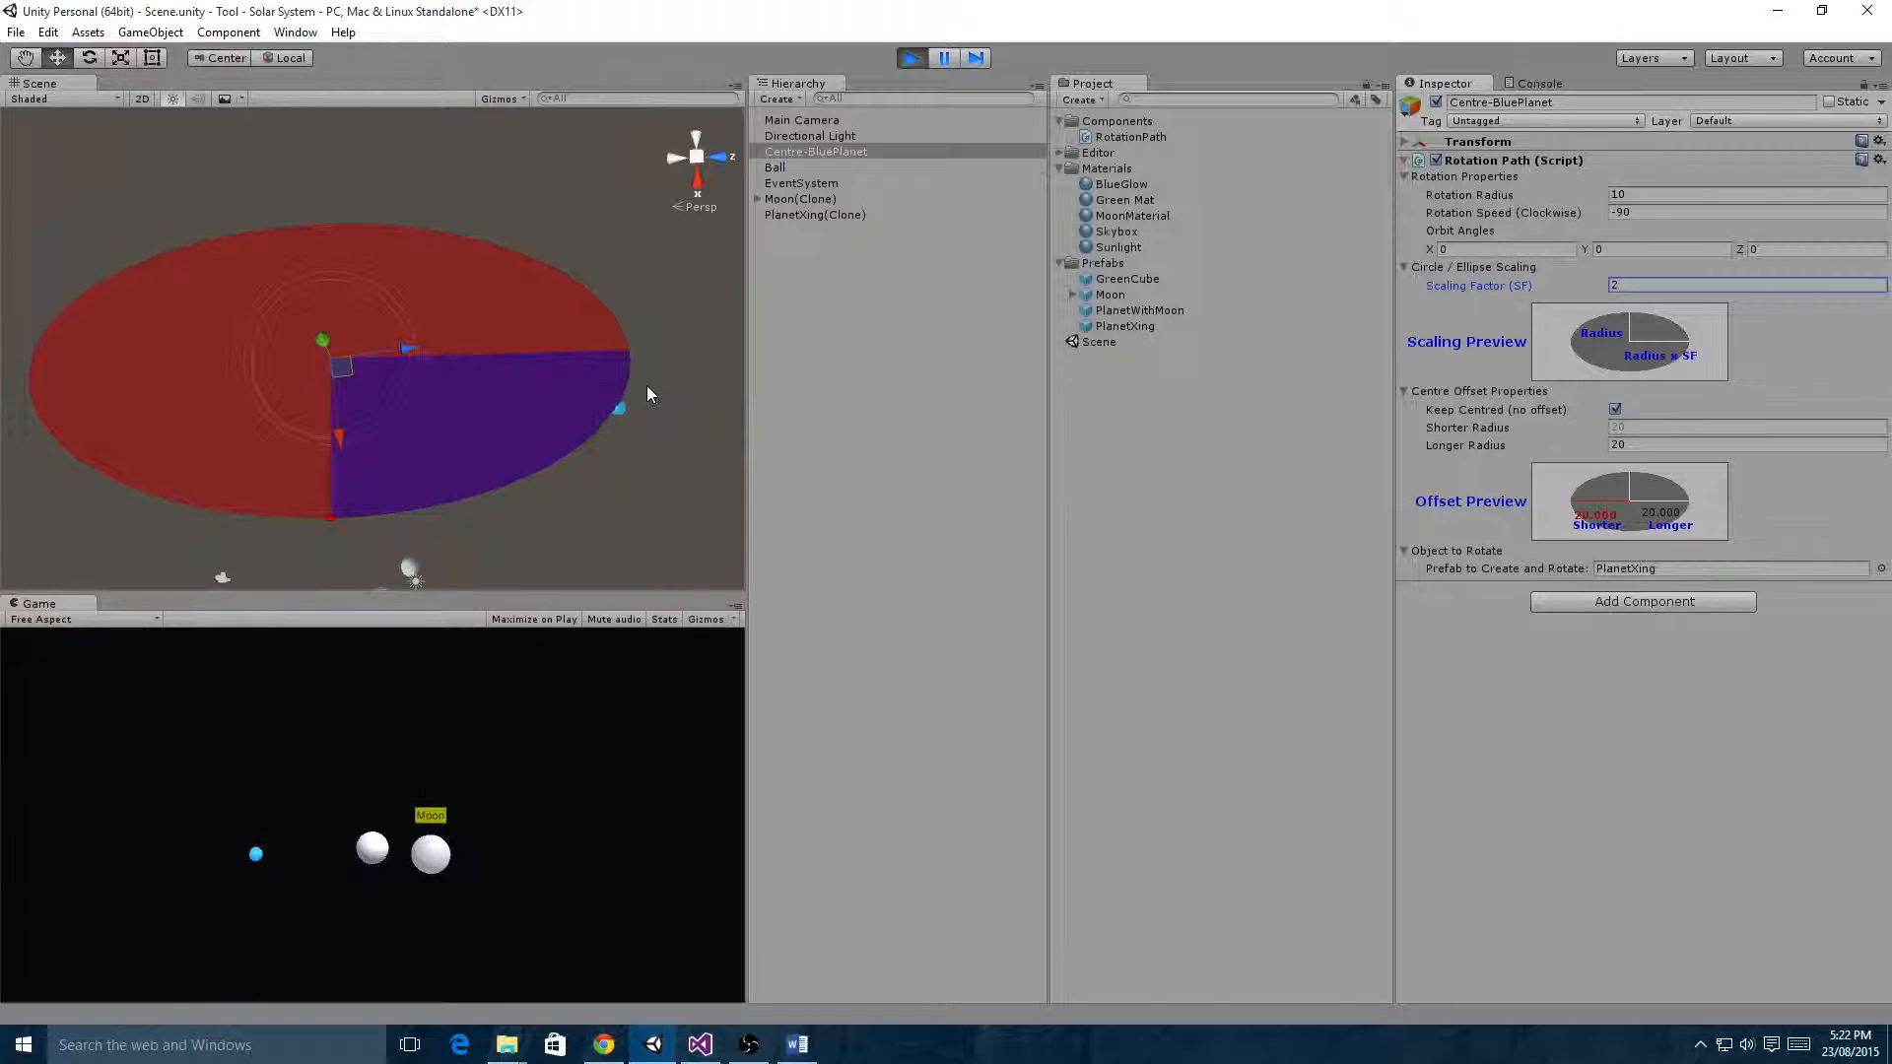
pyautogui.click(912, 57)
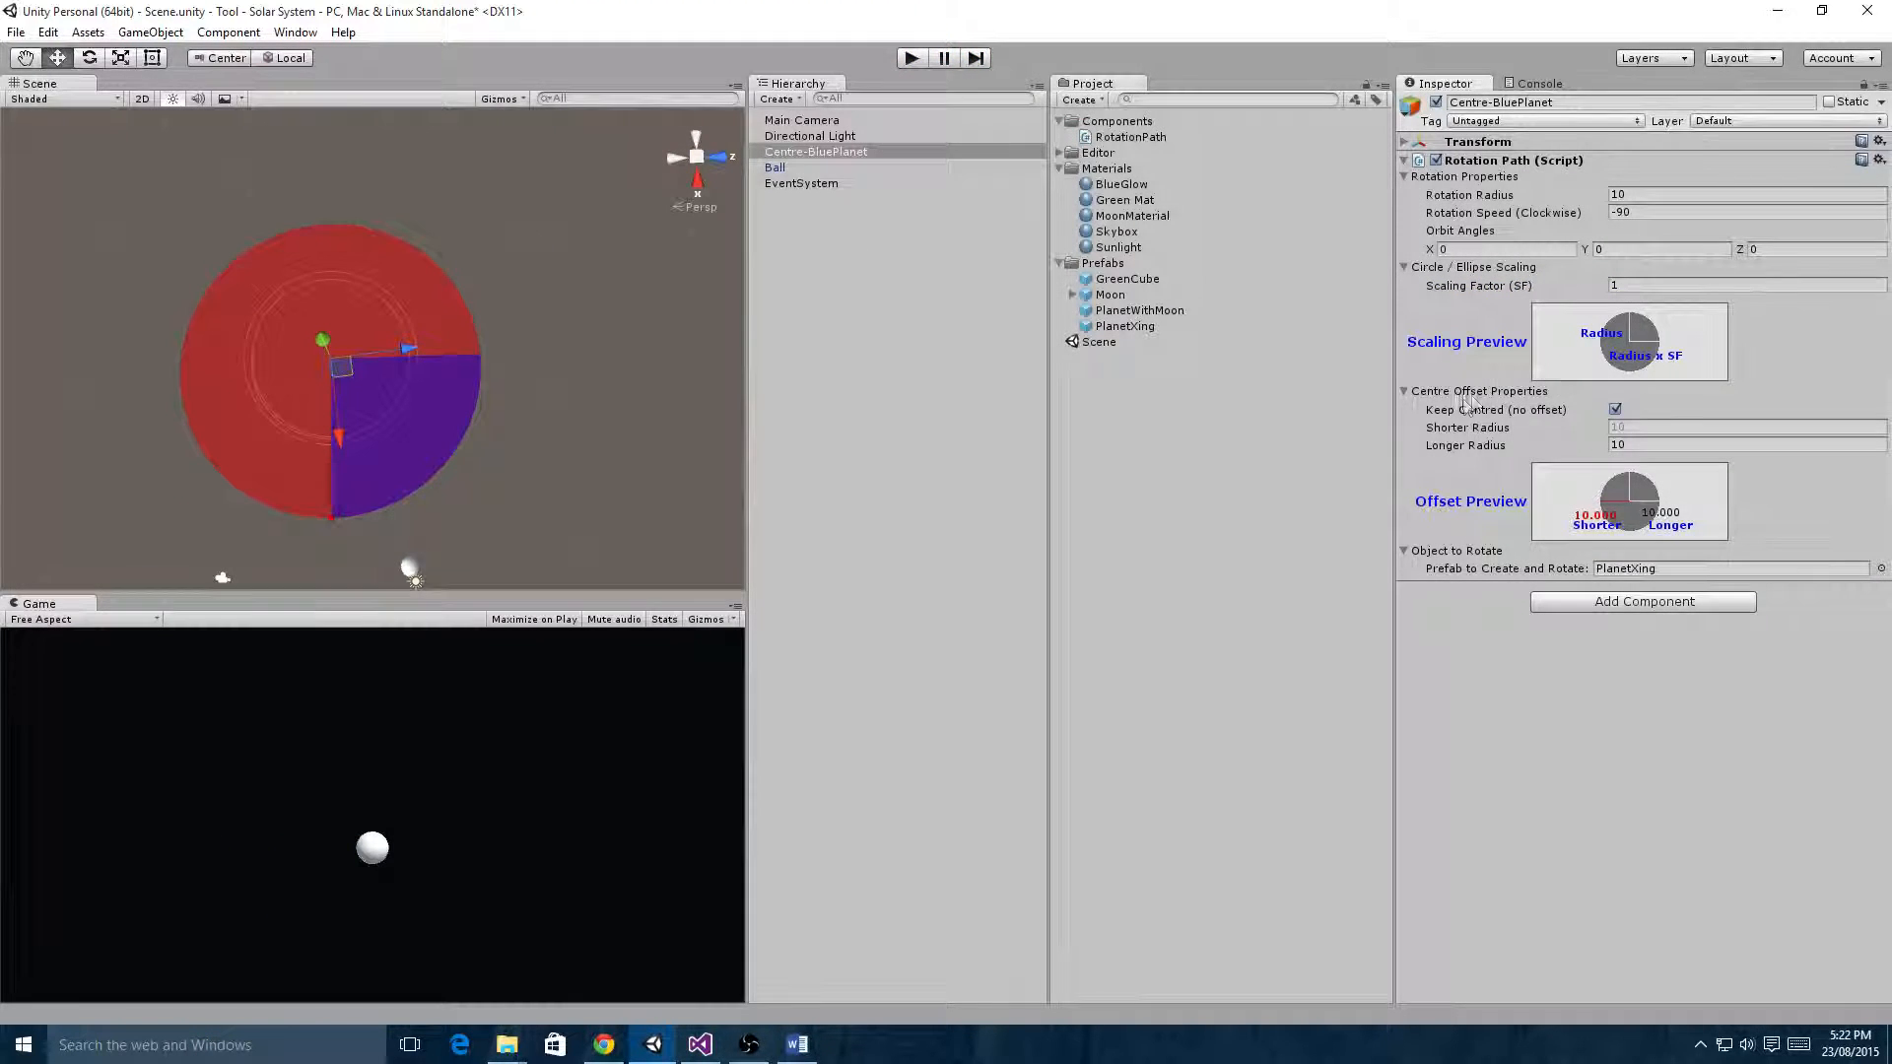
# - Set the Scaling Factor (SF) of Centre-BluePlanet's orbit to 1.5 in edit mode
pyautogui.hotkey('alt', 'Tab')
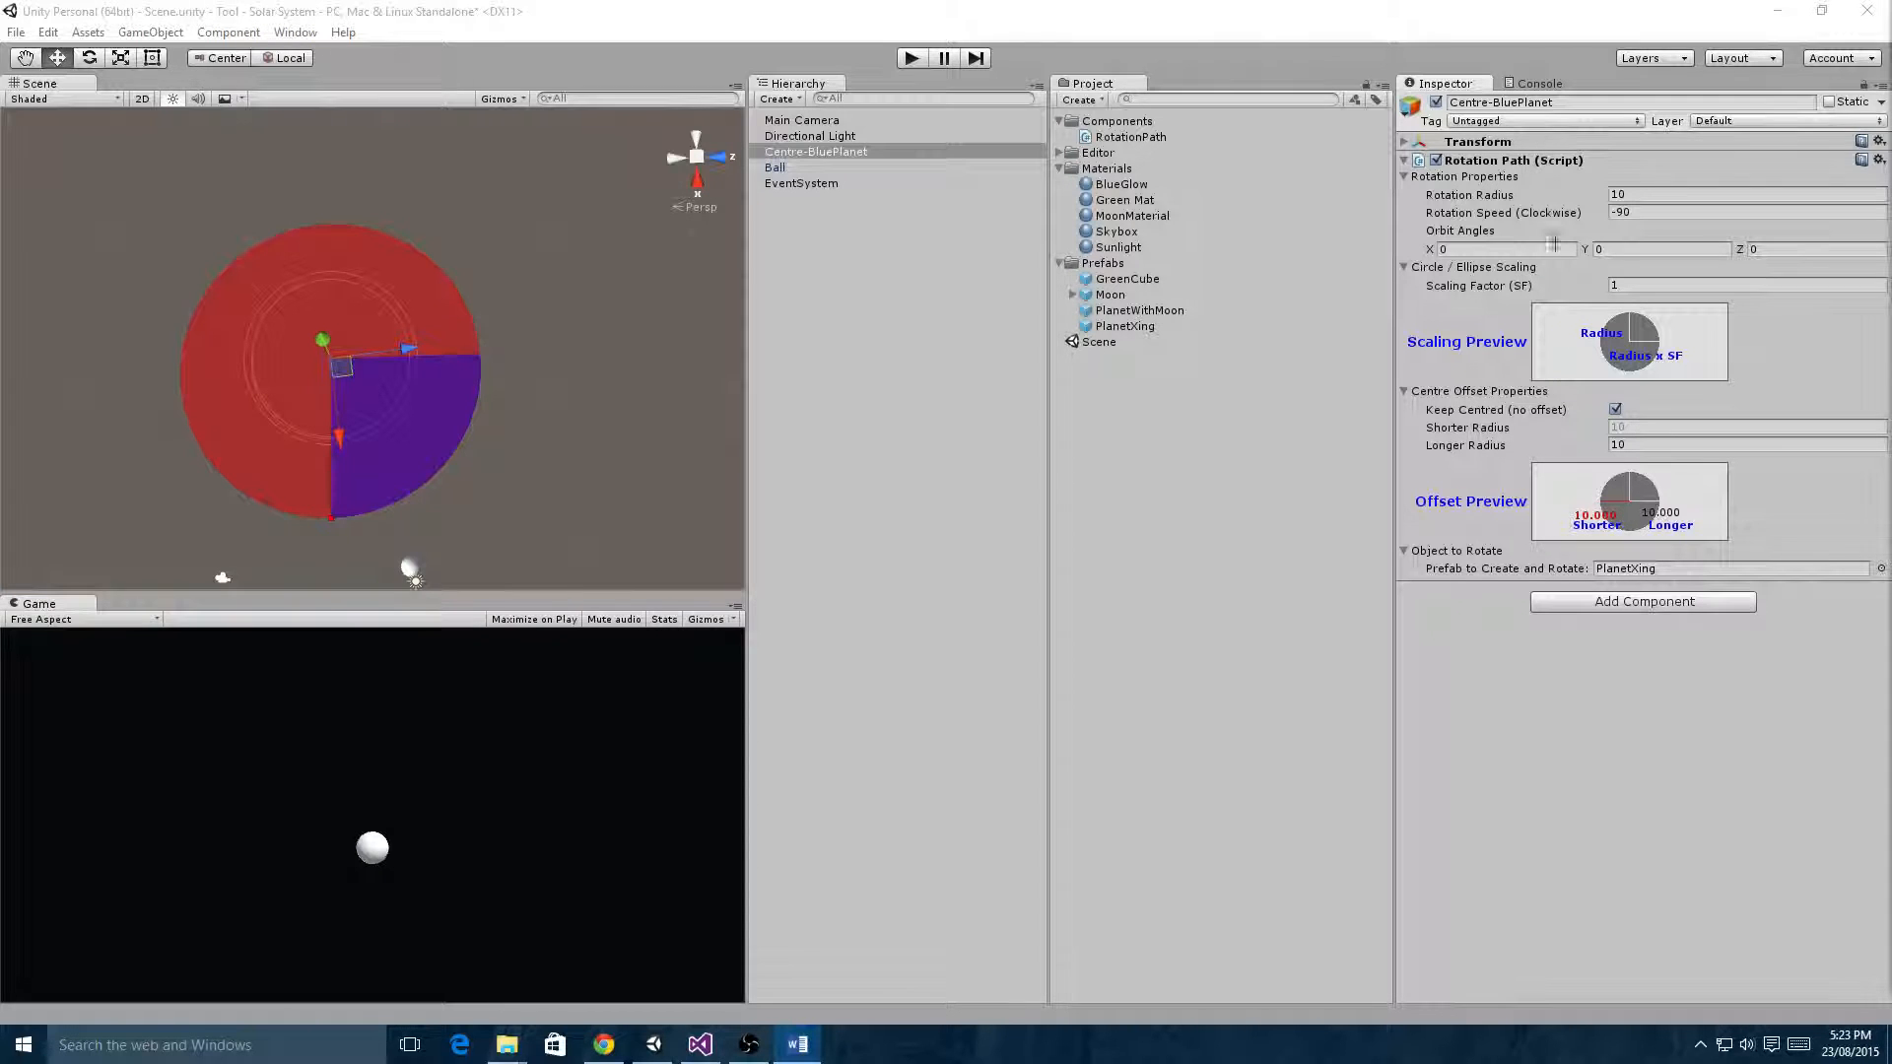
pyautogui.click(1633, 286)
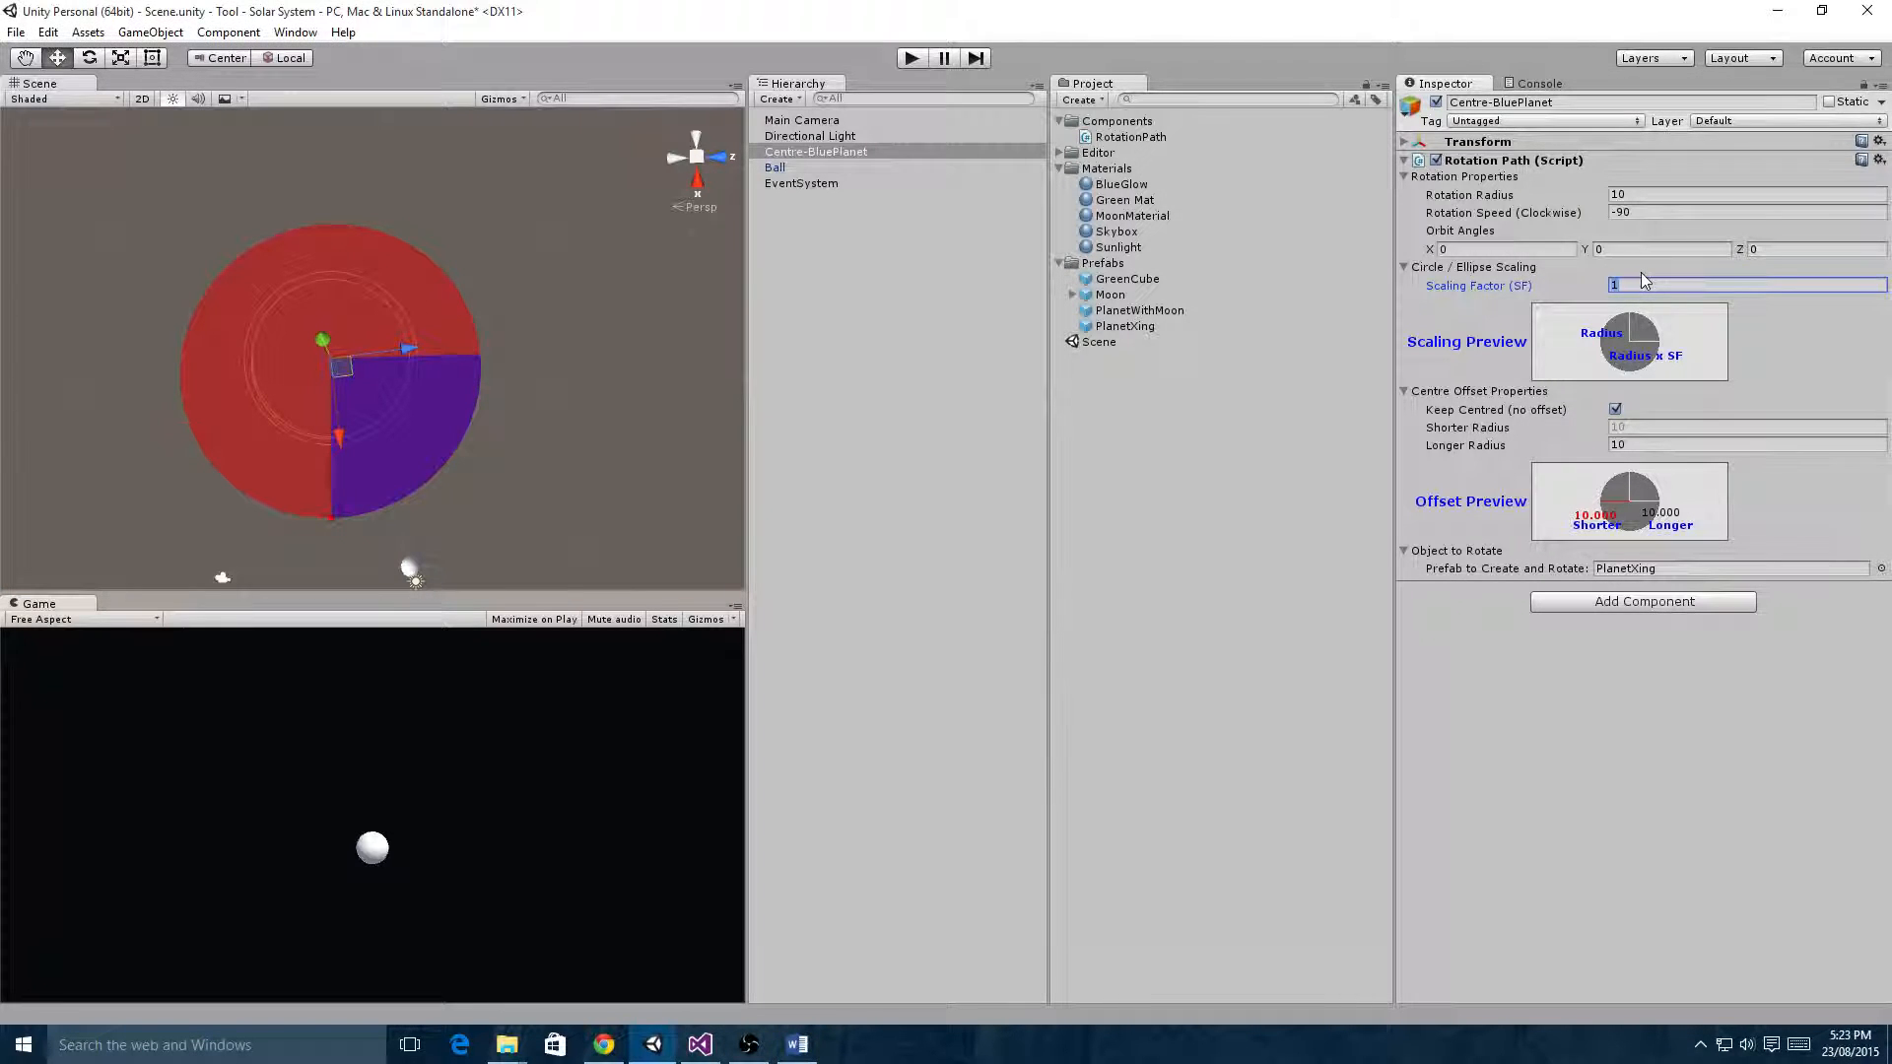
pyautogui.write('1.5')
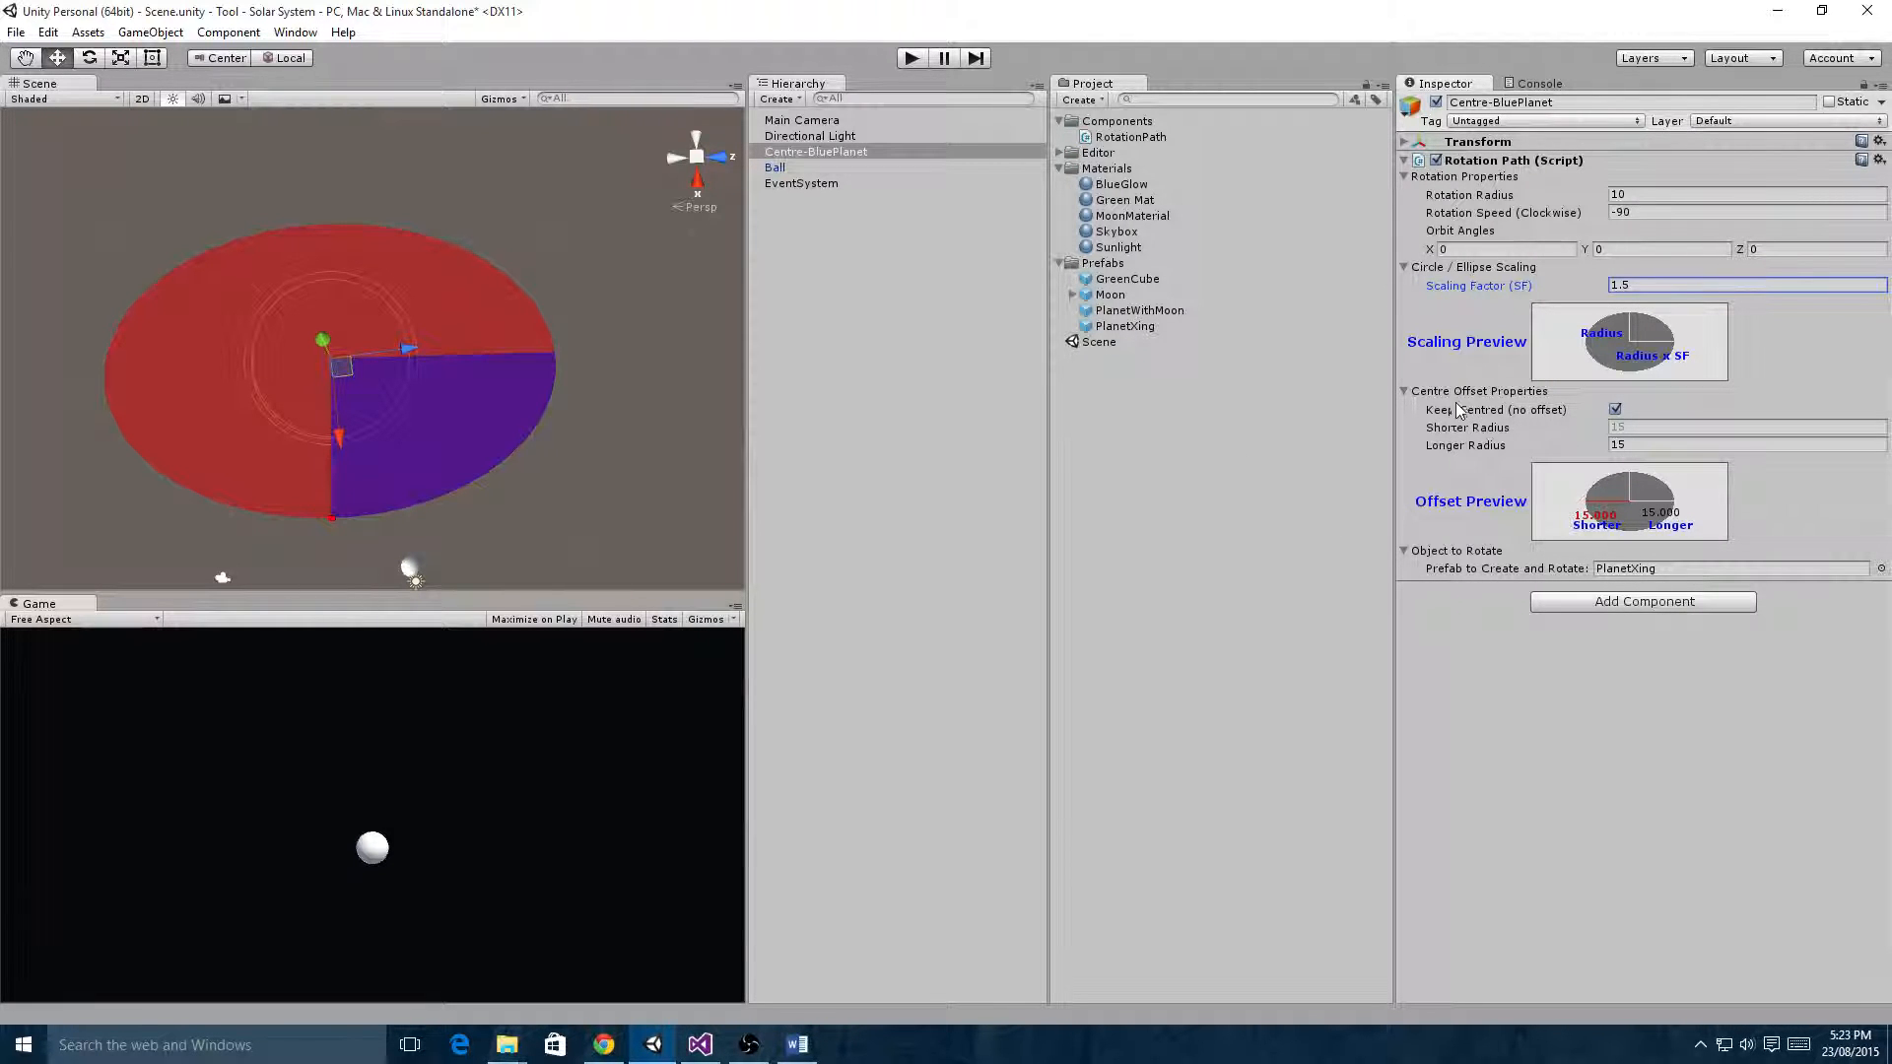
# - Turn off Keep Centred (no offset) for the orbit and set its Shorter Radius to 10
pyautogui.click(1615, 409)
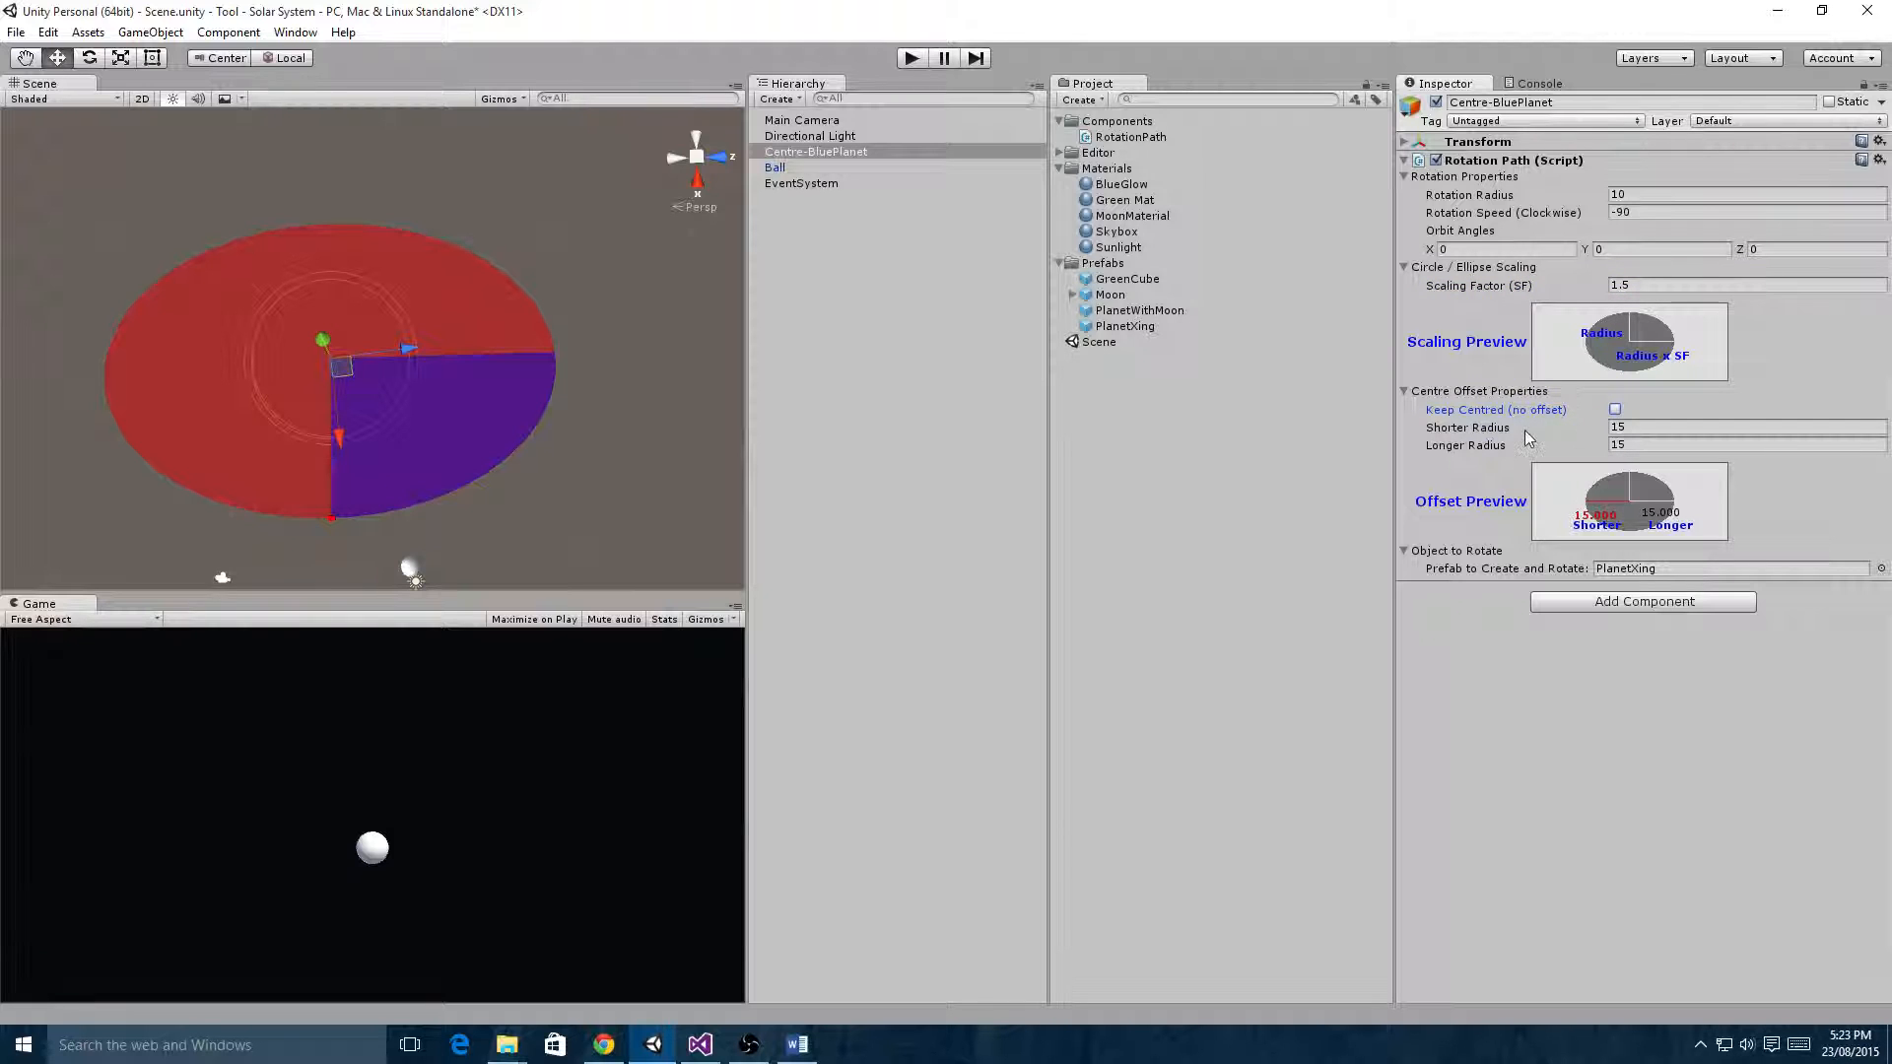
pyautogui.click(1647, 427)
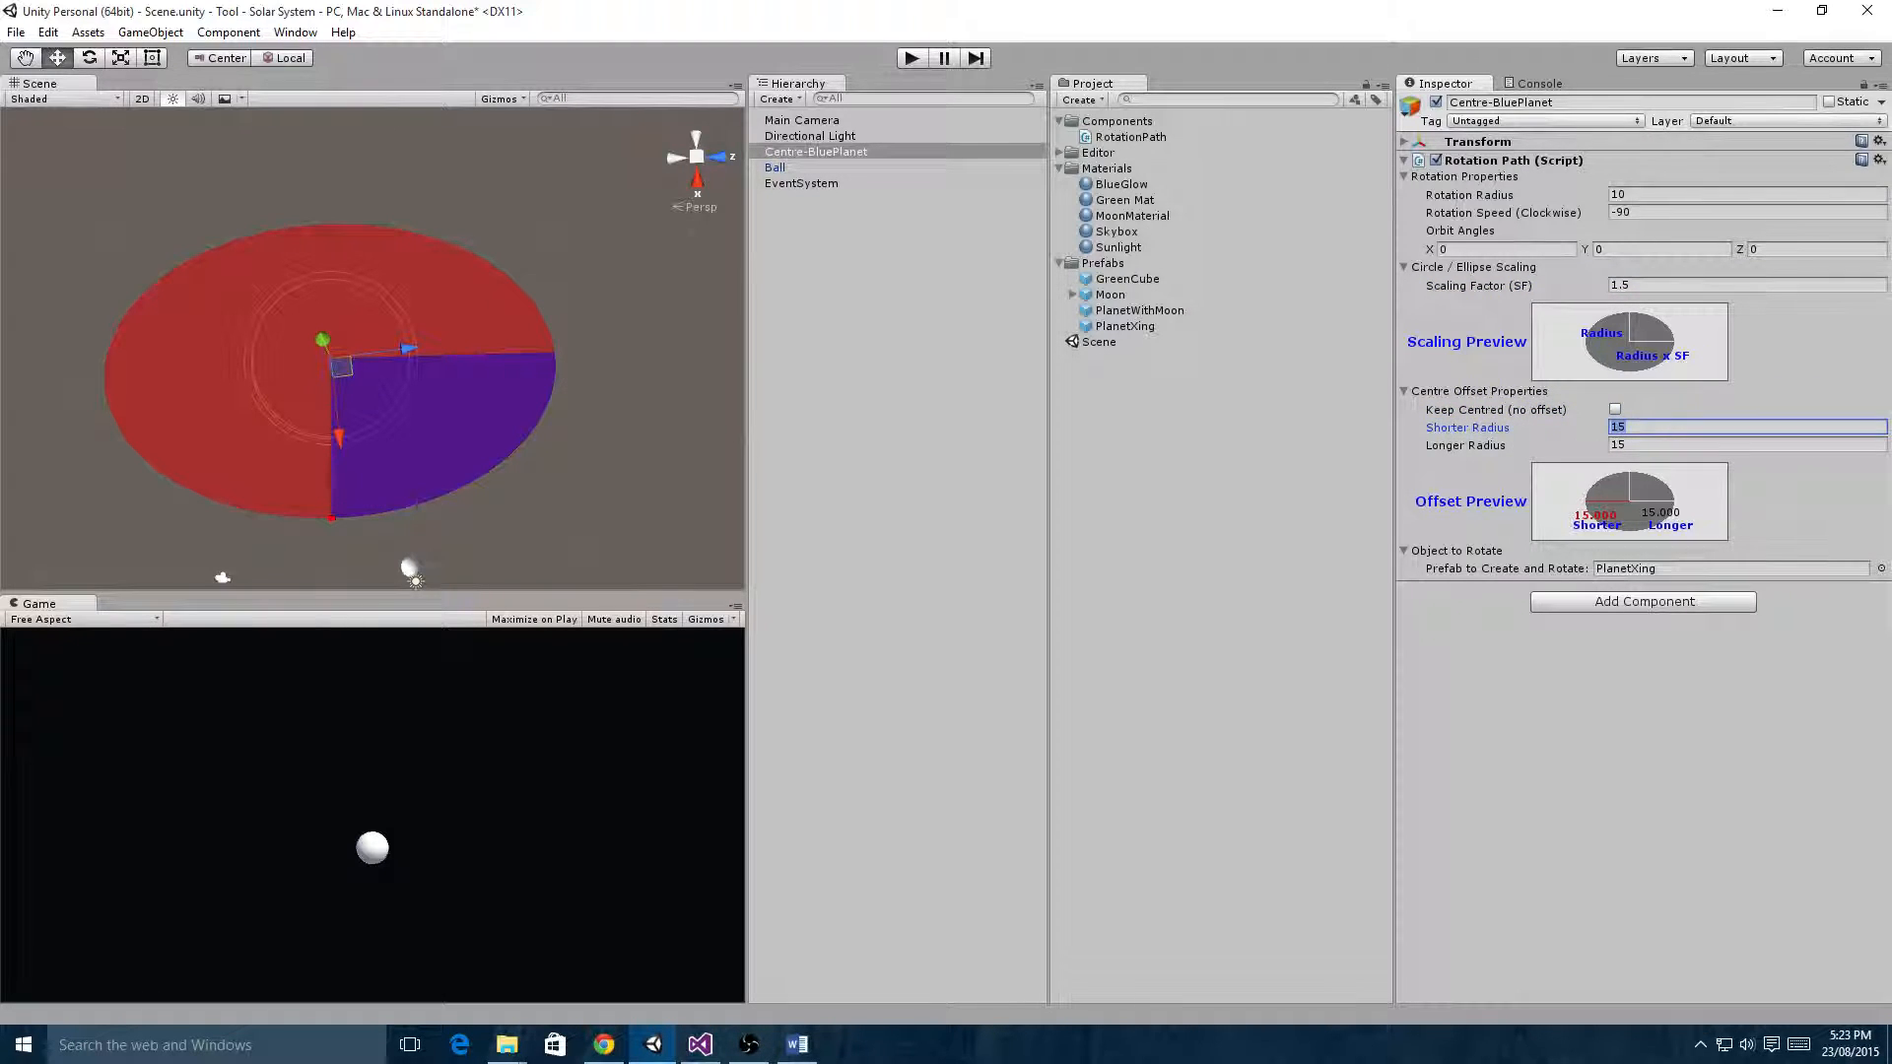
pyautogui.write('10')
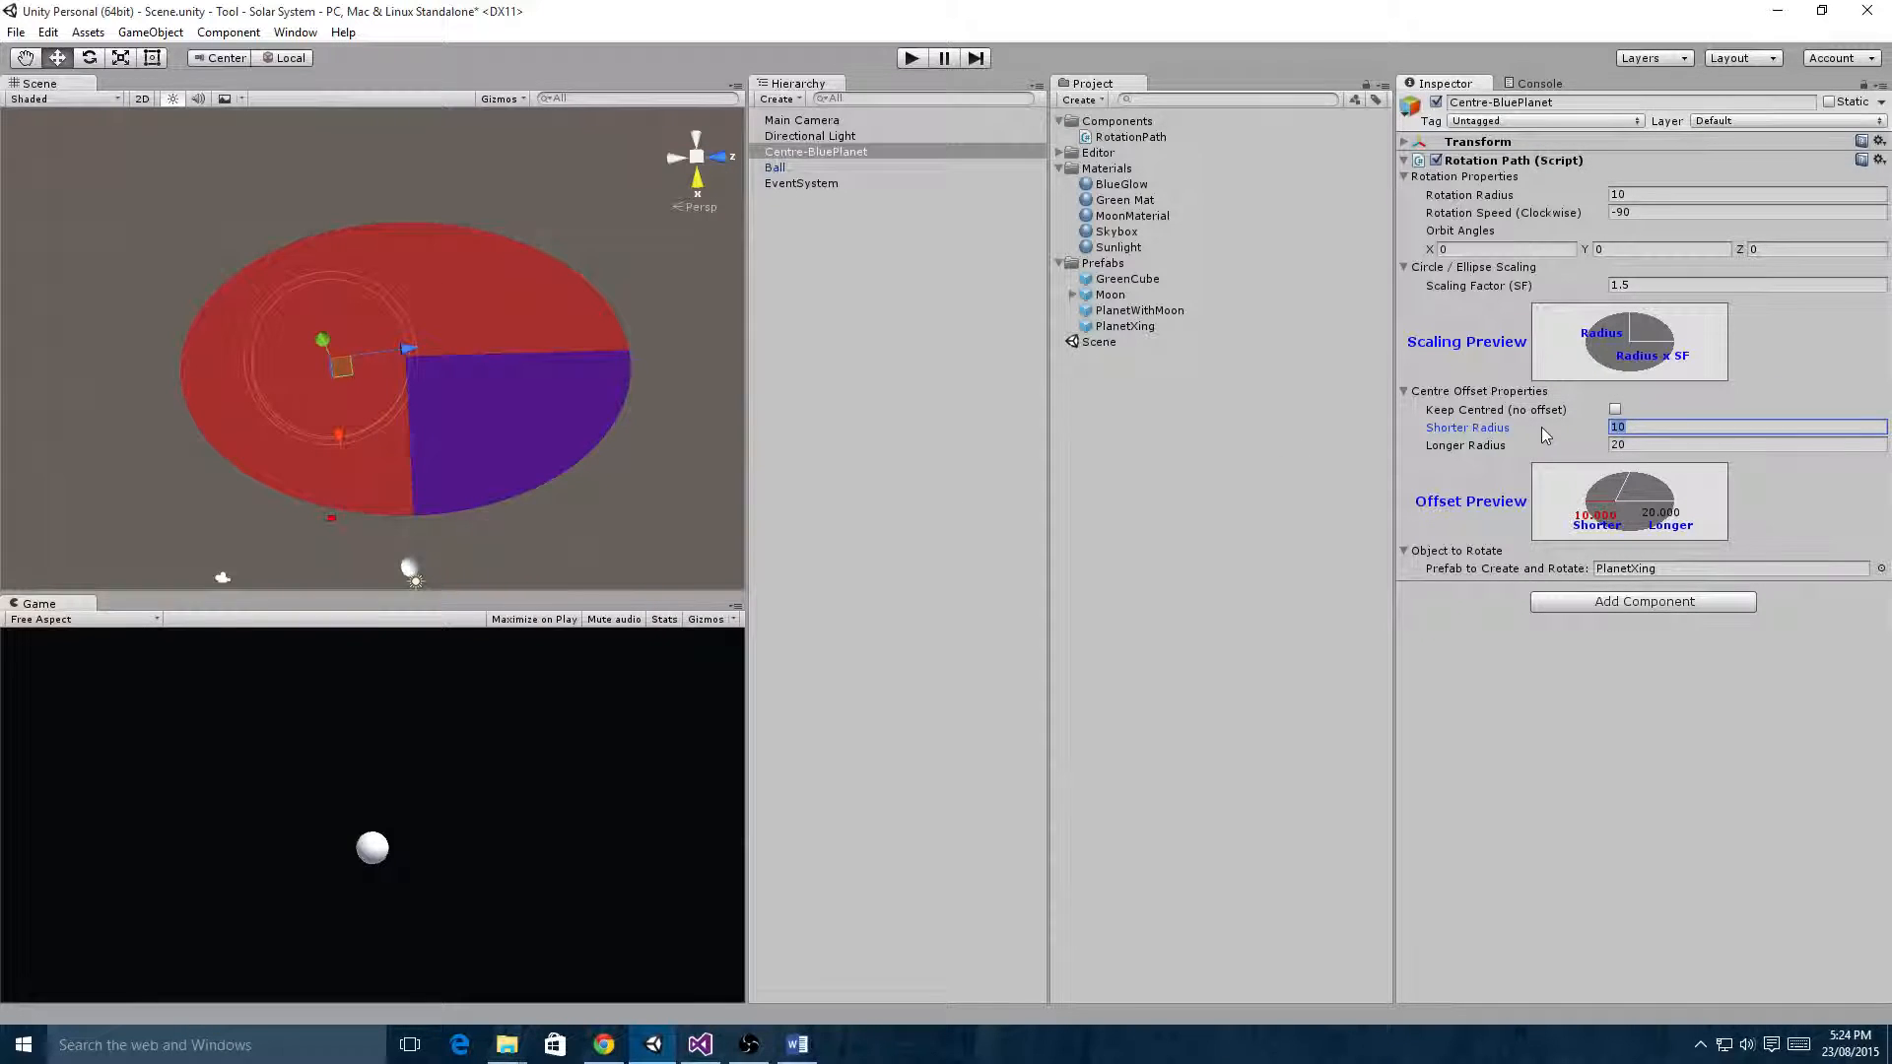
# - Try Shorter Radius values of 14, 0.1 and 4 for the orbit, and turn Keep Centred (no offset) back on
pyautogui.write('14')
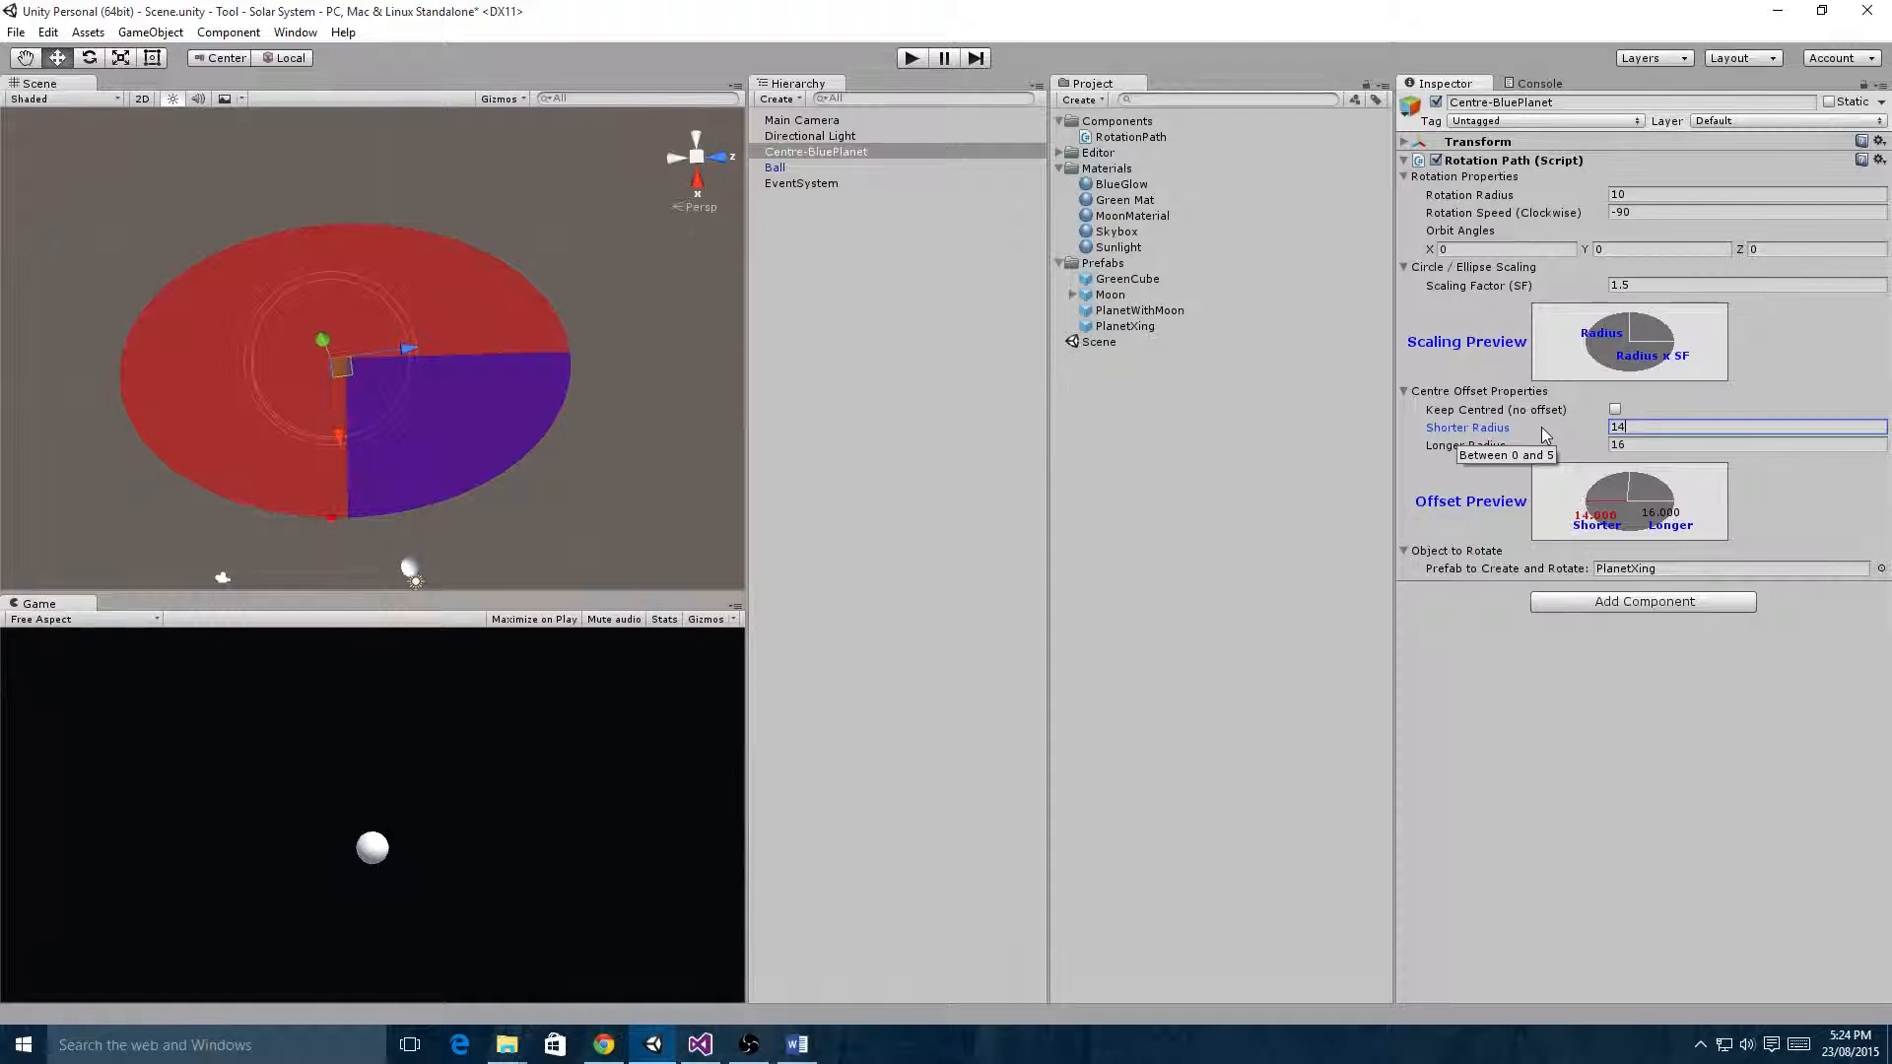
pyautogui.press('BackSpace')
pyautogui.press('BackSpace')
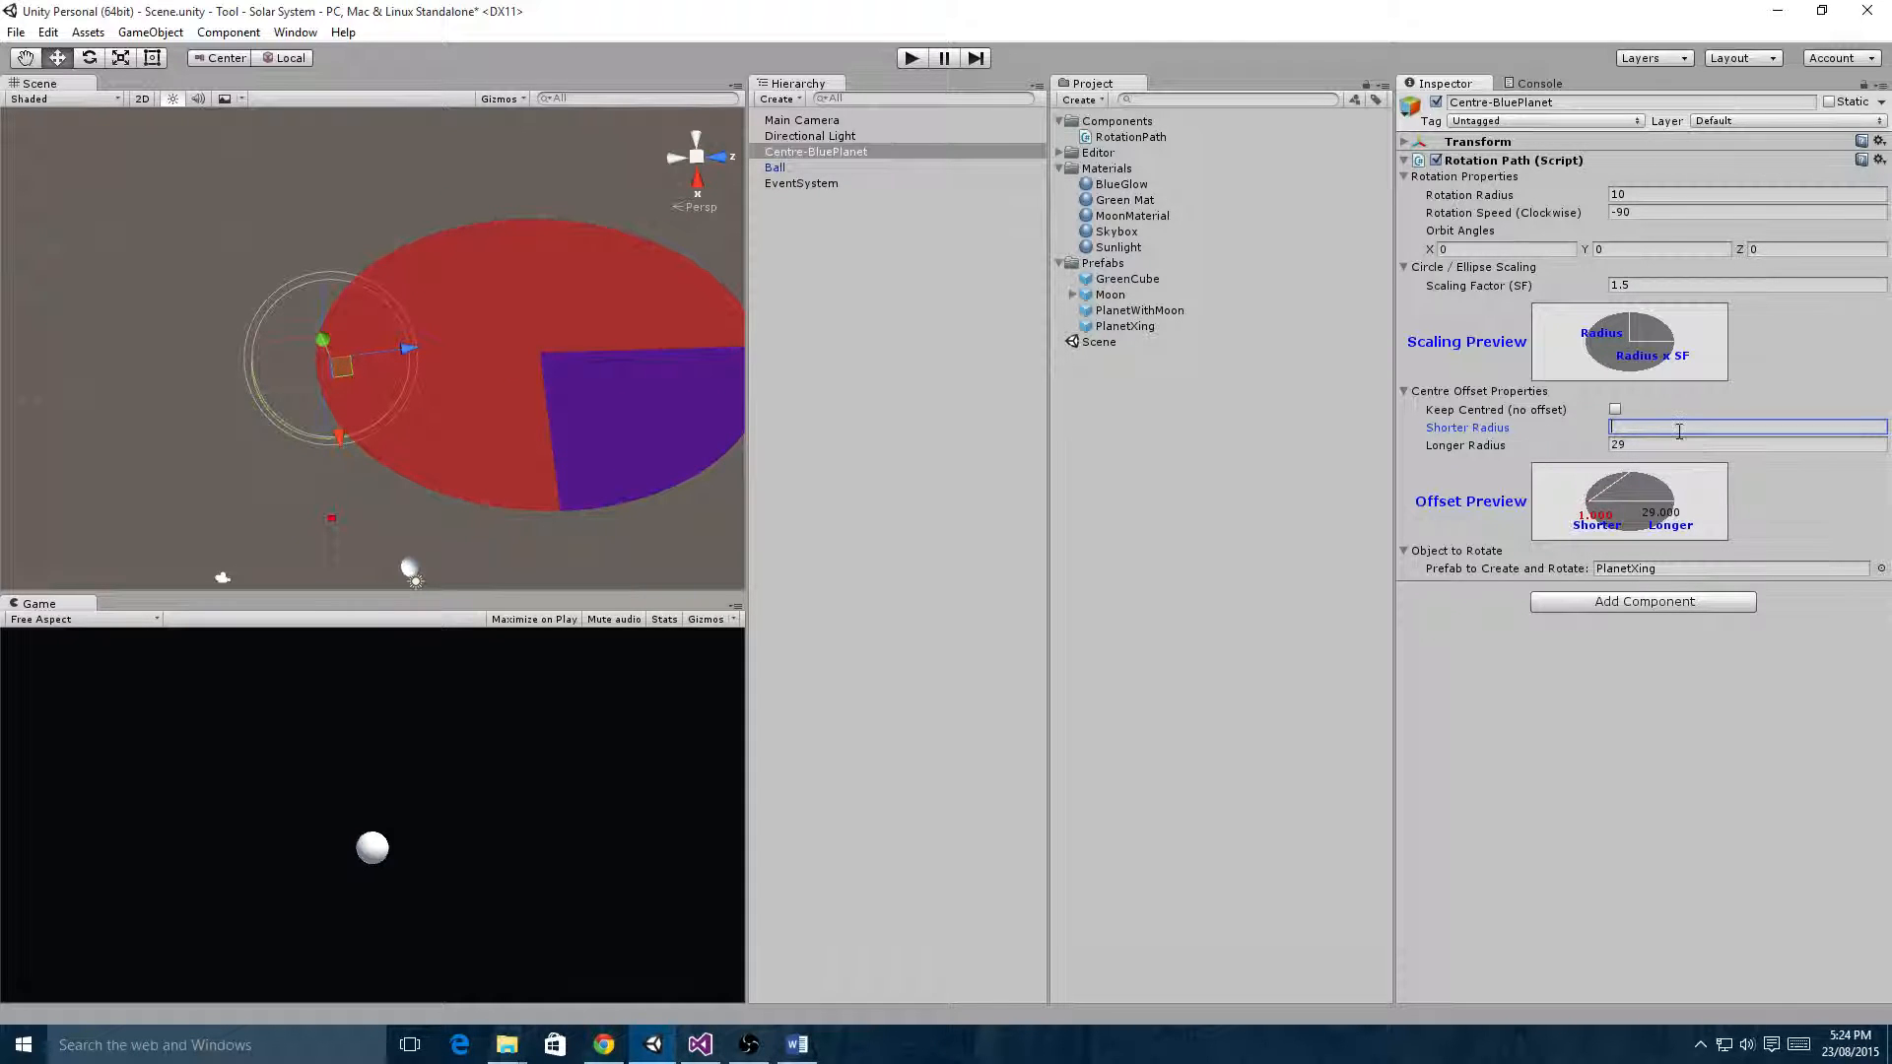
pyautogui.write('0')
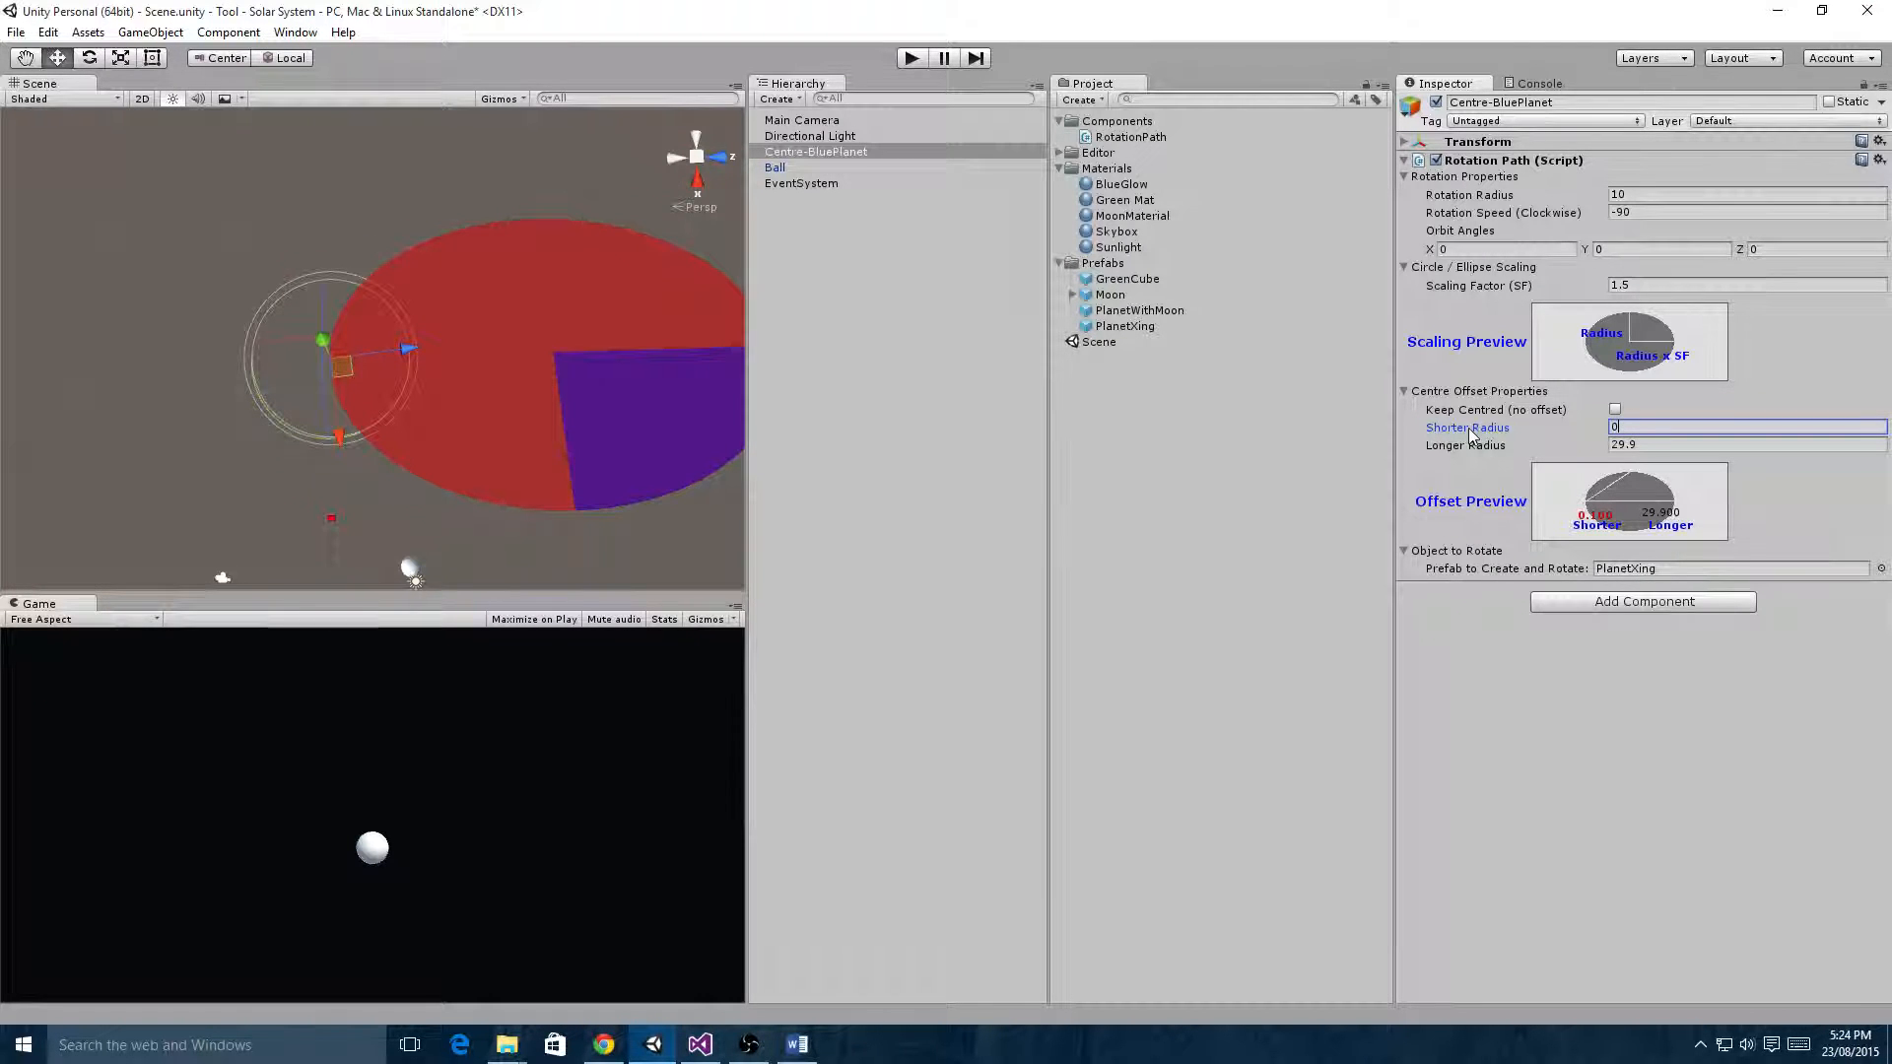
pyautogui.write('.14')
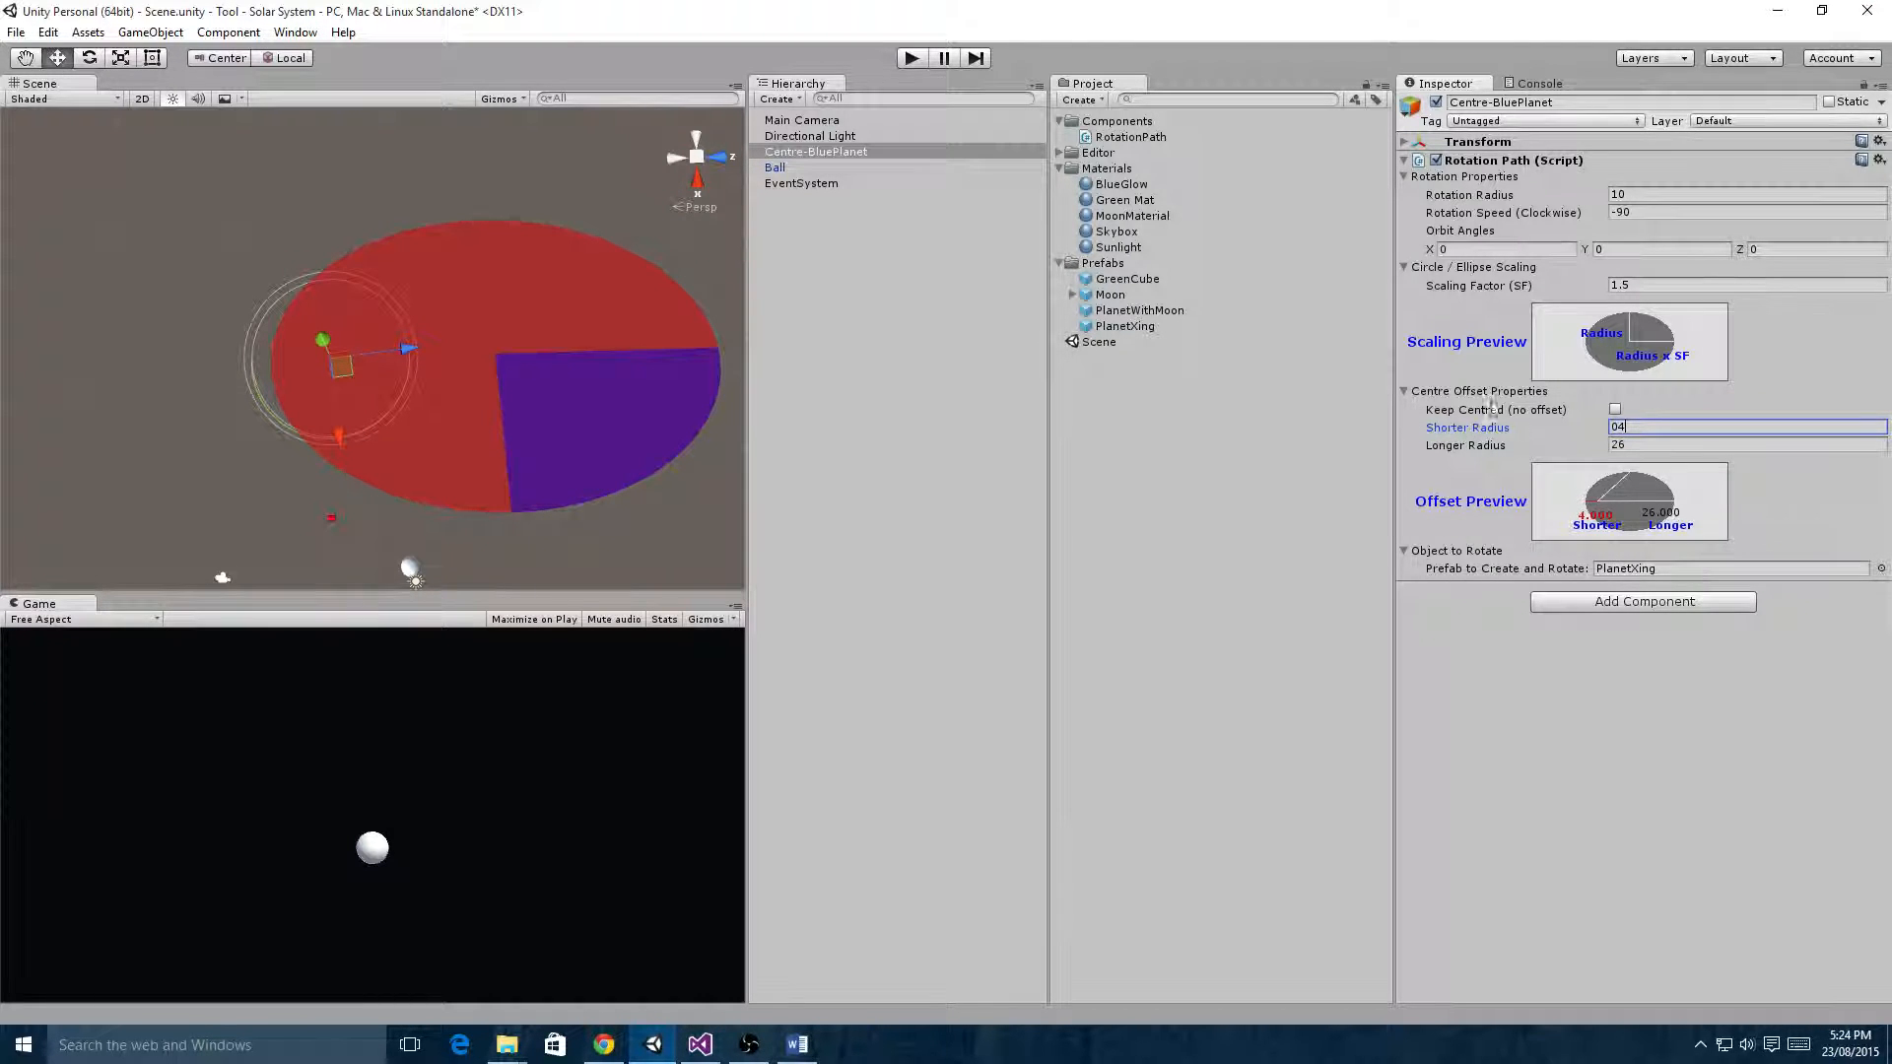
pyautogui.click(1616, 410)
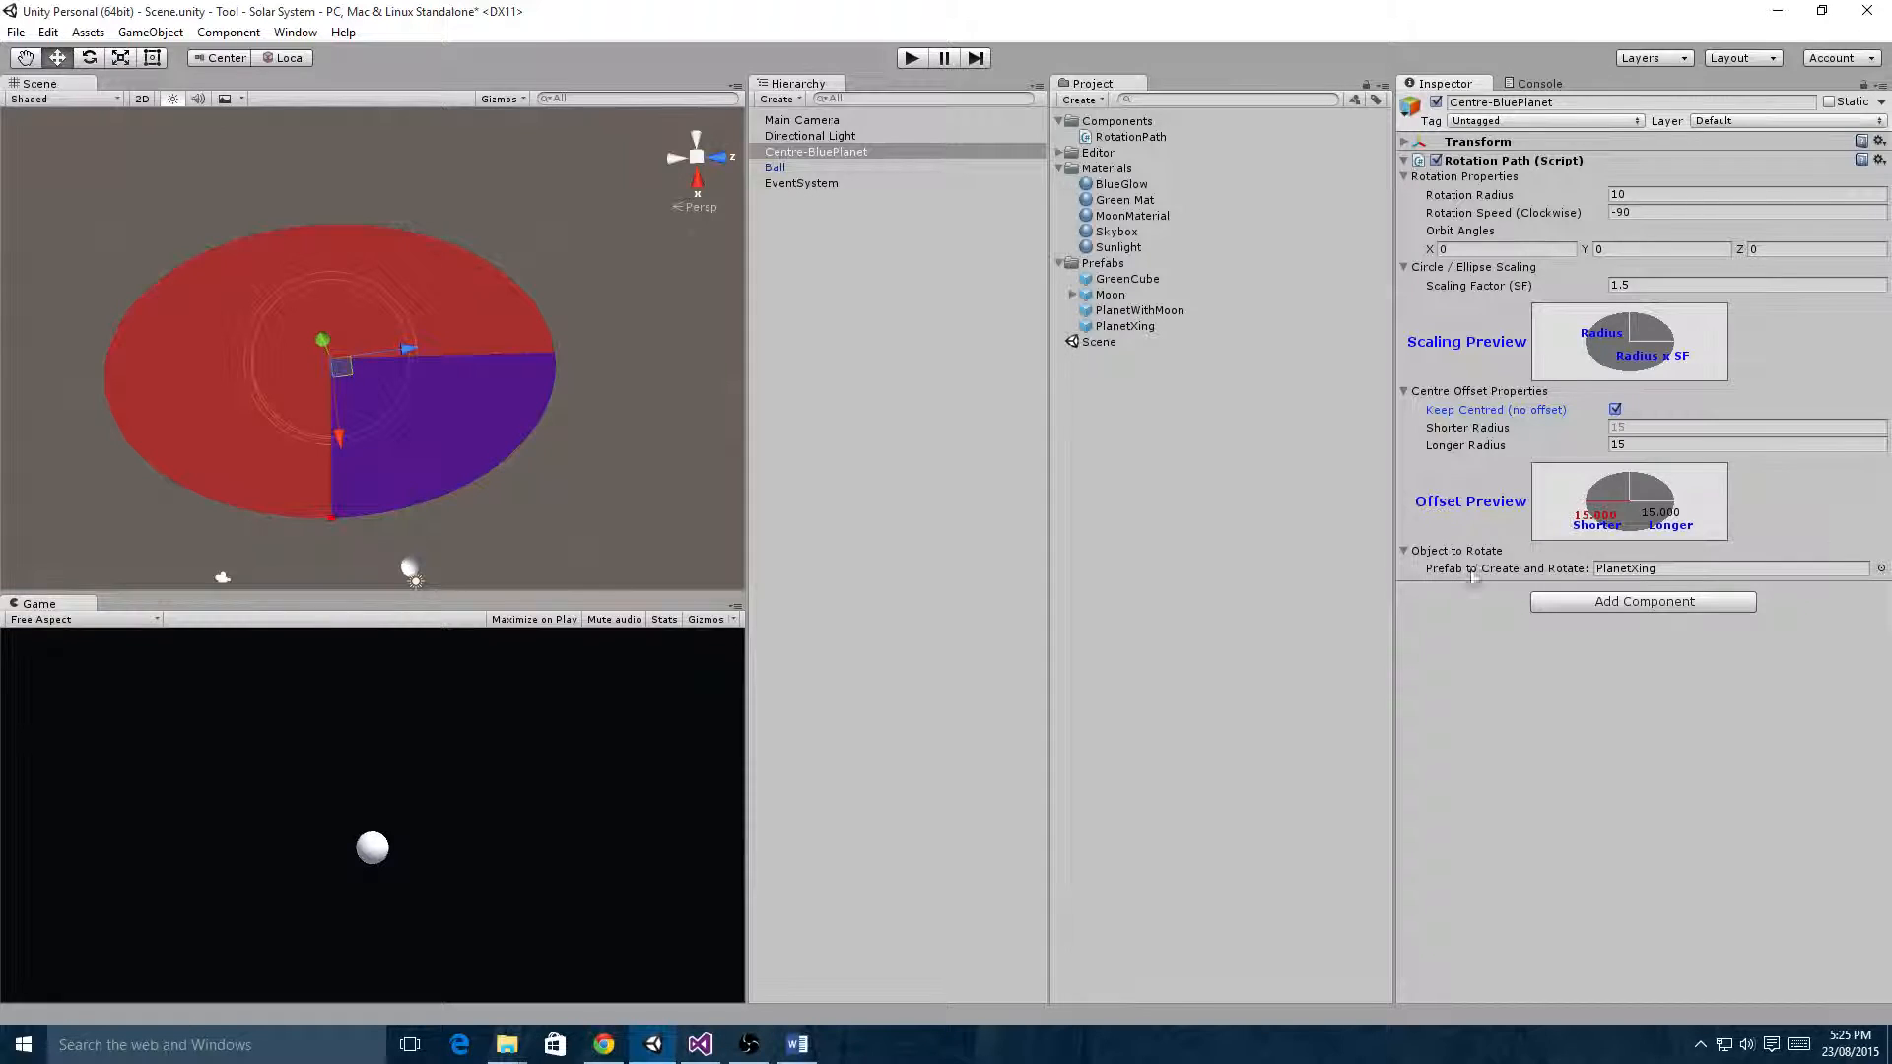
# - Assign the Moon prefab as the Prefab to Create and Rotate for Centre-BluePlanet
pyautogui.click(1648, 569)
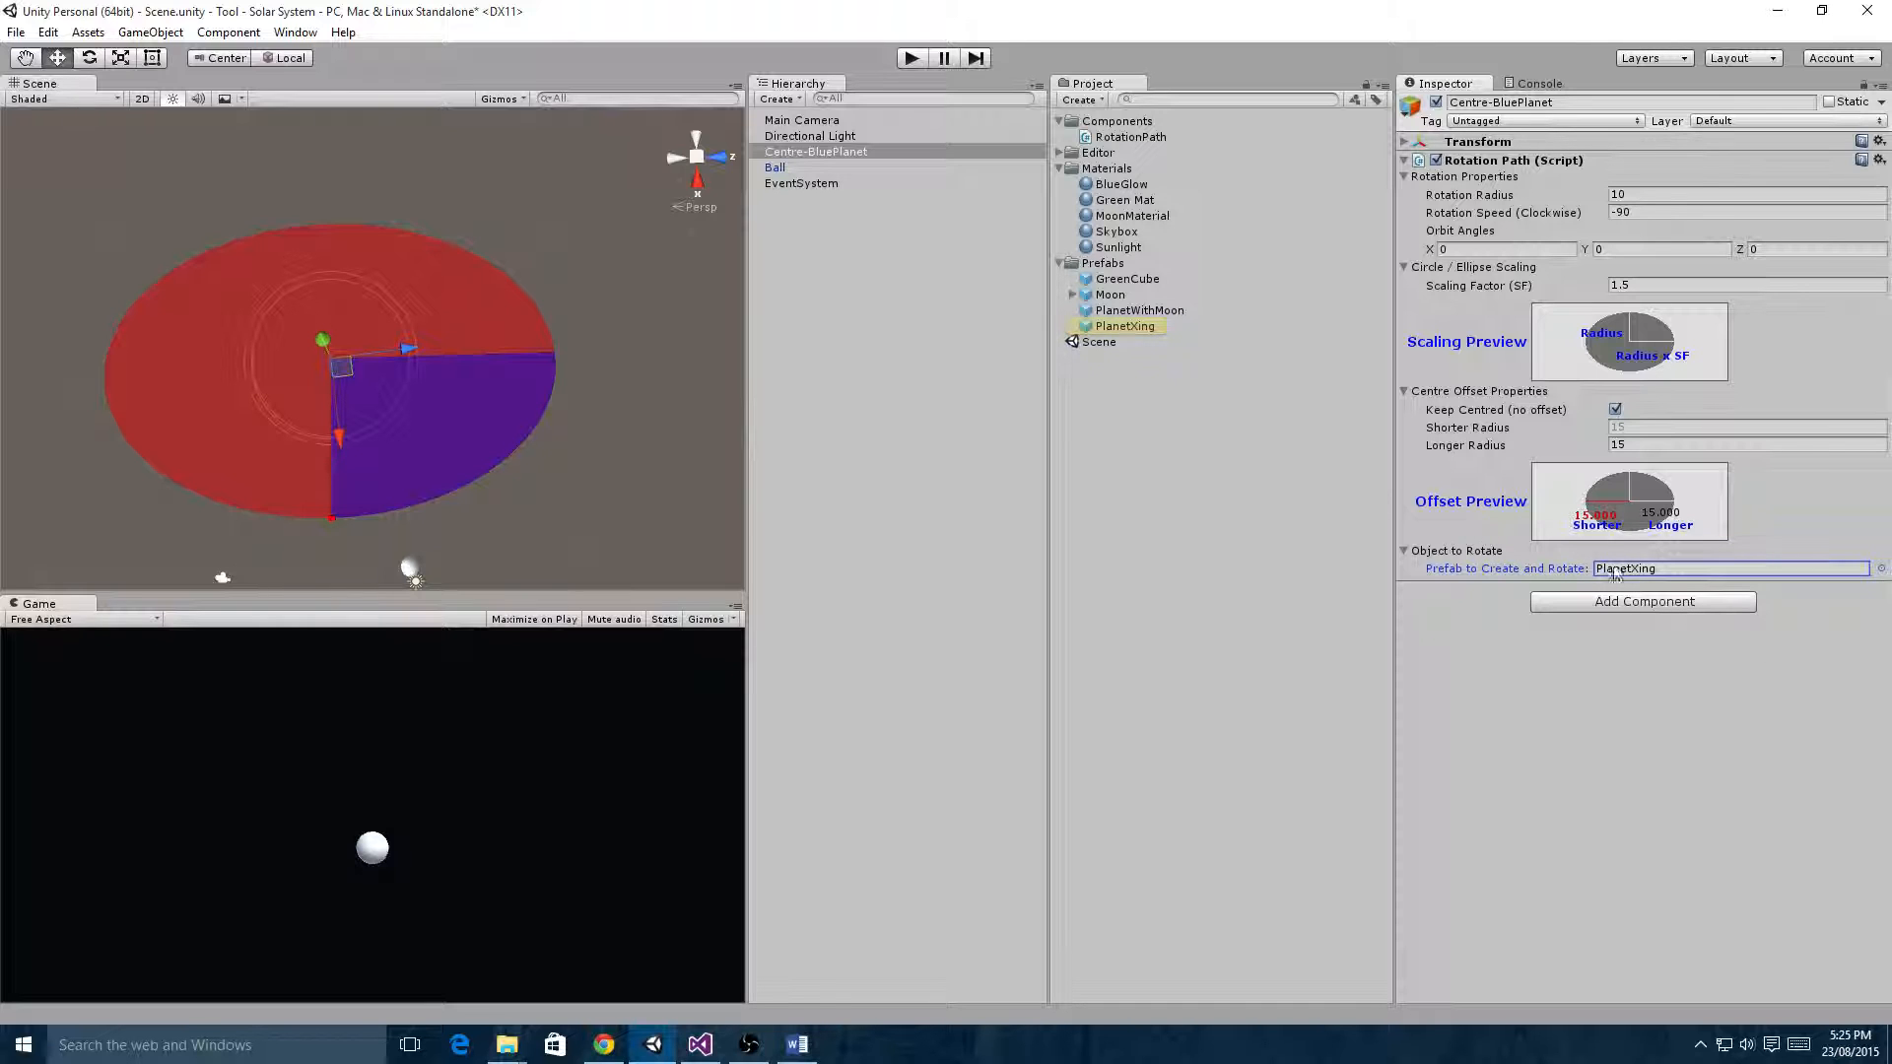
pyautogui.click(1685, 569)
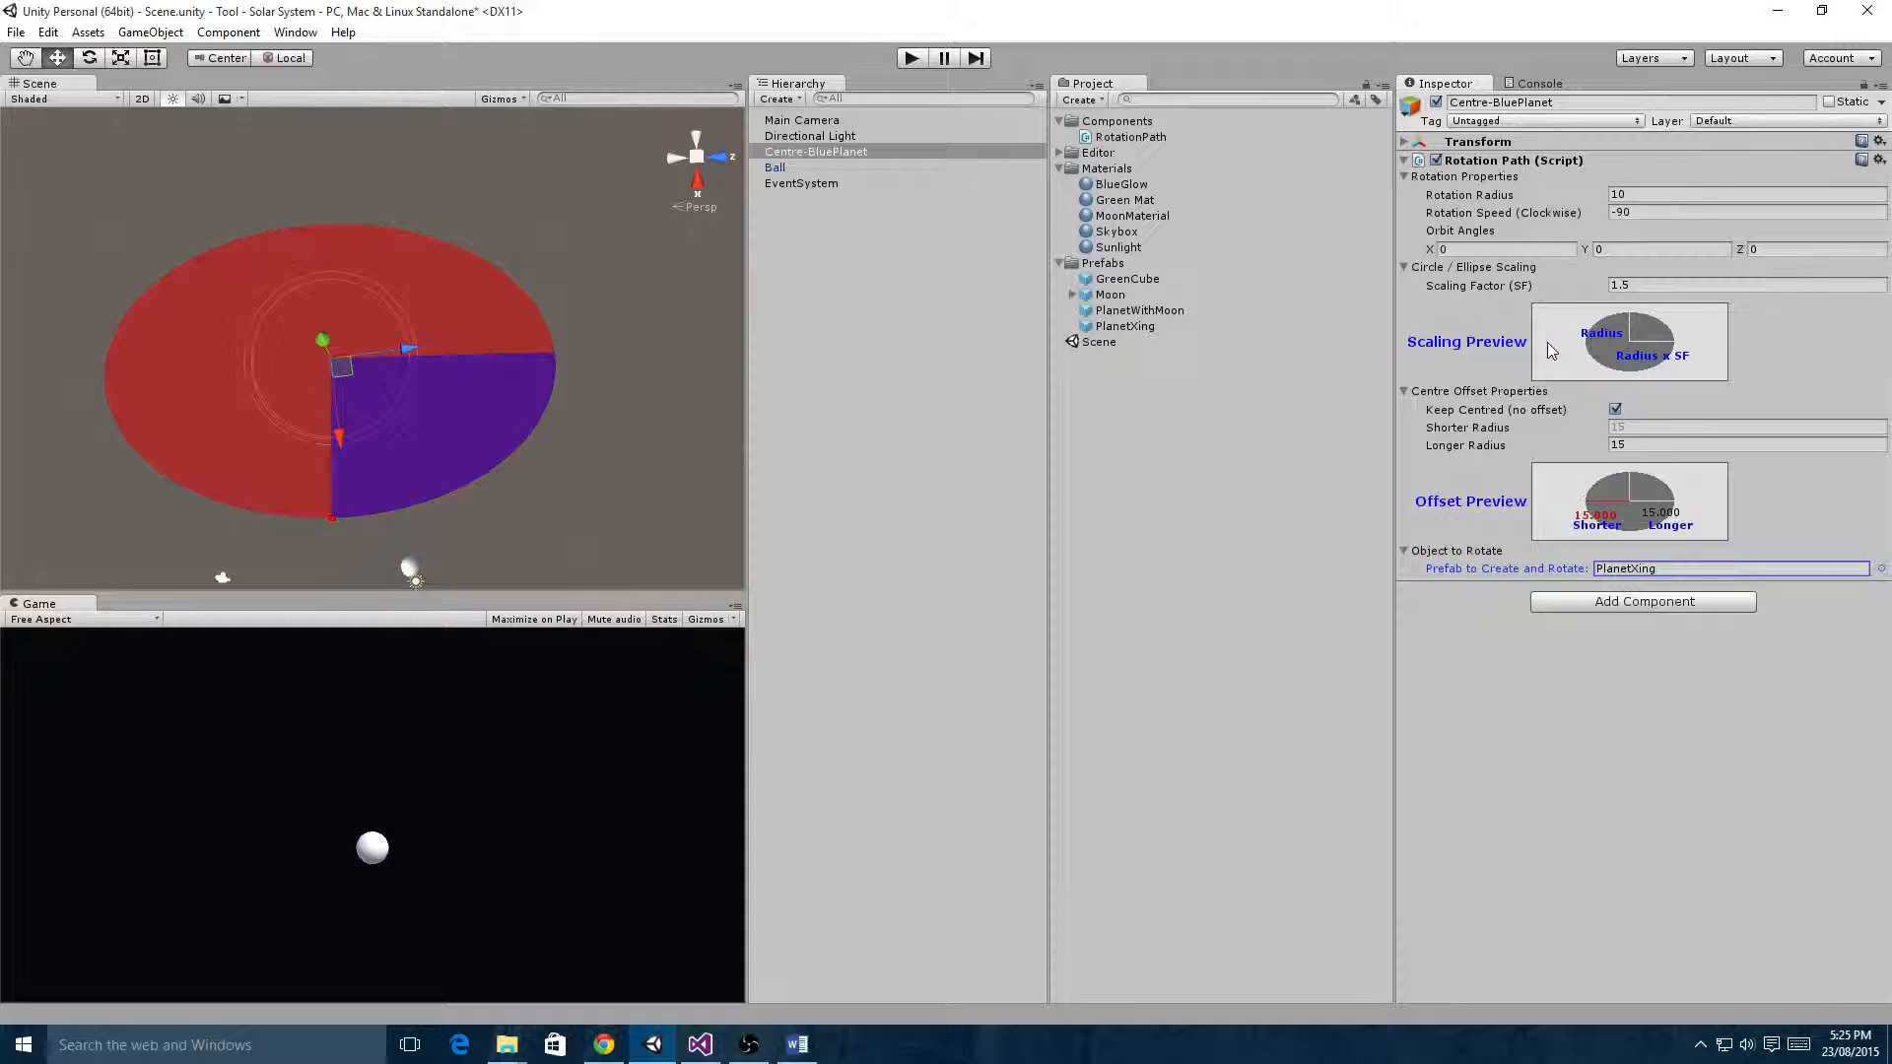
pyautogui.click(1633, 569)
pyautogui.click(1074, 296)
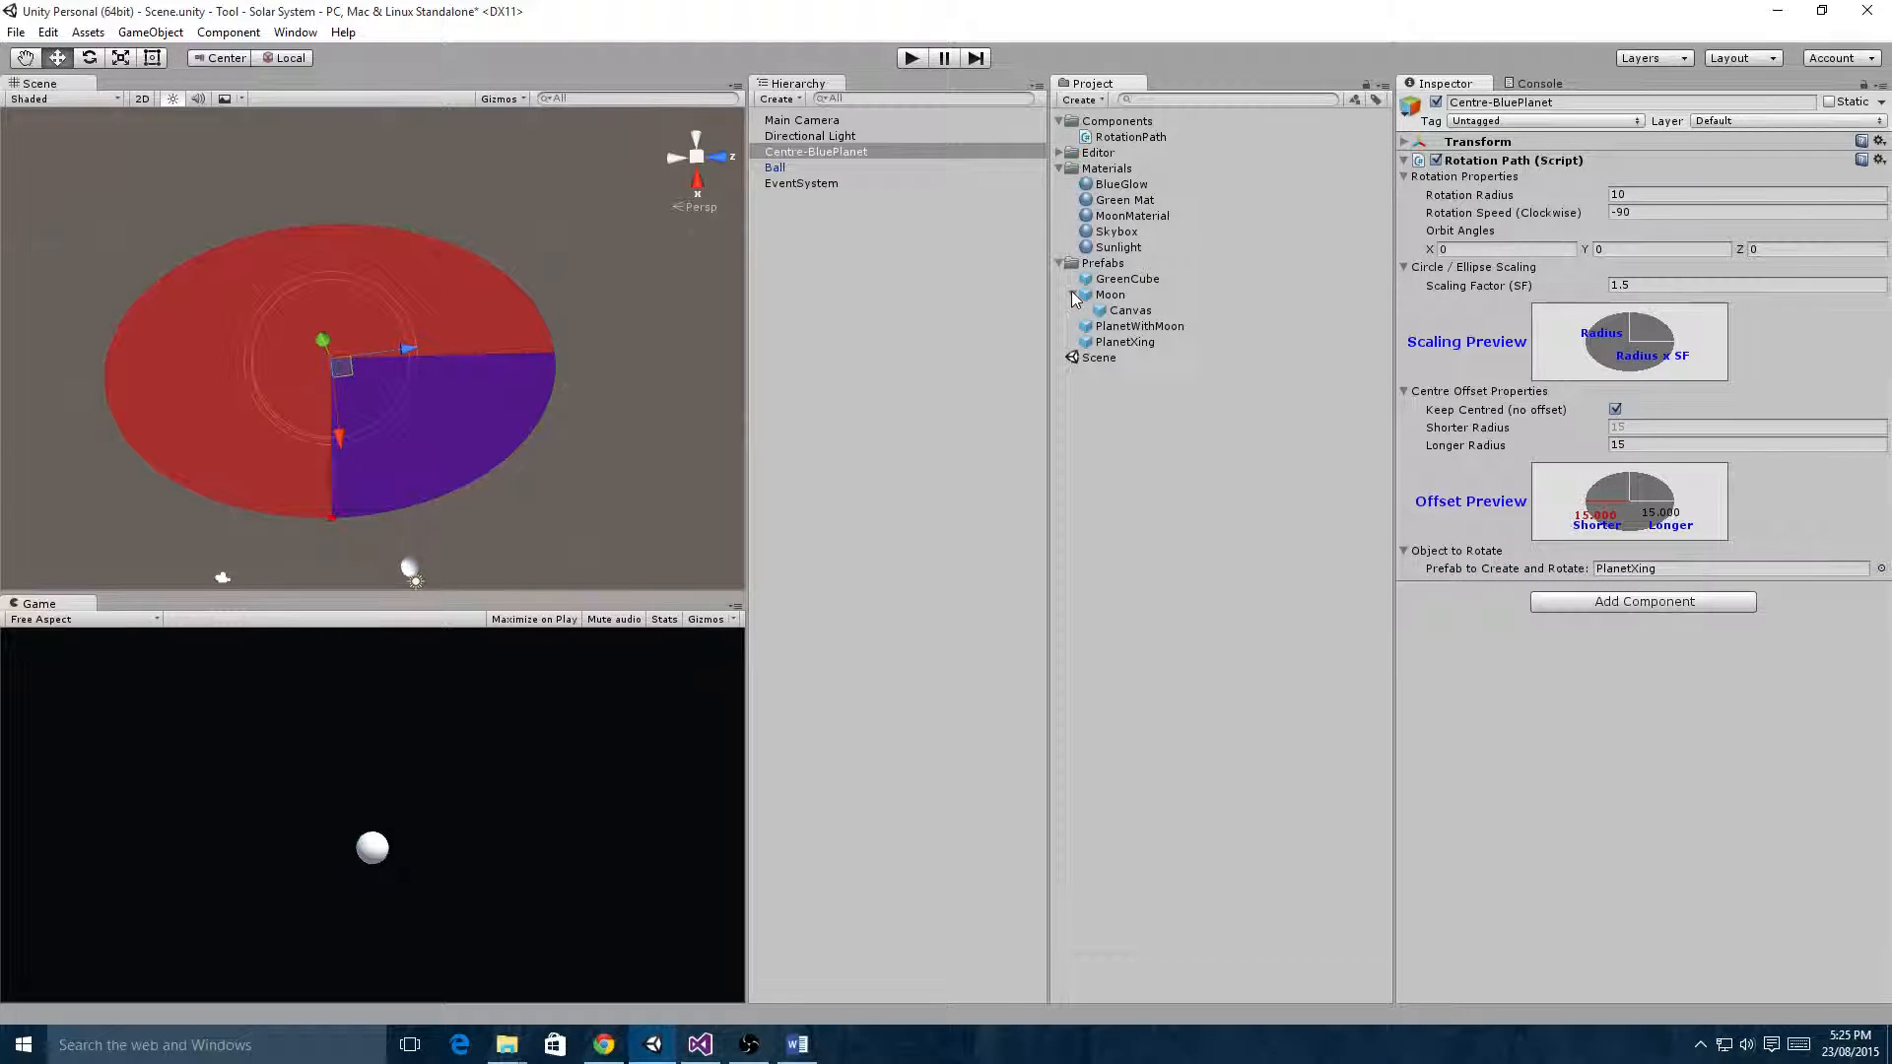
pyautogui.click(1074, 296)
pyautogui.moveTo(1104, 295); pyautogui.dragTo(1636, 568)
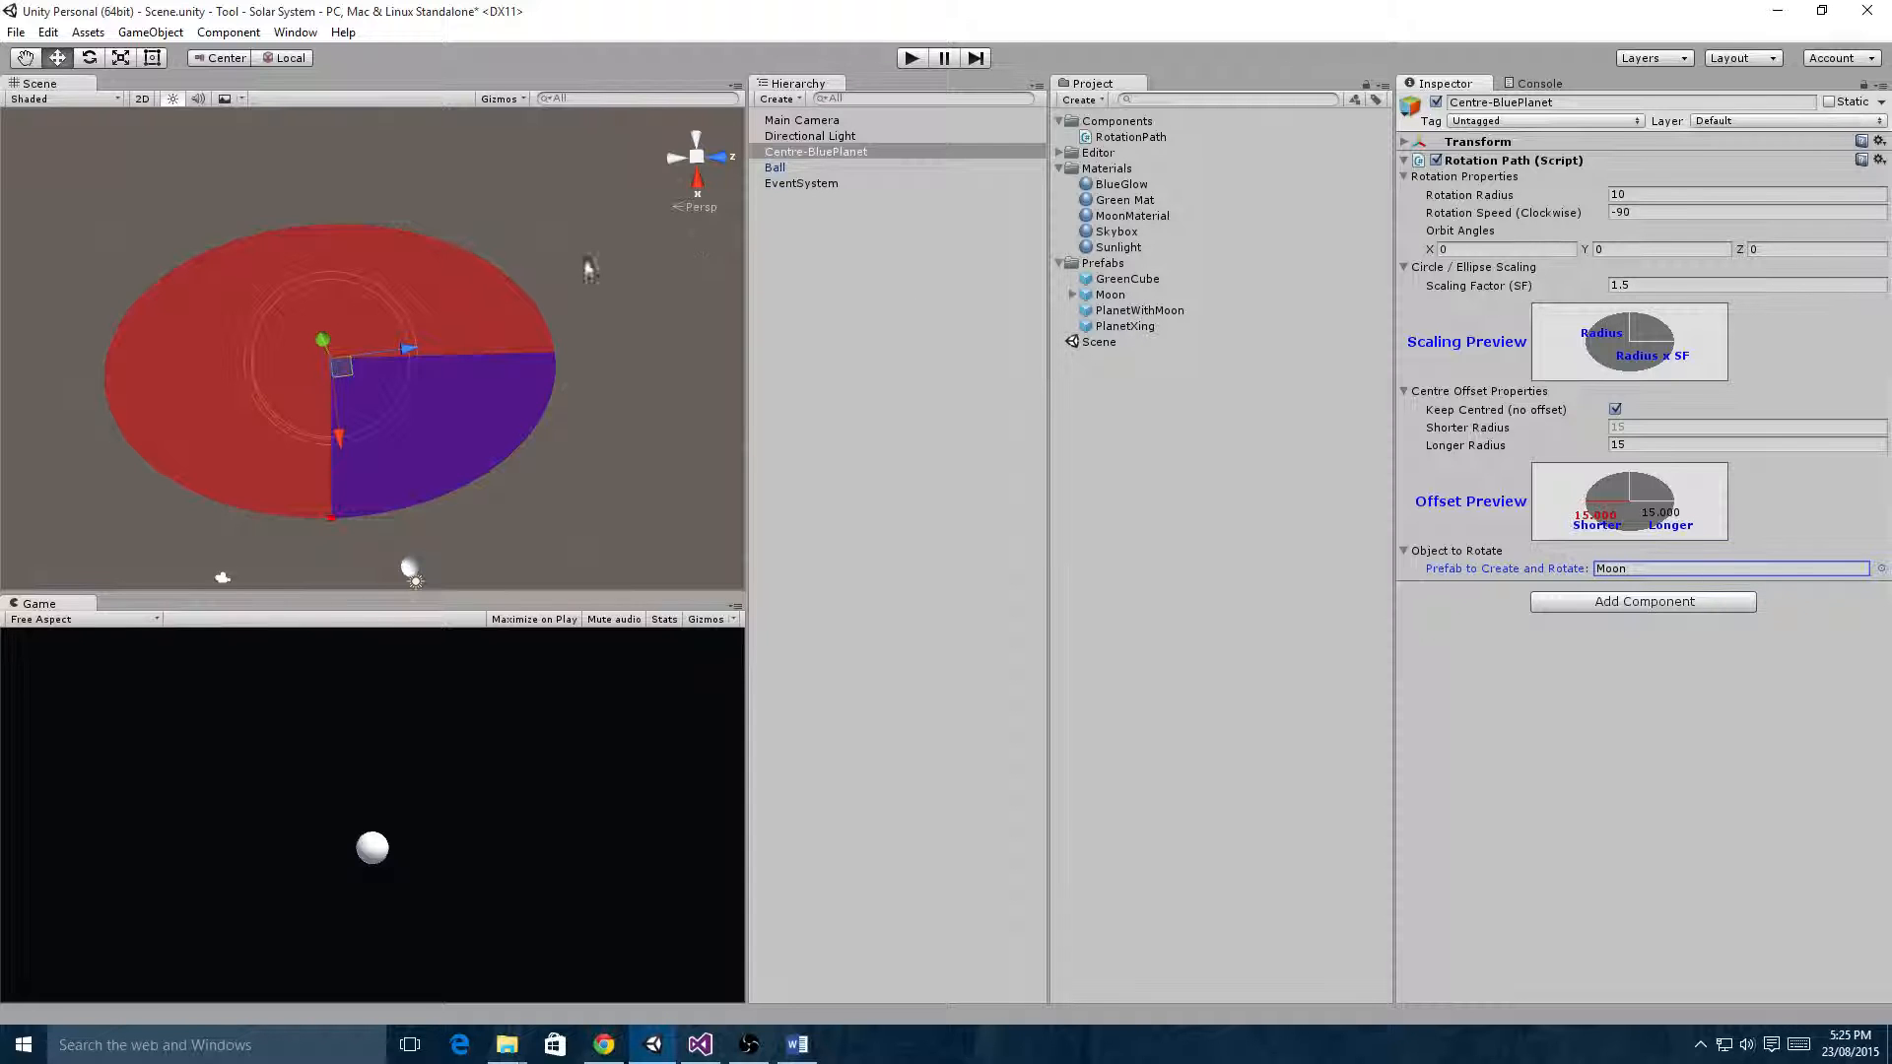
# - Run the scene, examine the Moon's rotation along the orbit from a low close-up angle, and stop the run
pyautogui.click(912, 57)
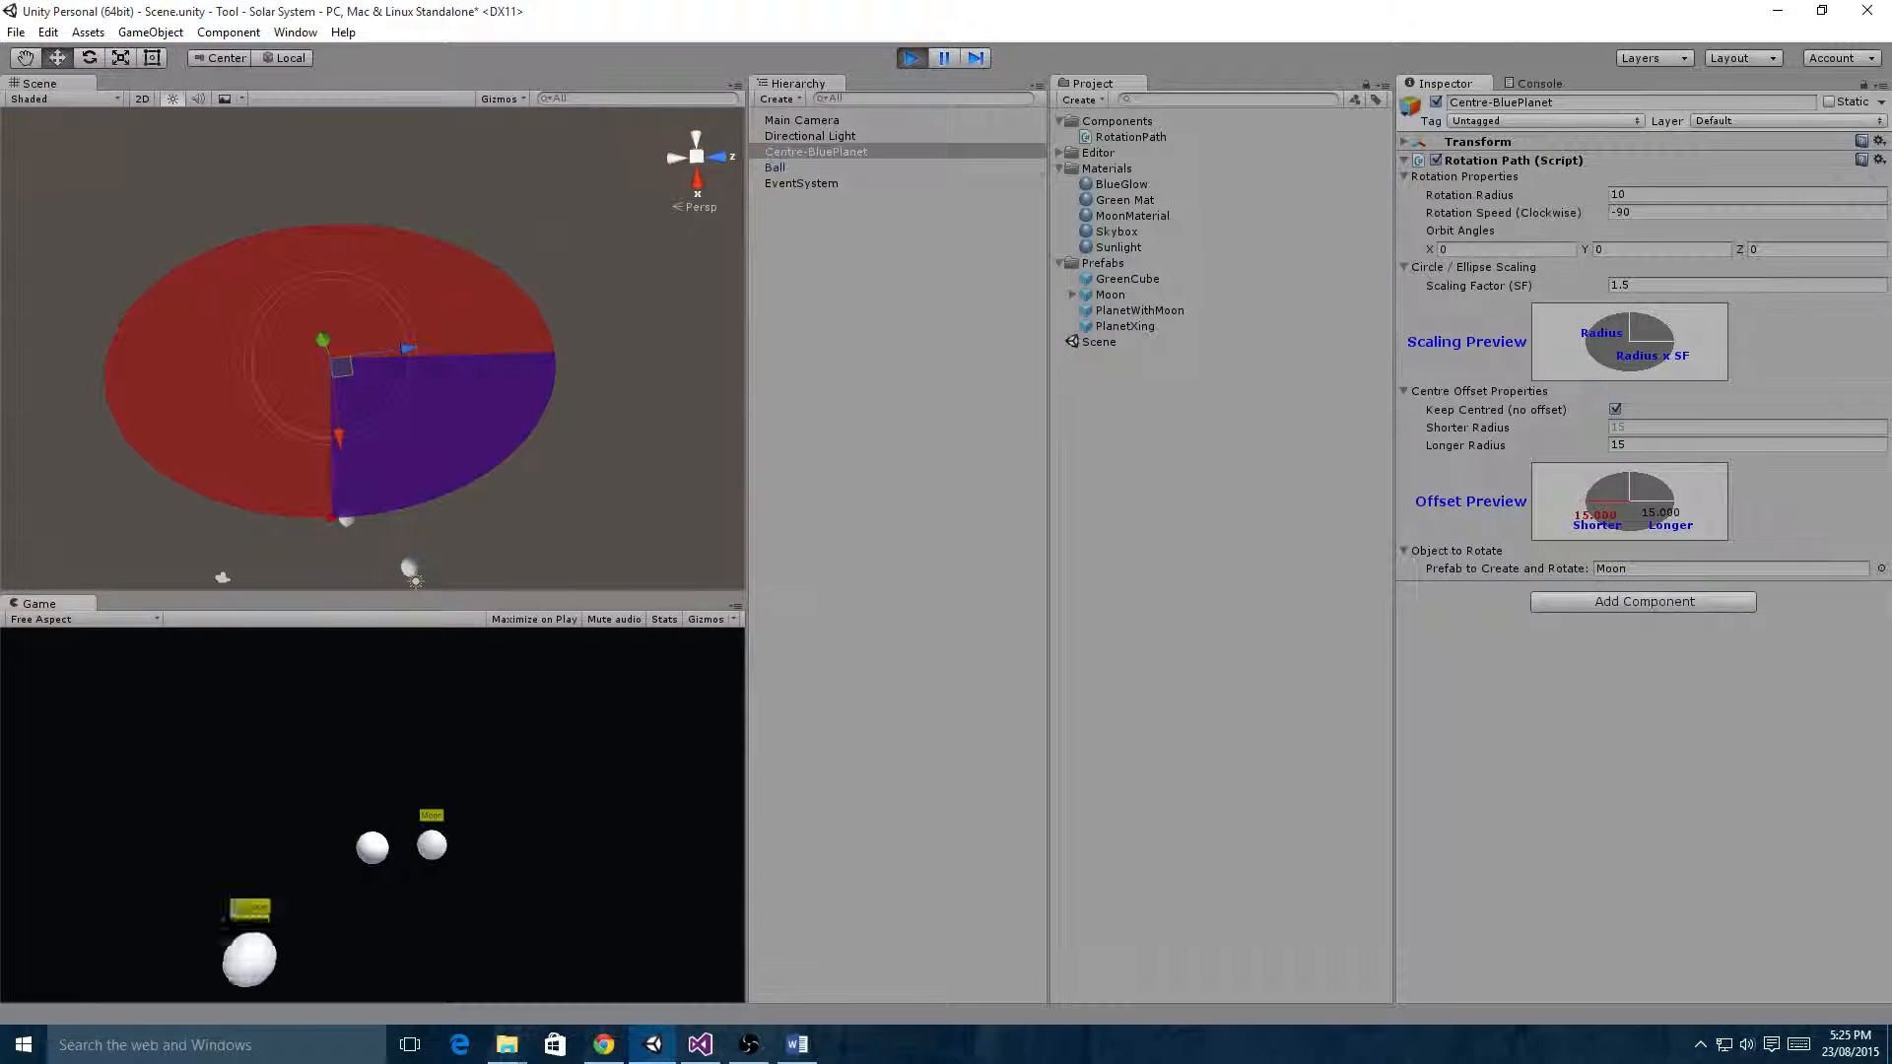
pyautogui.scroll(3, 400, 487)
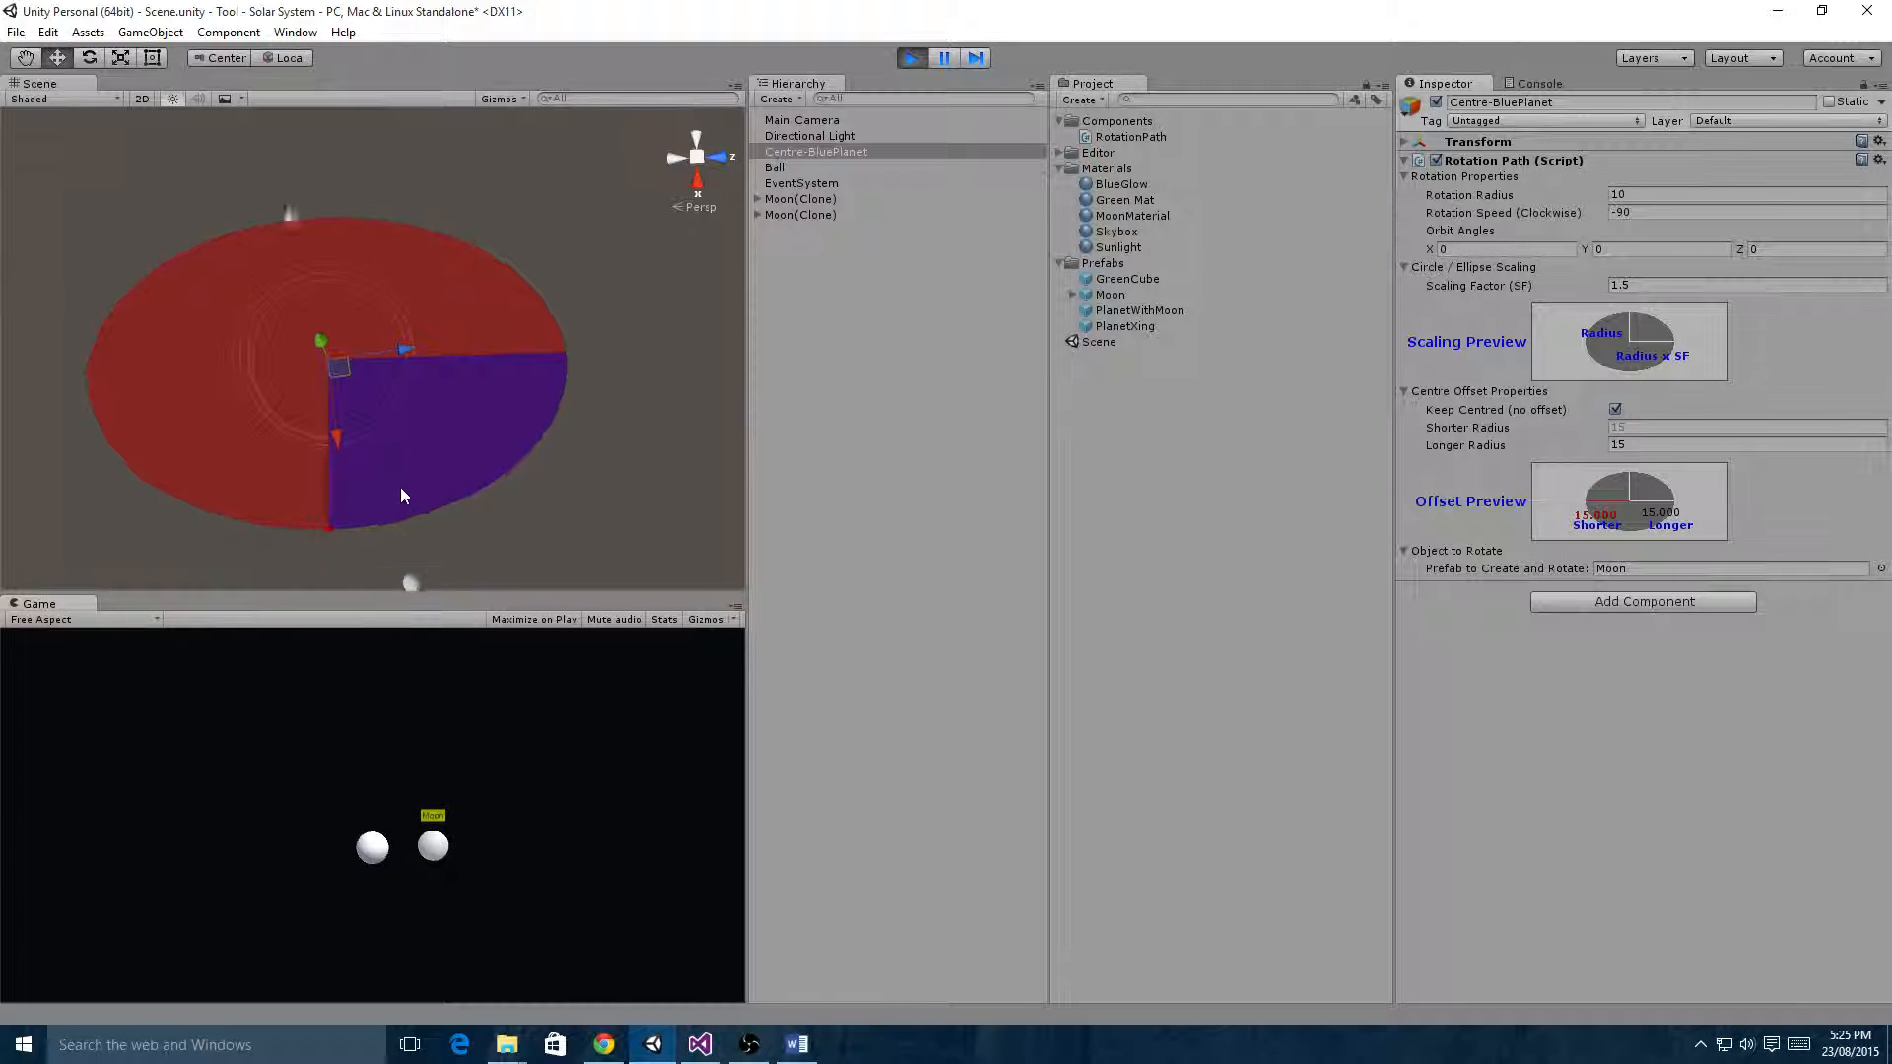
pyautogui.moveTo(410, 430); pyautogui.dragTo(419, 315, button='right')
pyautogui.moveTo(422, 429); pyautogui.dragTo(453, 356, button='middle')
pyautogui.moveTo(457, 418); pyautogui.dragTo(495, 372, button='right')
pyautogui.scroll(3, 483, 394)
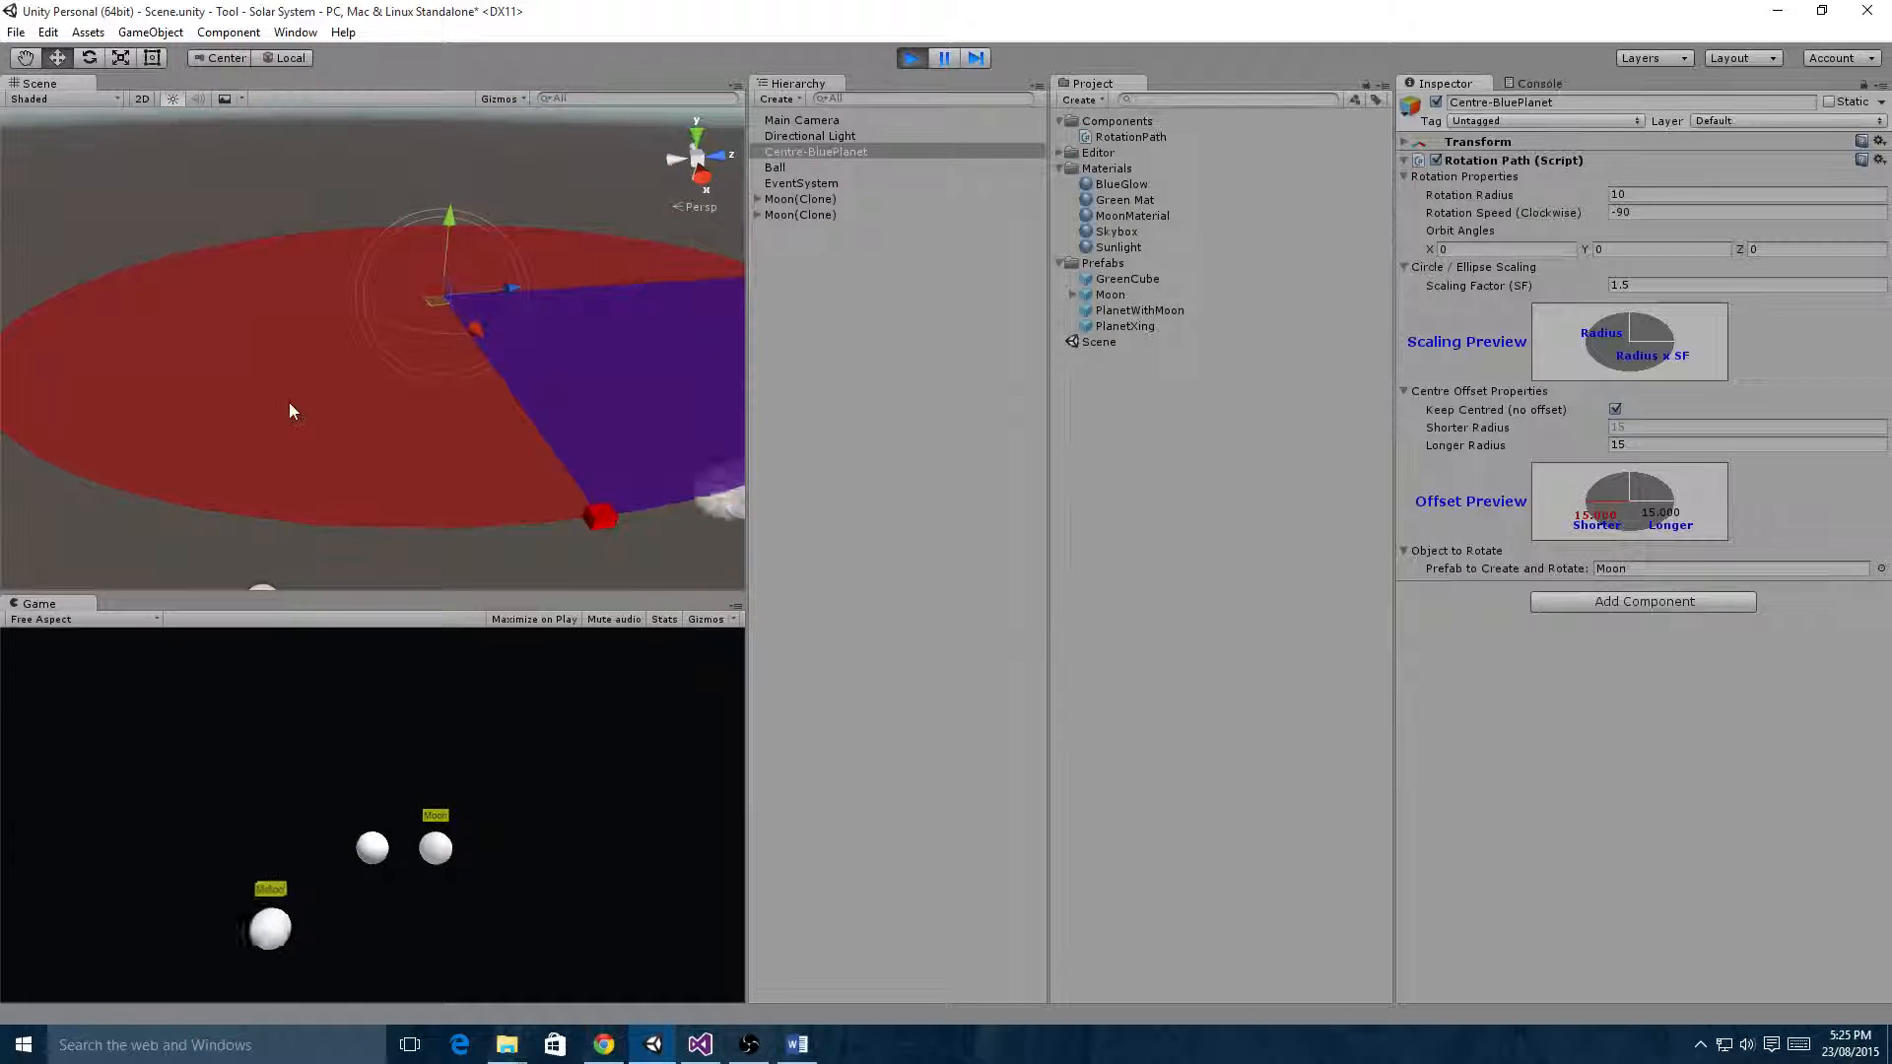
pyautogui.moveTo(290, 394); pyautogui.dragTo(199, 376, button='right')
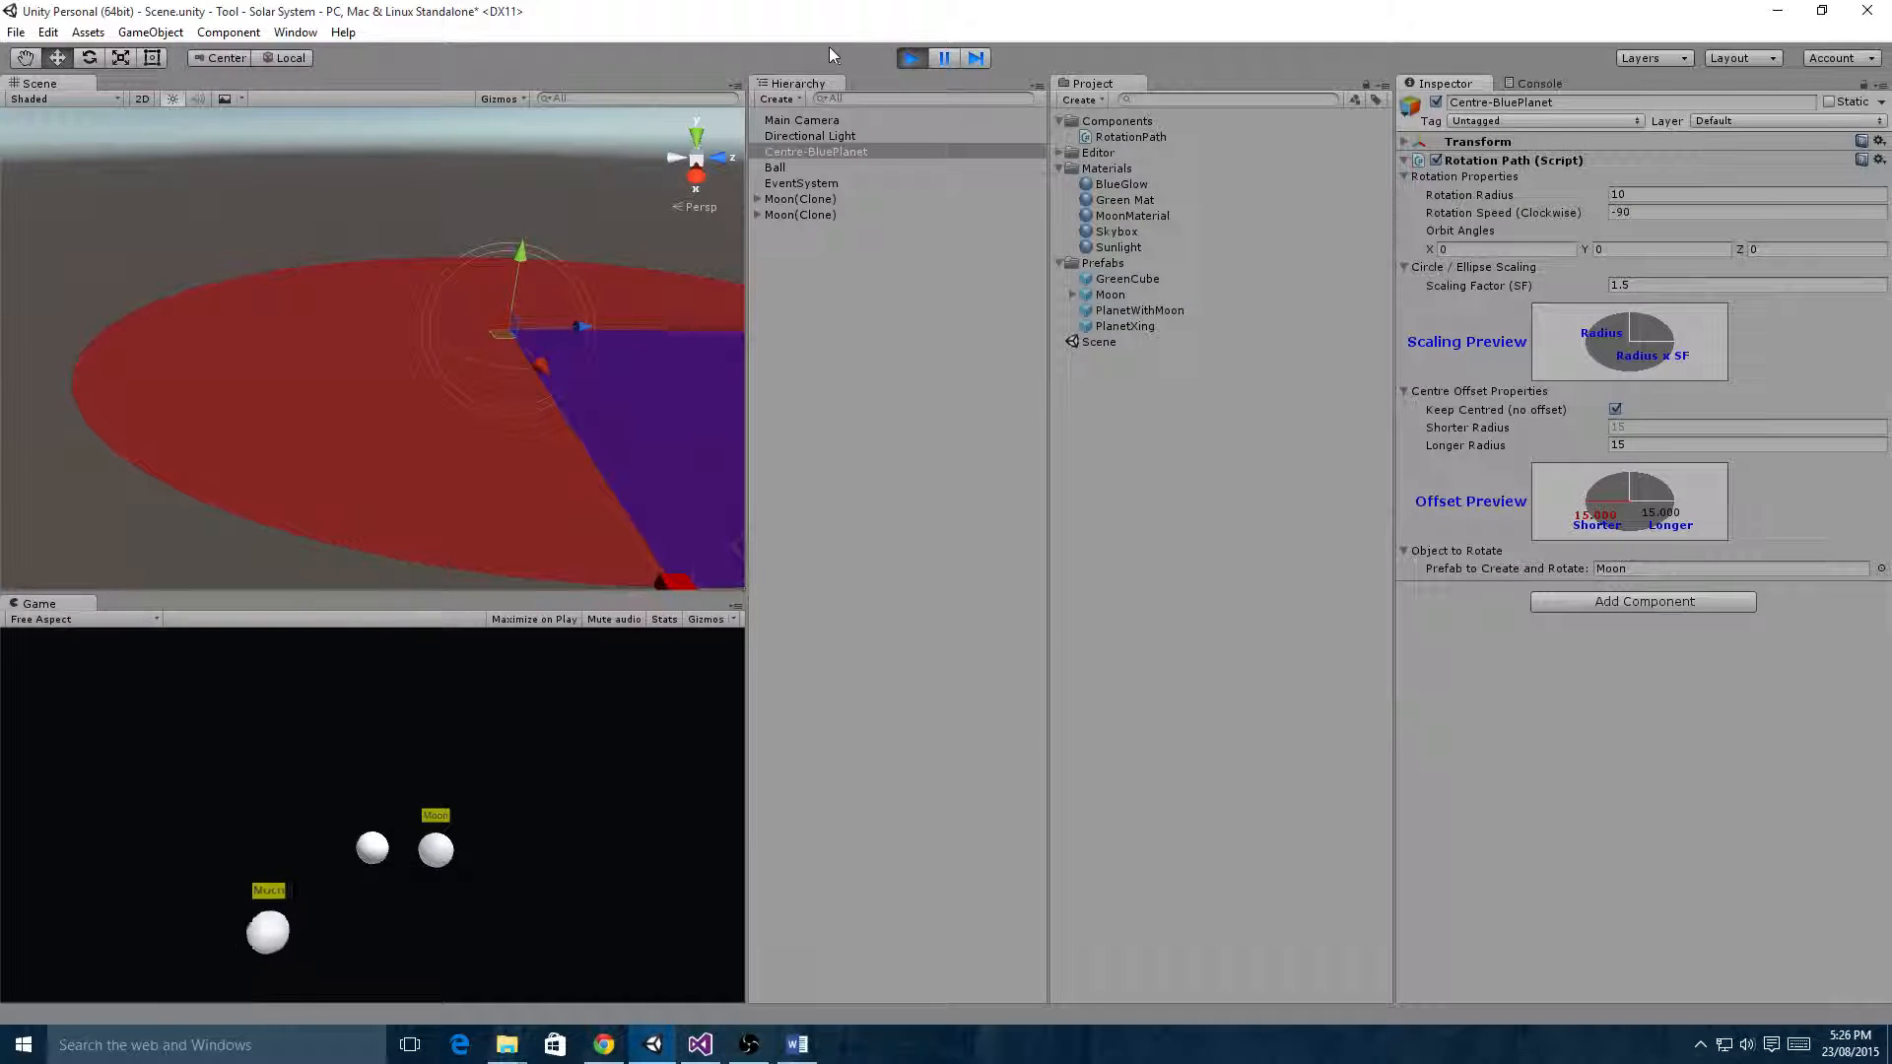
pyautogui.click(912, 57)
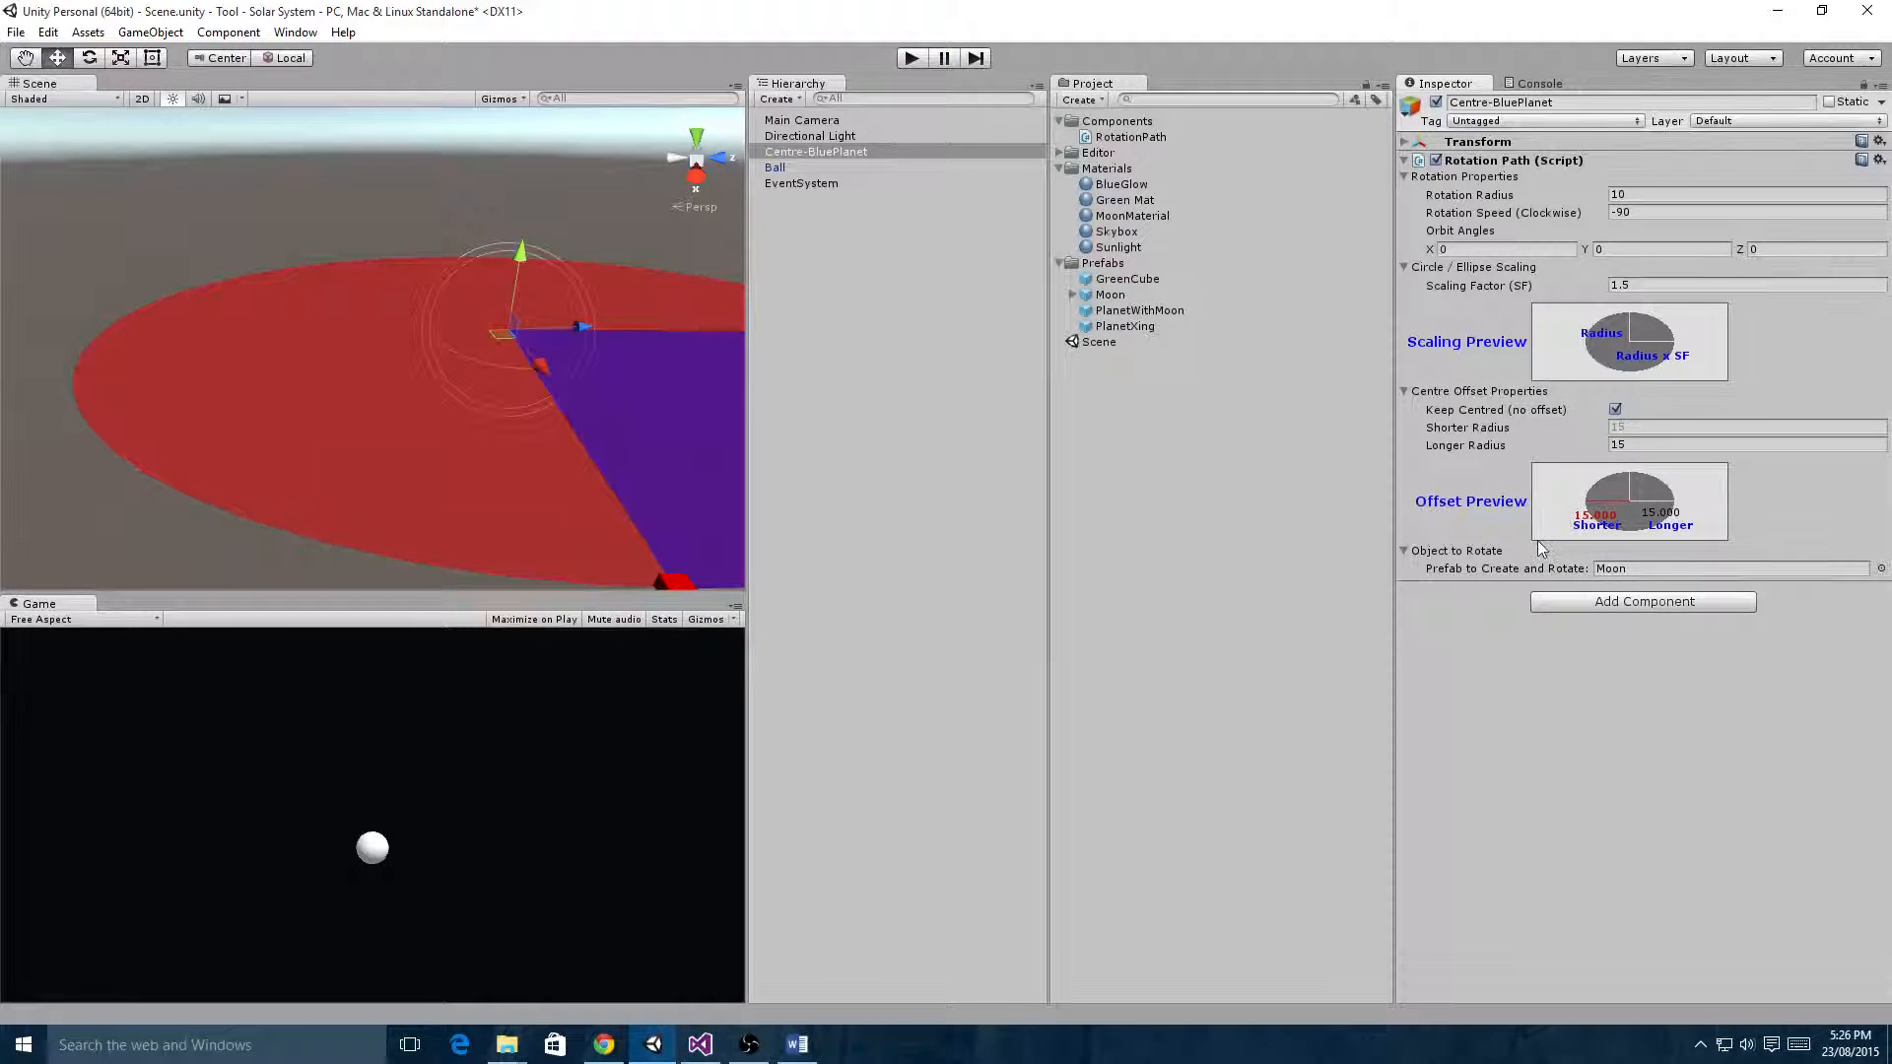
pyautogui.click(1891, 591)
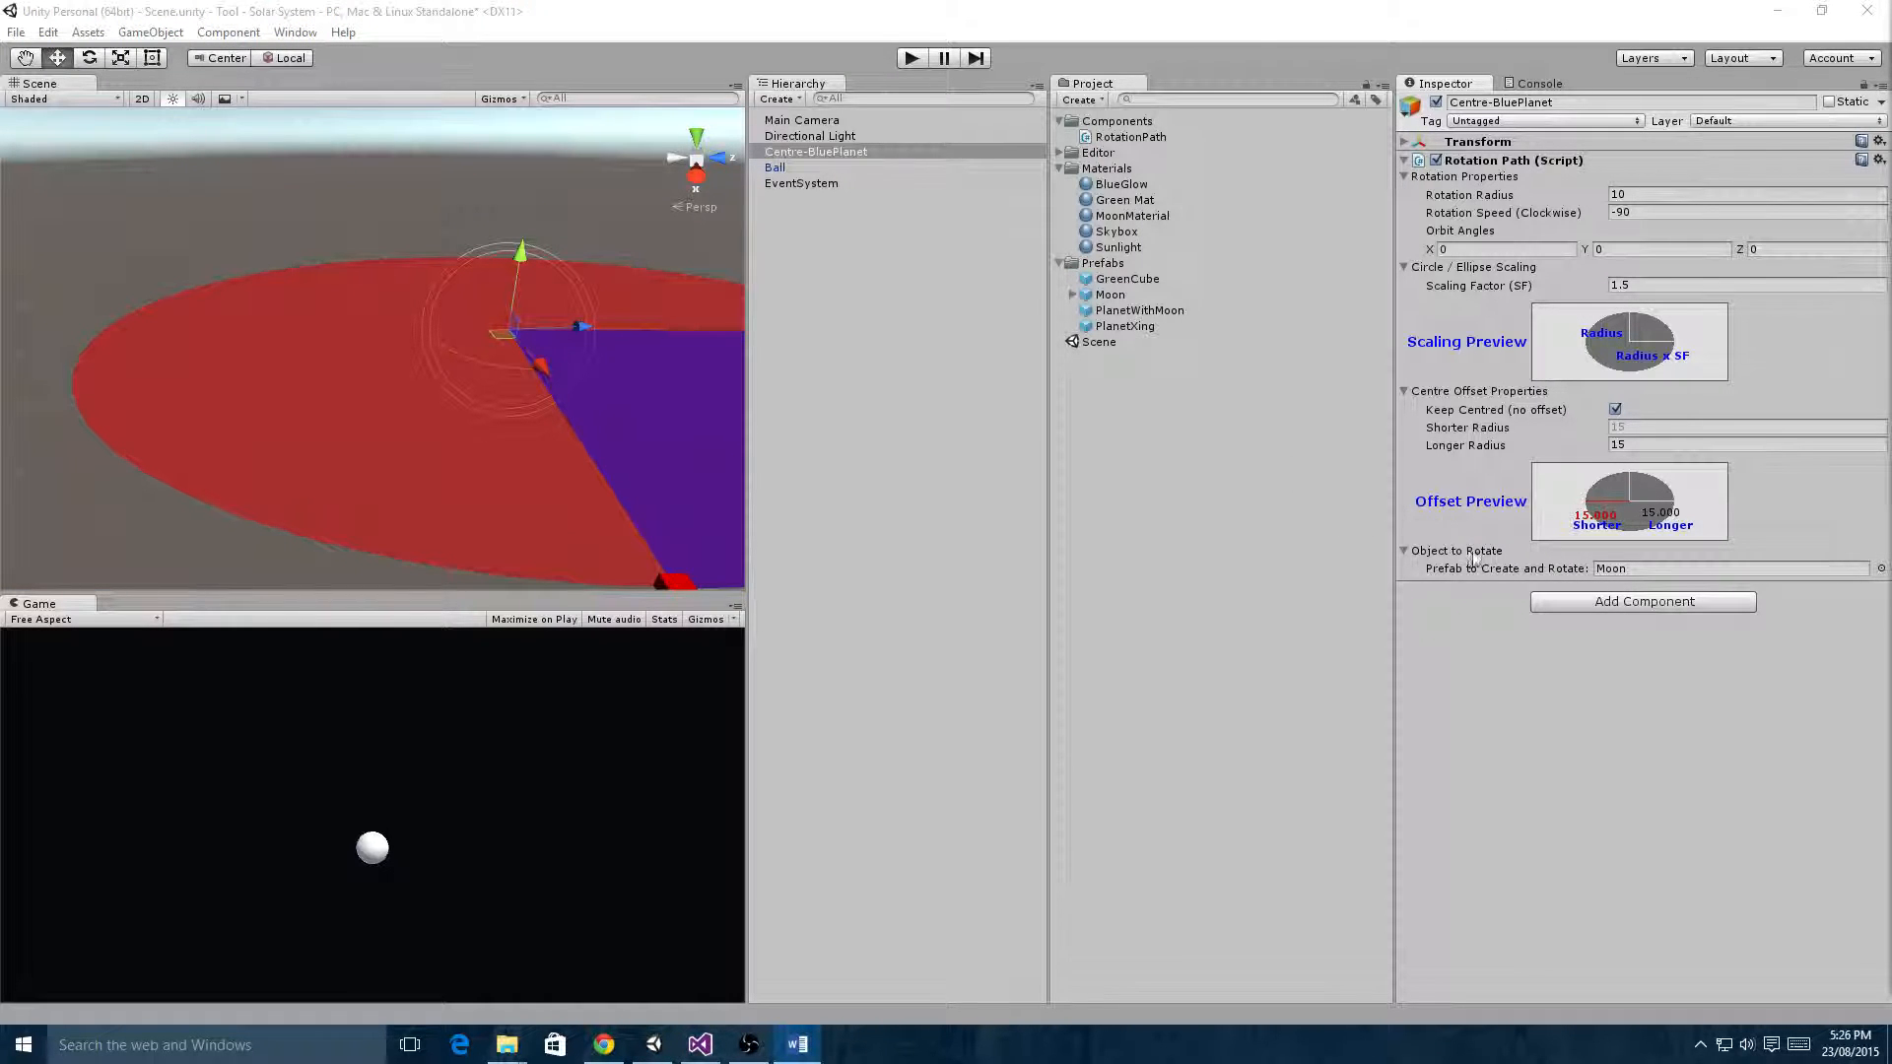
# - Create an empty prefab named Sphere in the Prefabs folder and compare it with the PlanetXing prefab
pyautogui.click(1092, 264)
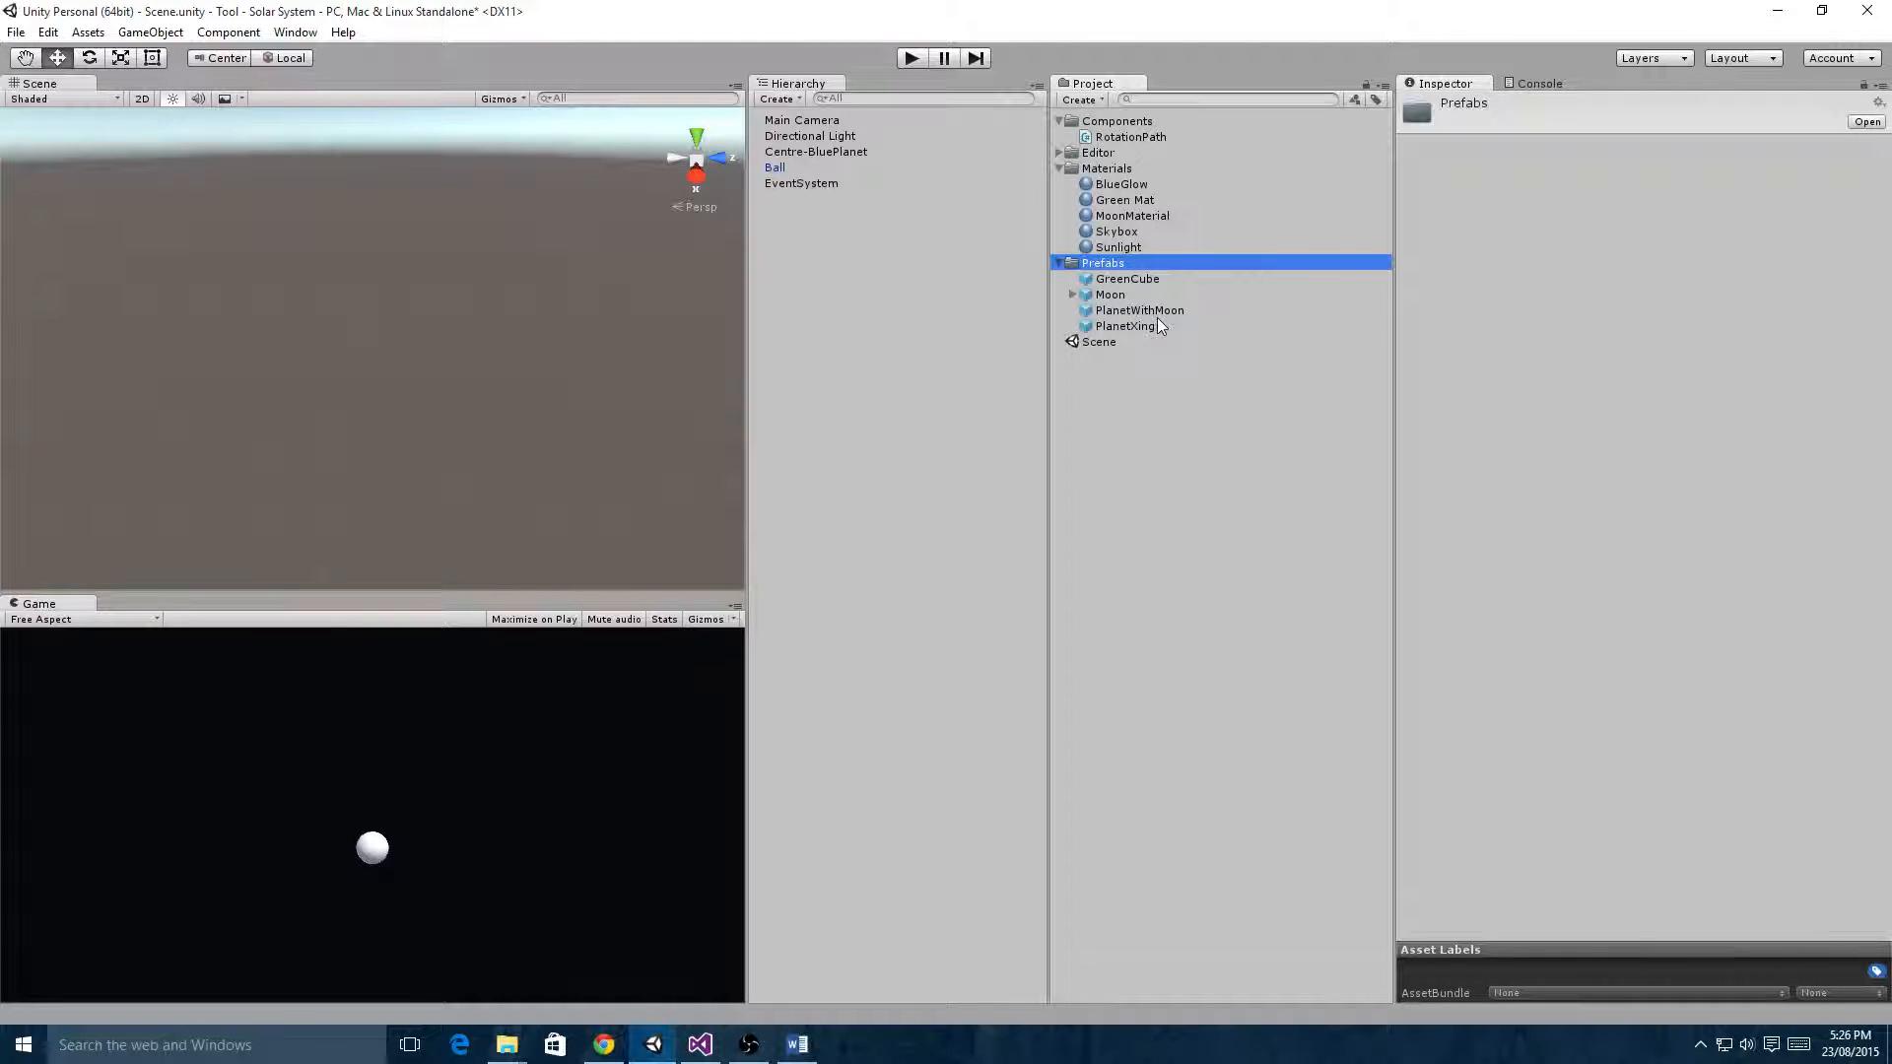
pyautogui.click(1081, 99)
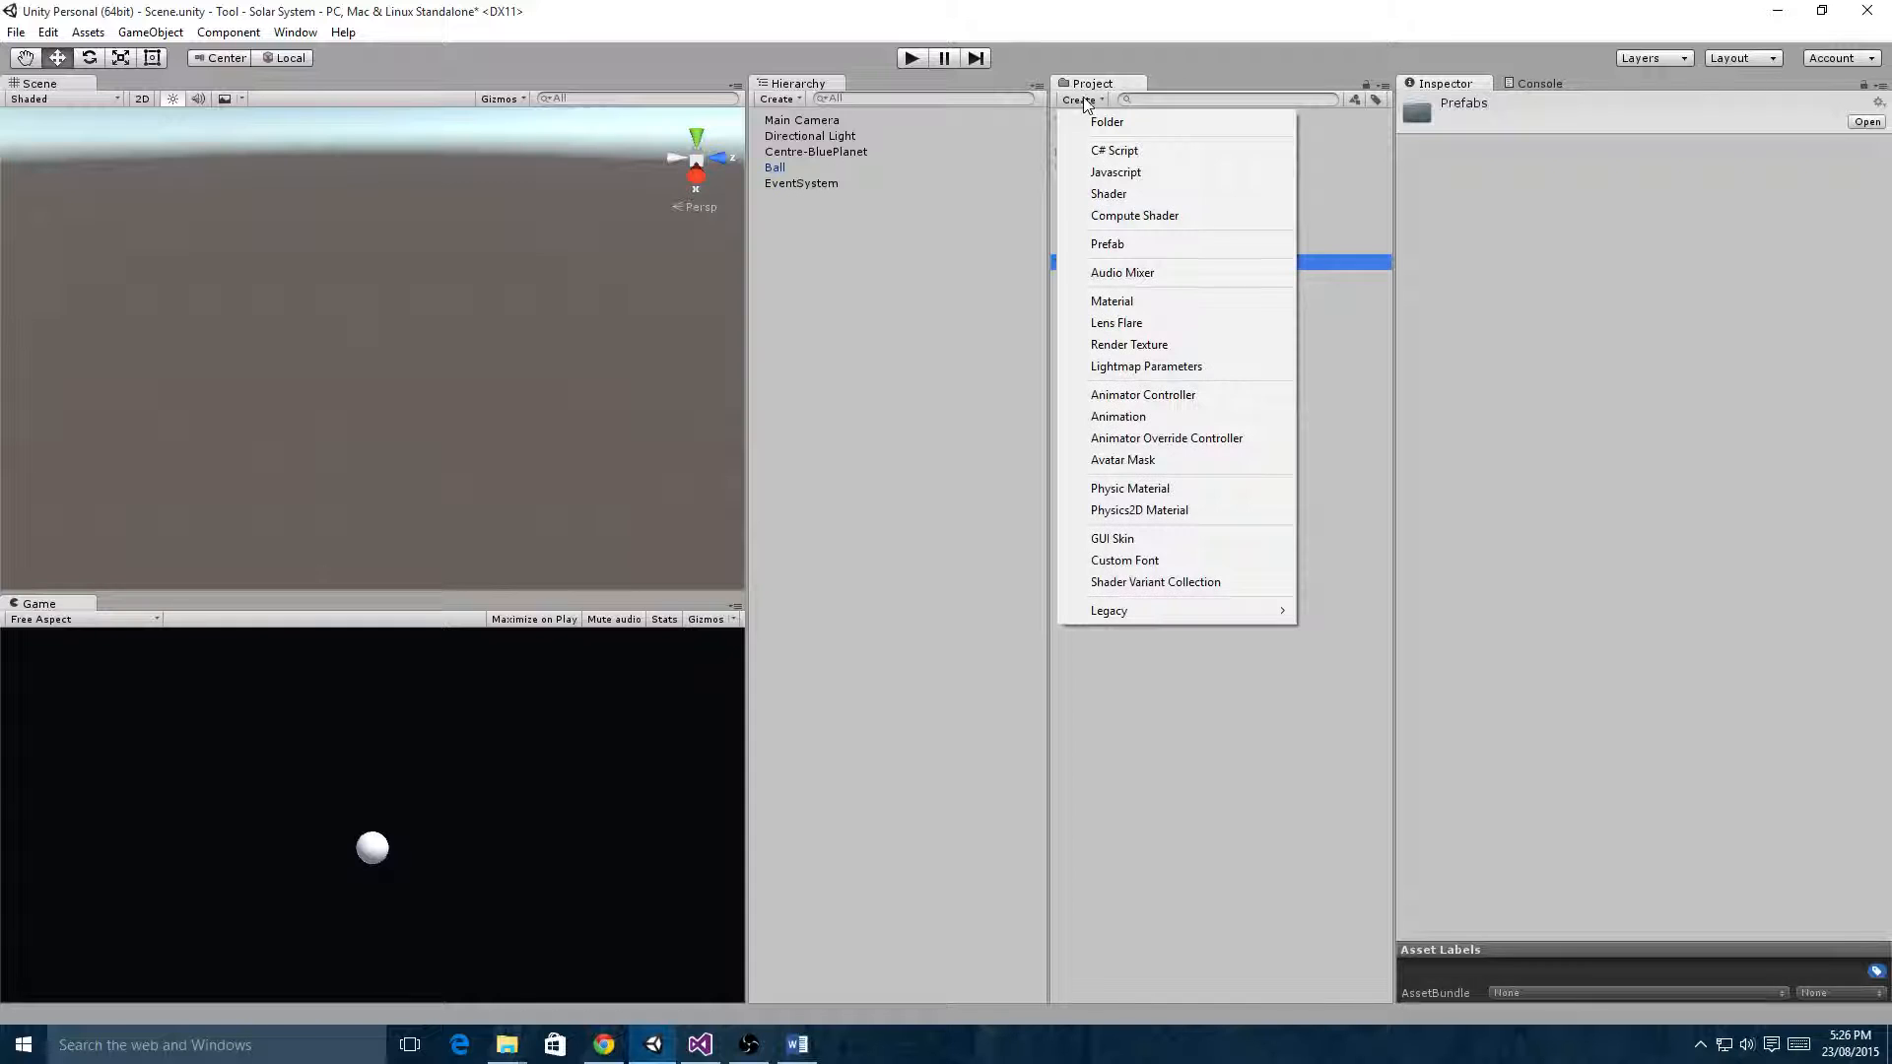
pyautogui.click(1116, 247)
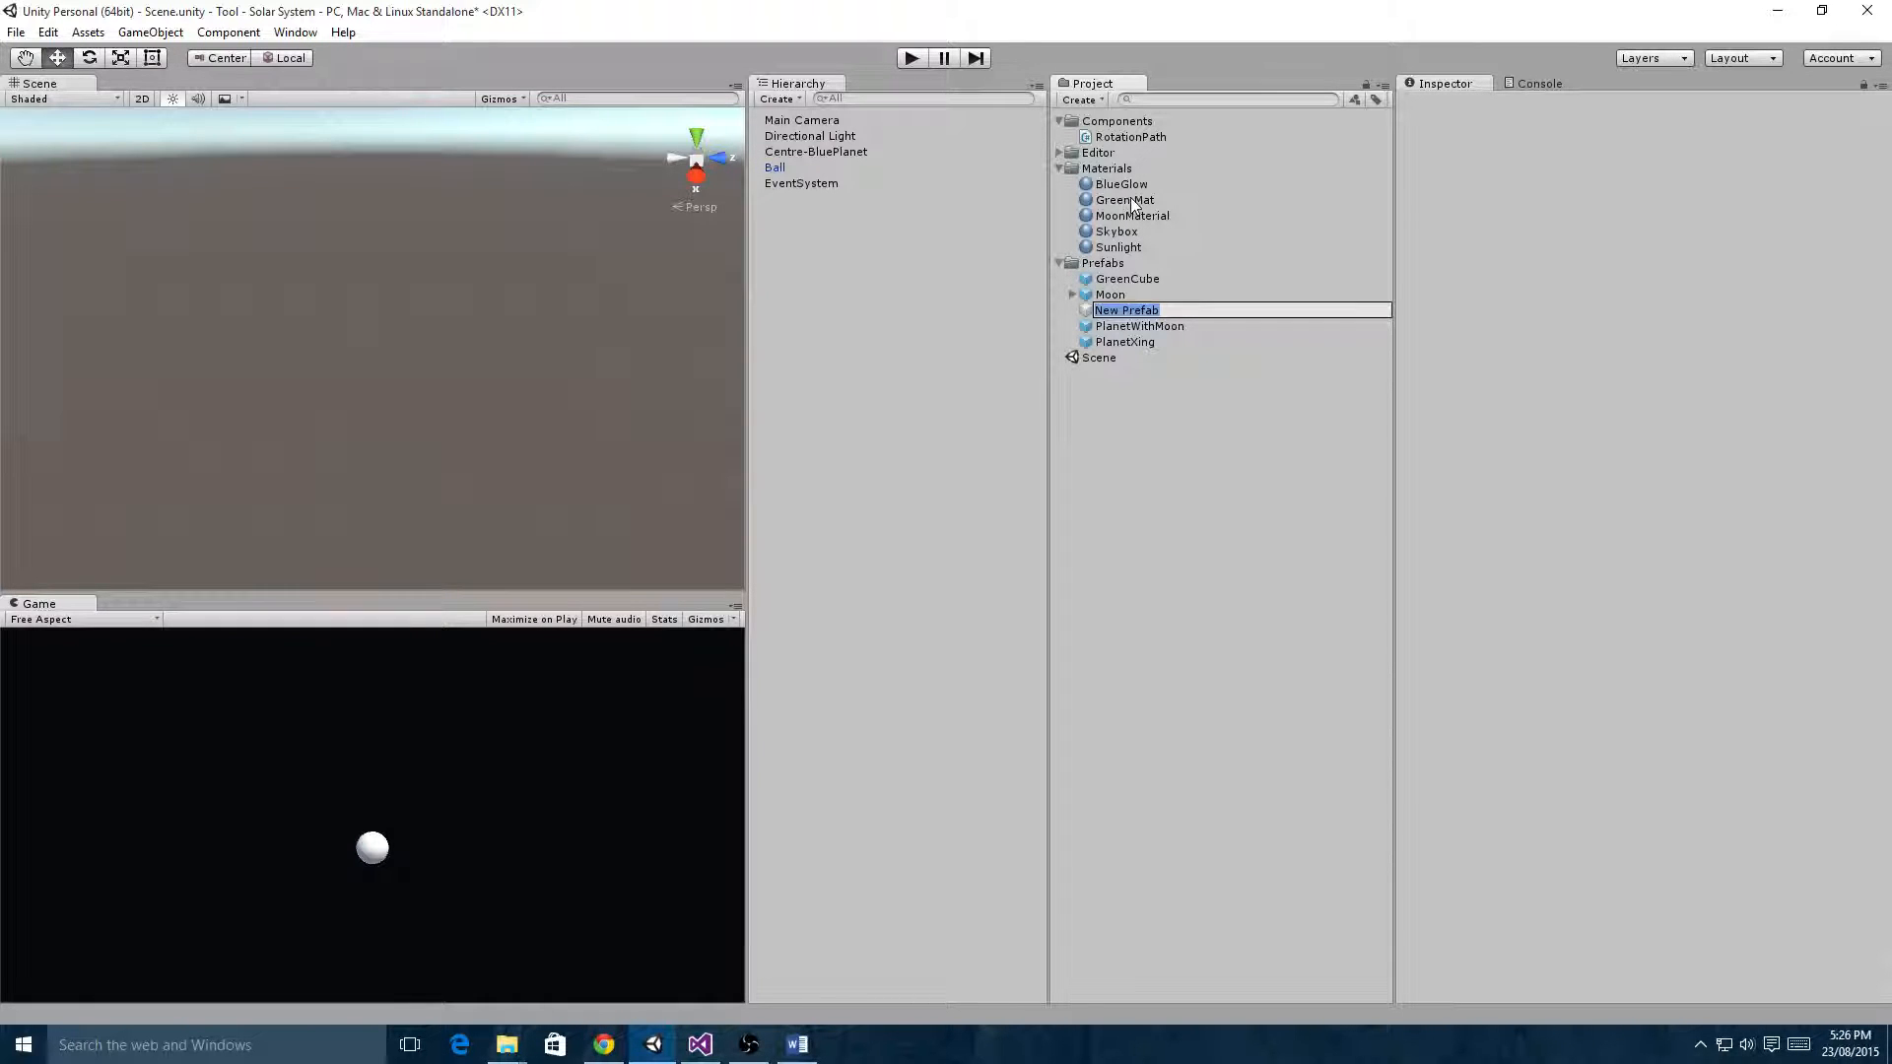
pyautogui.write('Sphere')
pyautogui.press('Return')
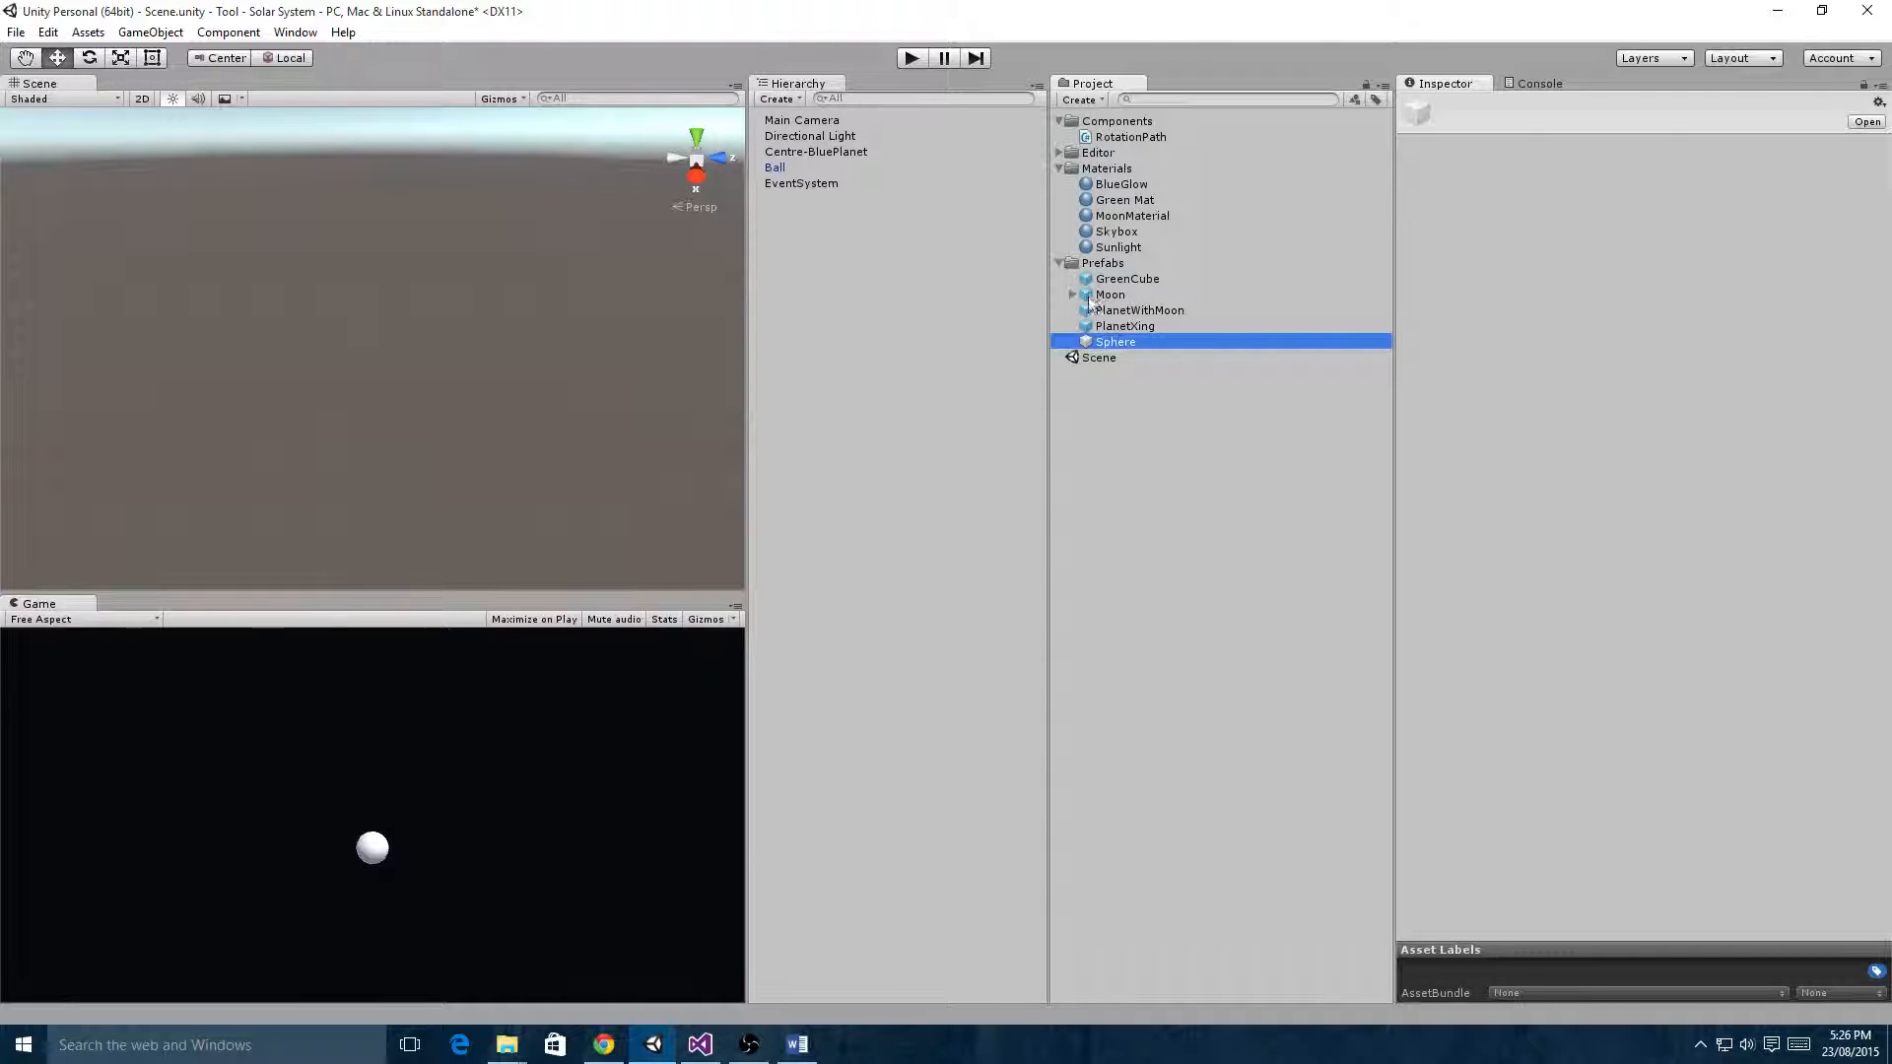
pyautogui.click(1125, 326)
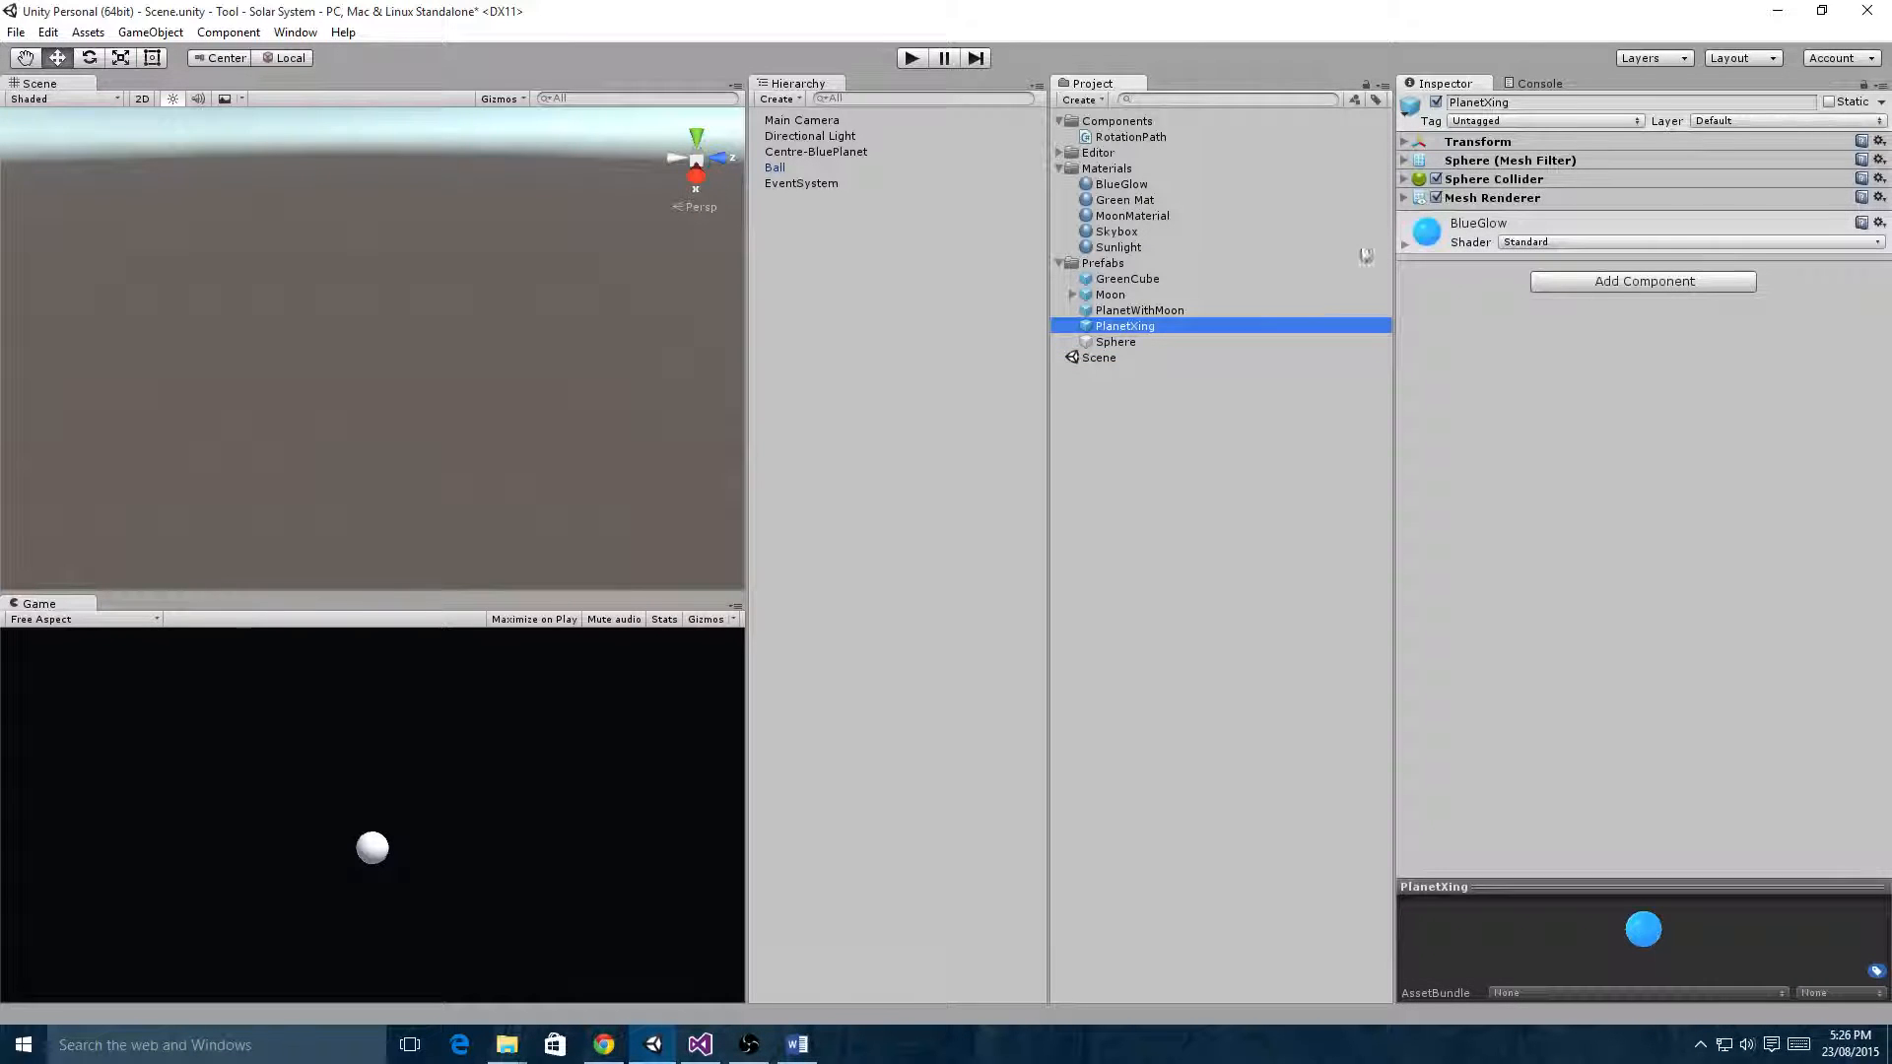
pyautogui.click(1115, 342)
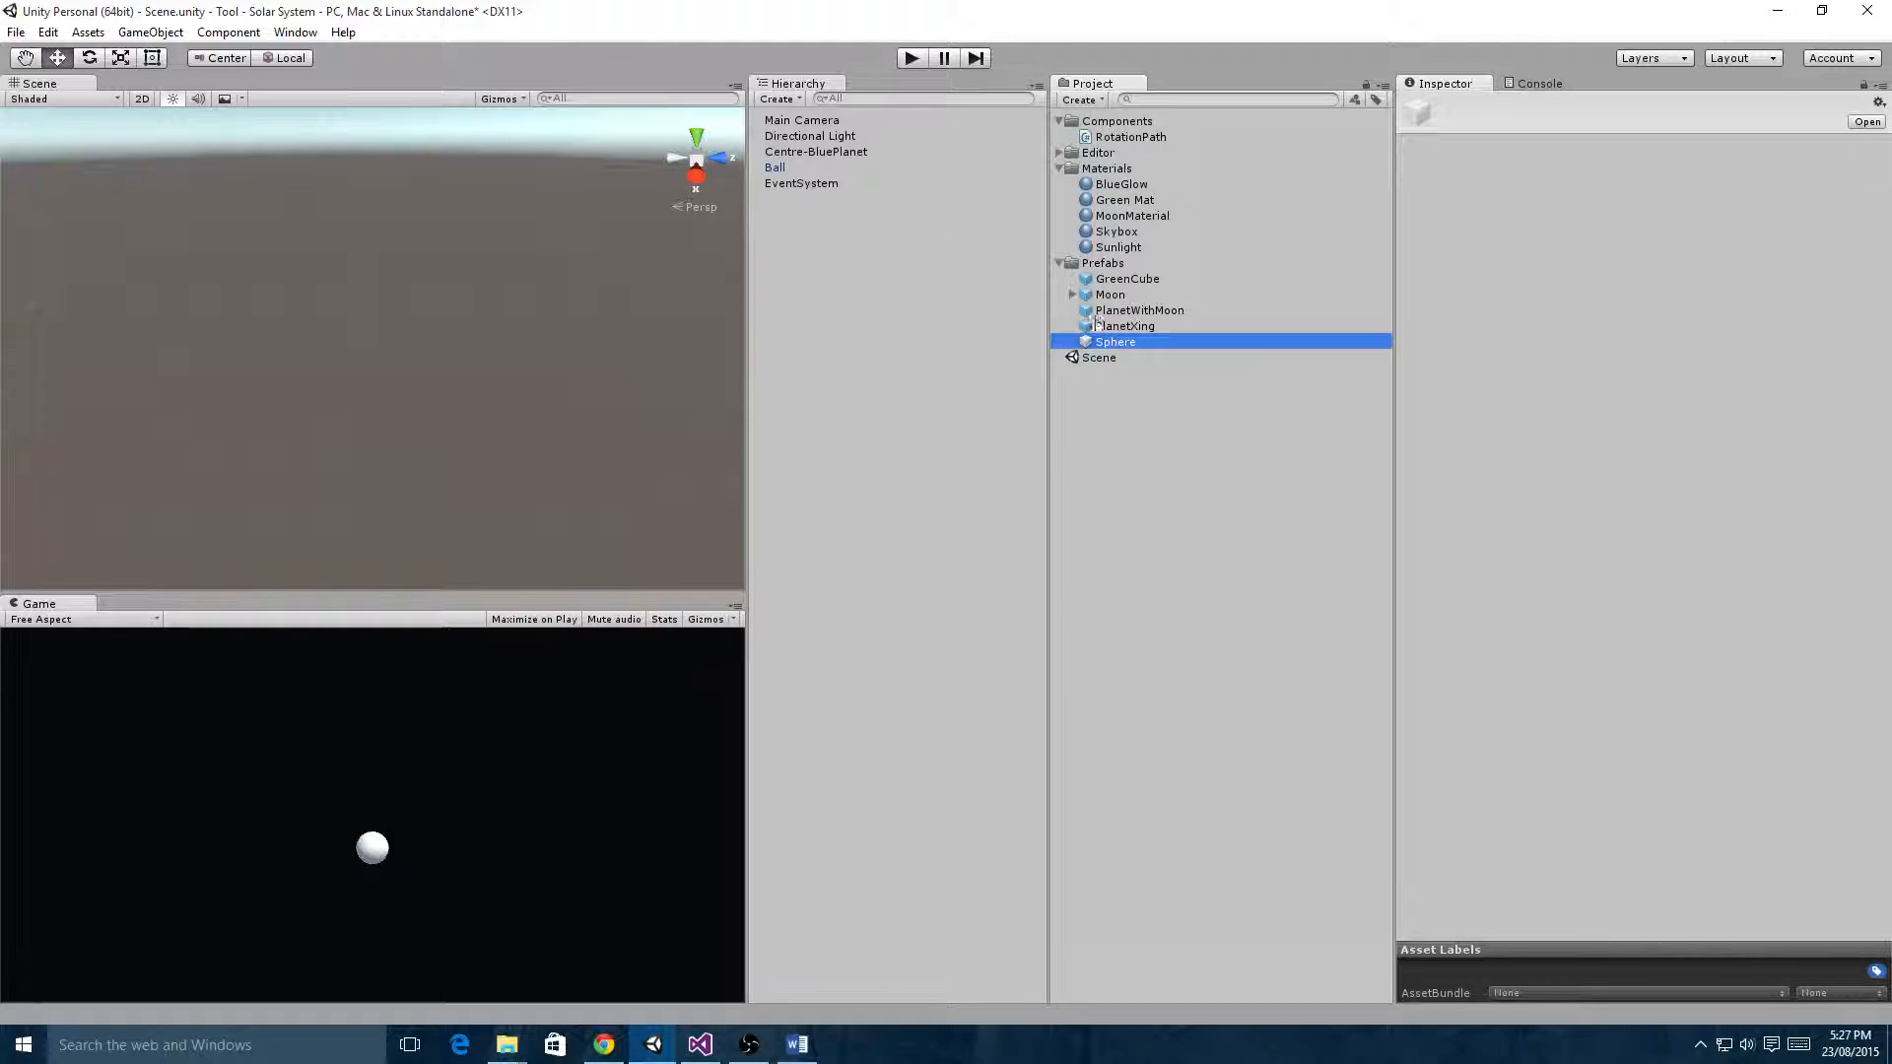
# - Add a 3D Sphere object to the scene hierarchy
pyautogui.rightClick(808, 238)
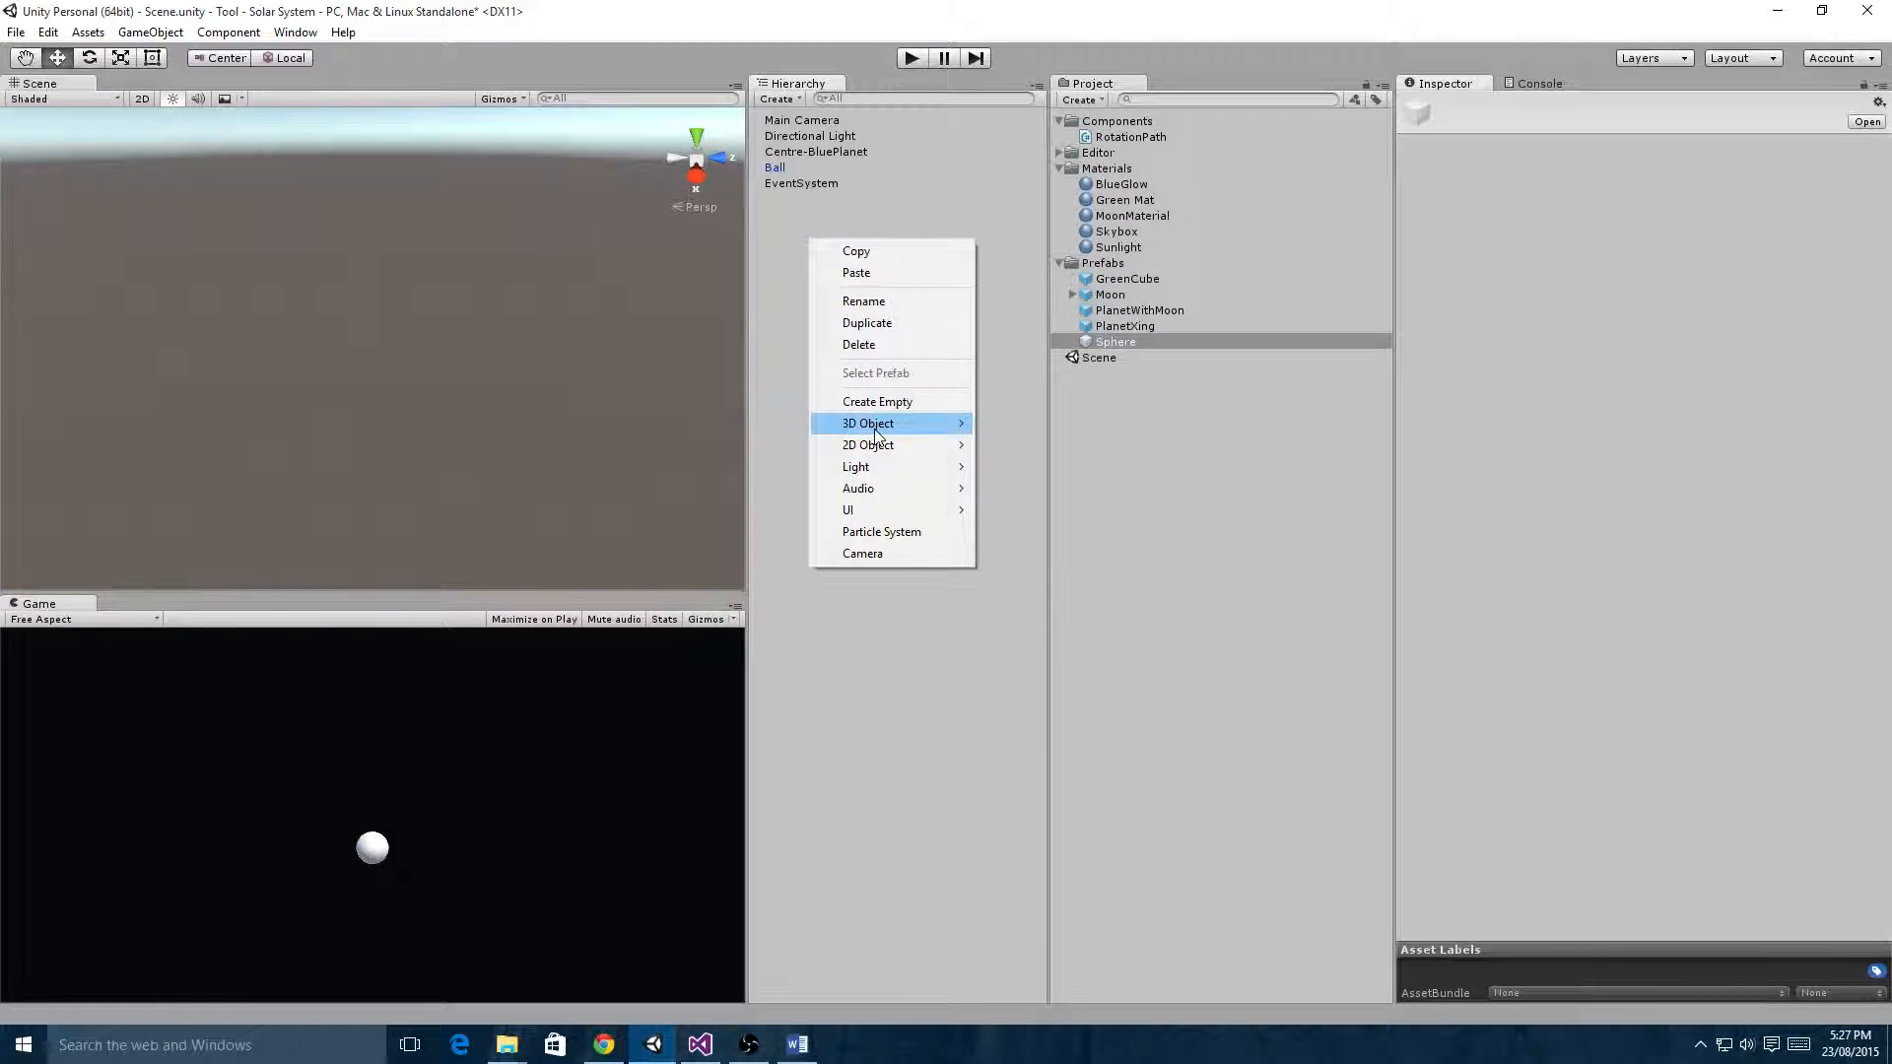
pyautogui.moveTo(876, 430)
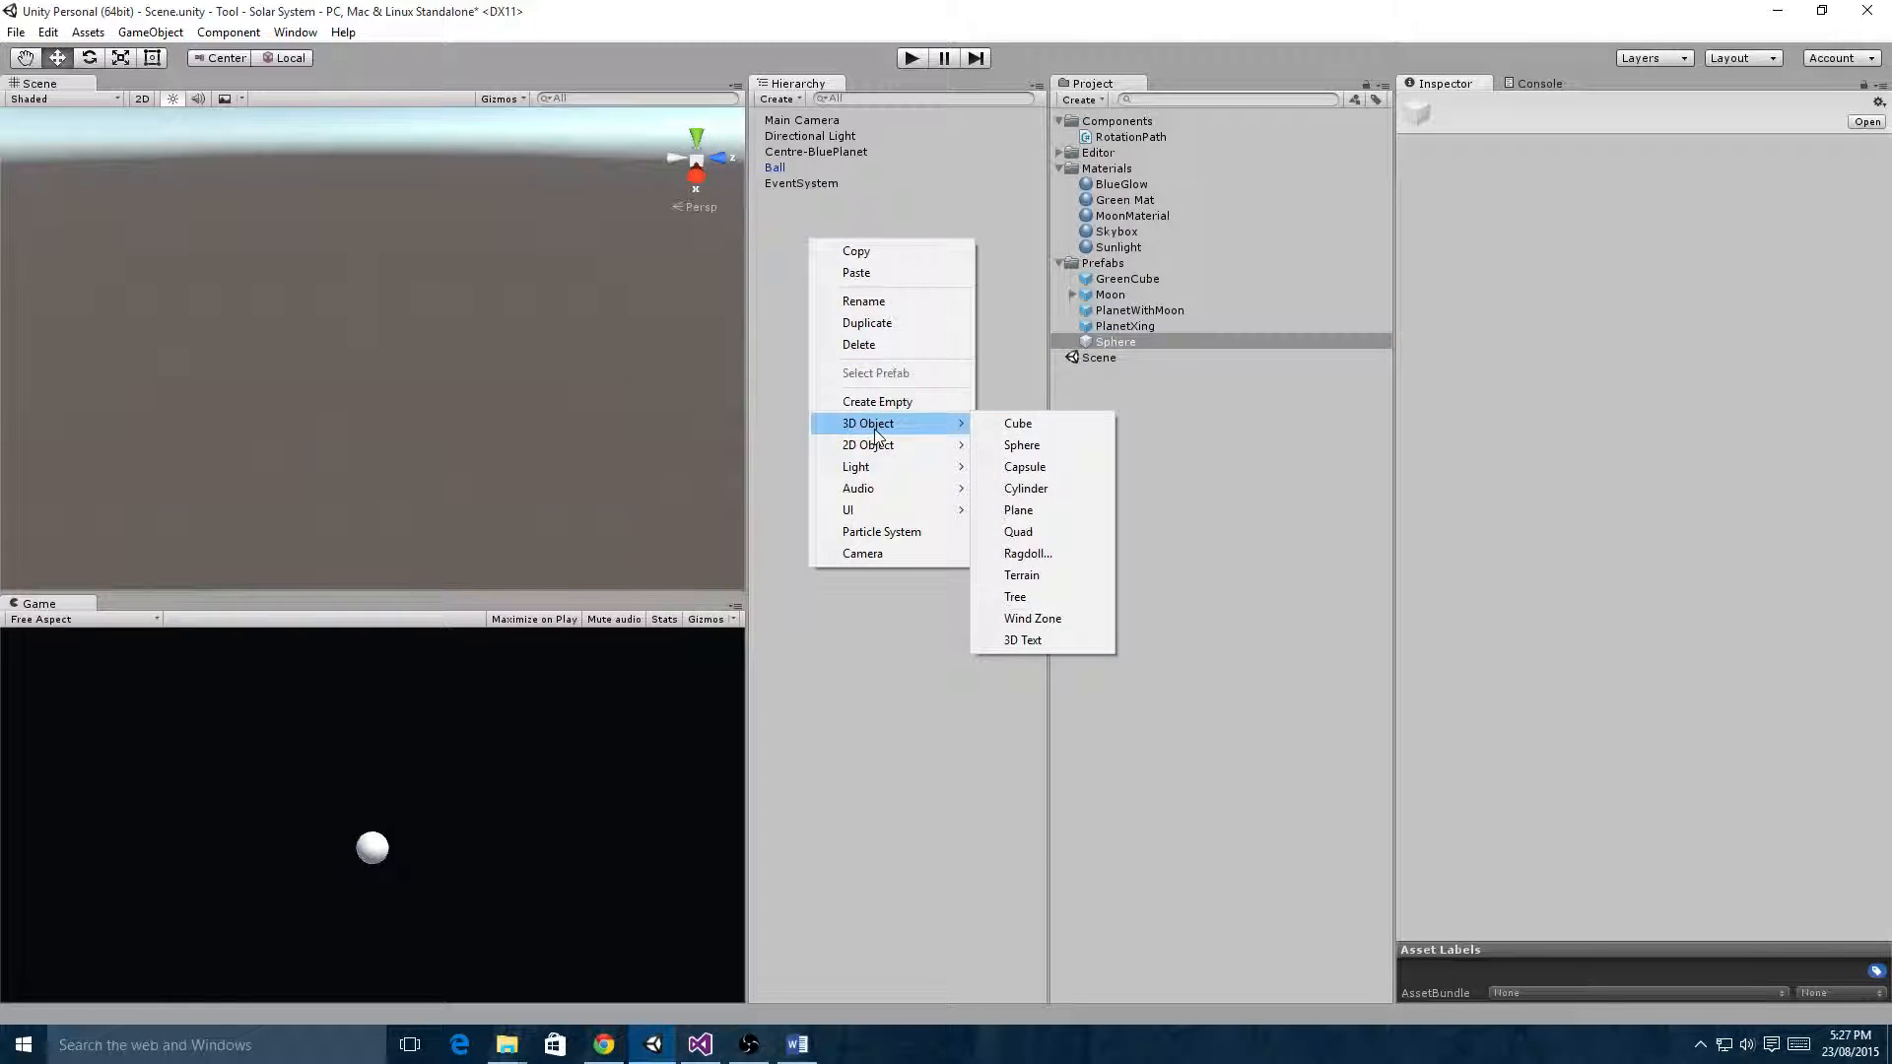
pyautogui.click(1023, 445)
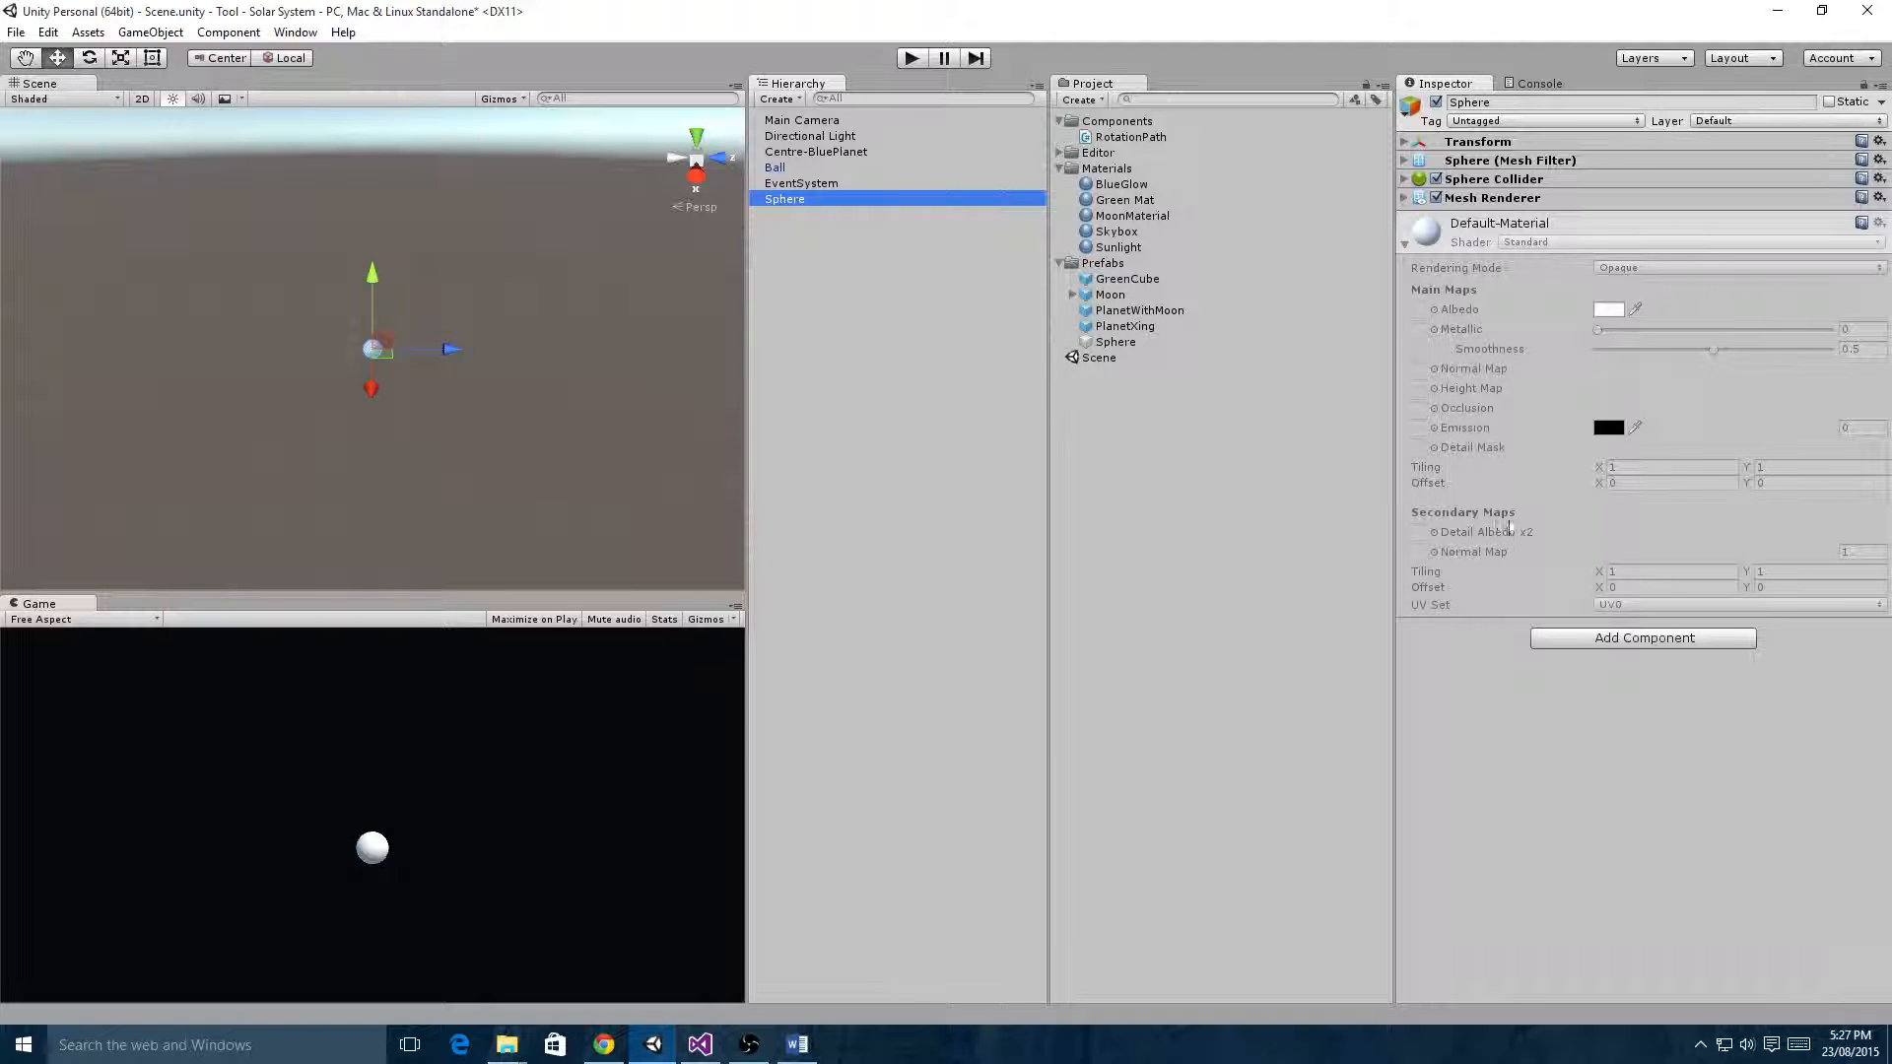
# - Apply the Green Mat material to the Sphere in the scene and look at it up close
pyautogui.click(1112, 202)
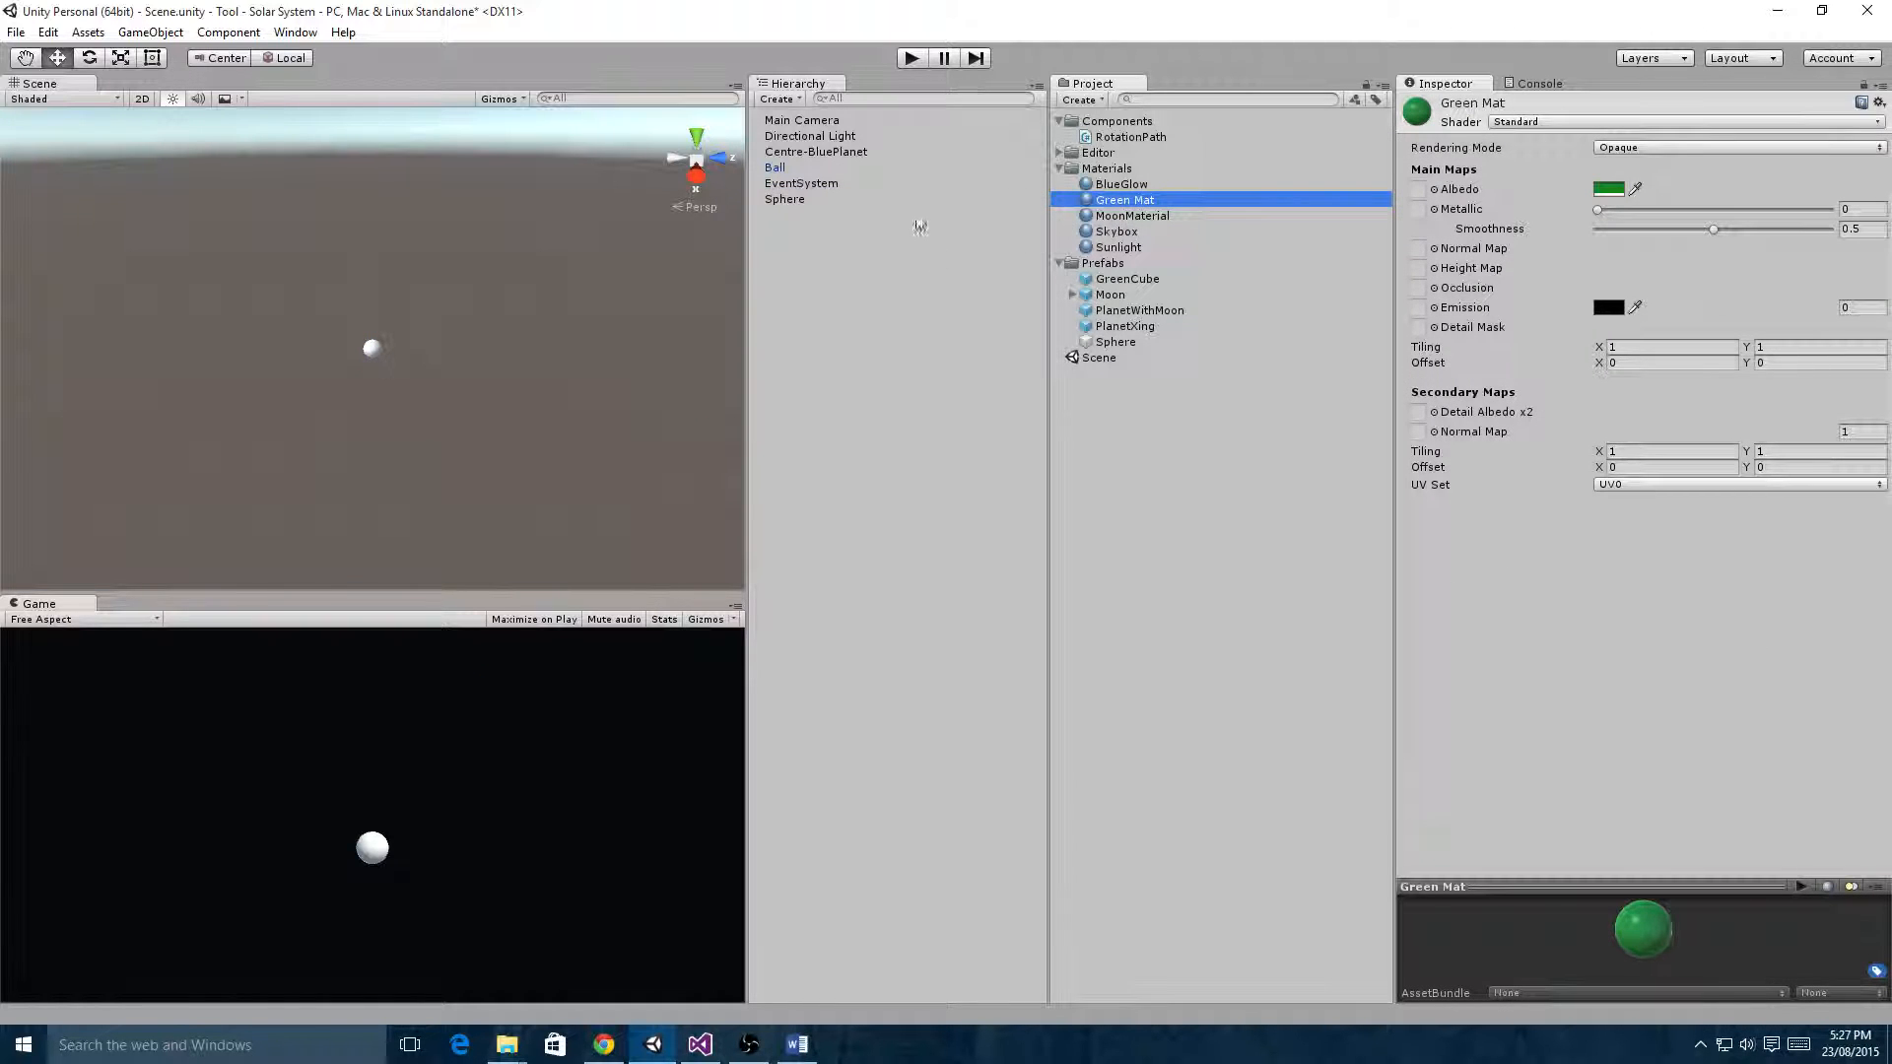
pyautogui.click(842, 200)
pyautogui.moveTo(1124, 201); pyautogui.dragTo(1521, 732)
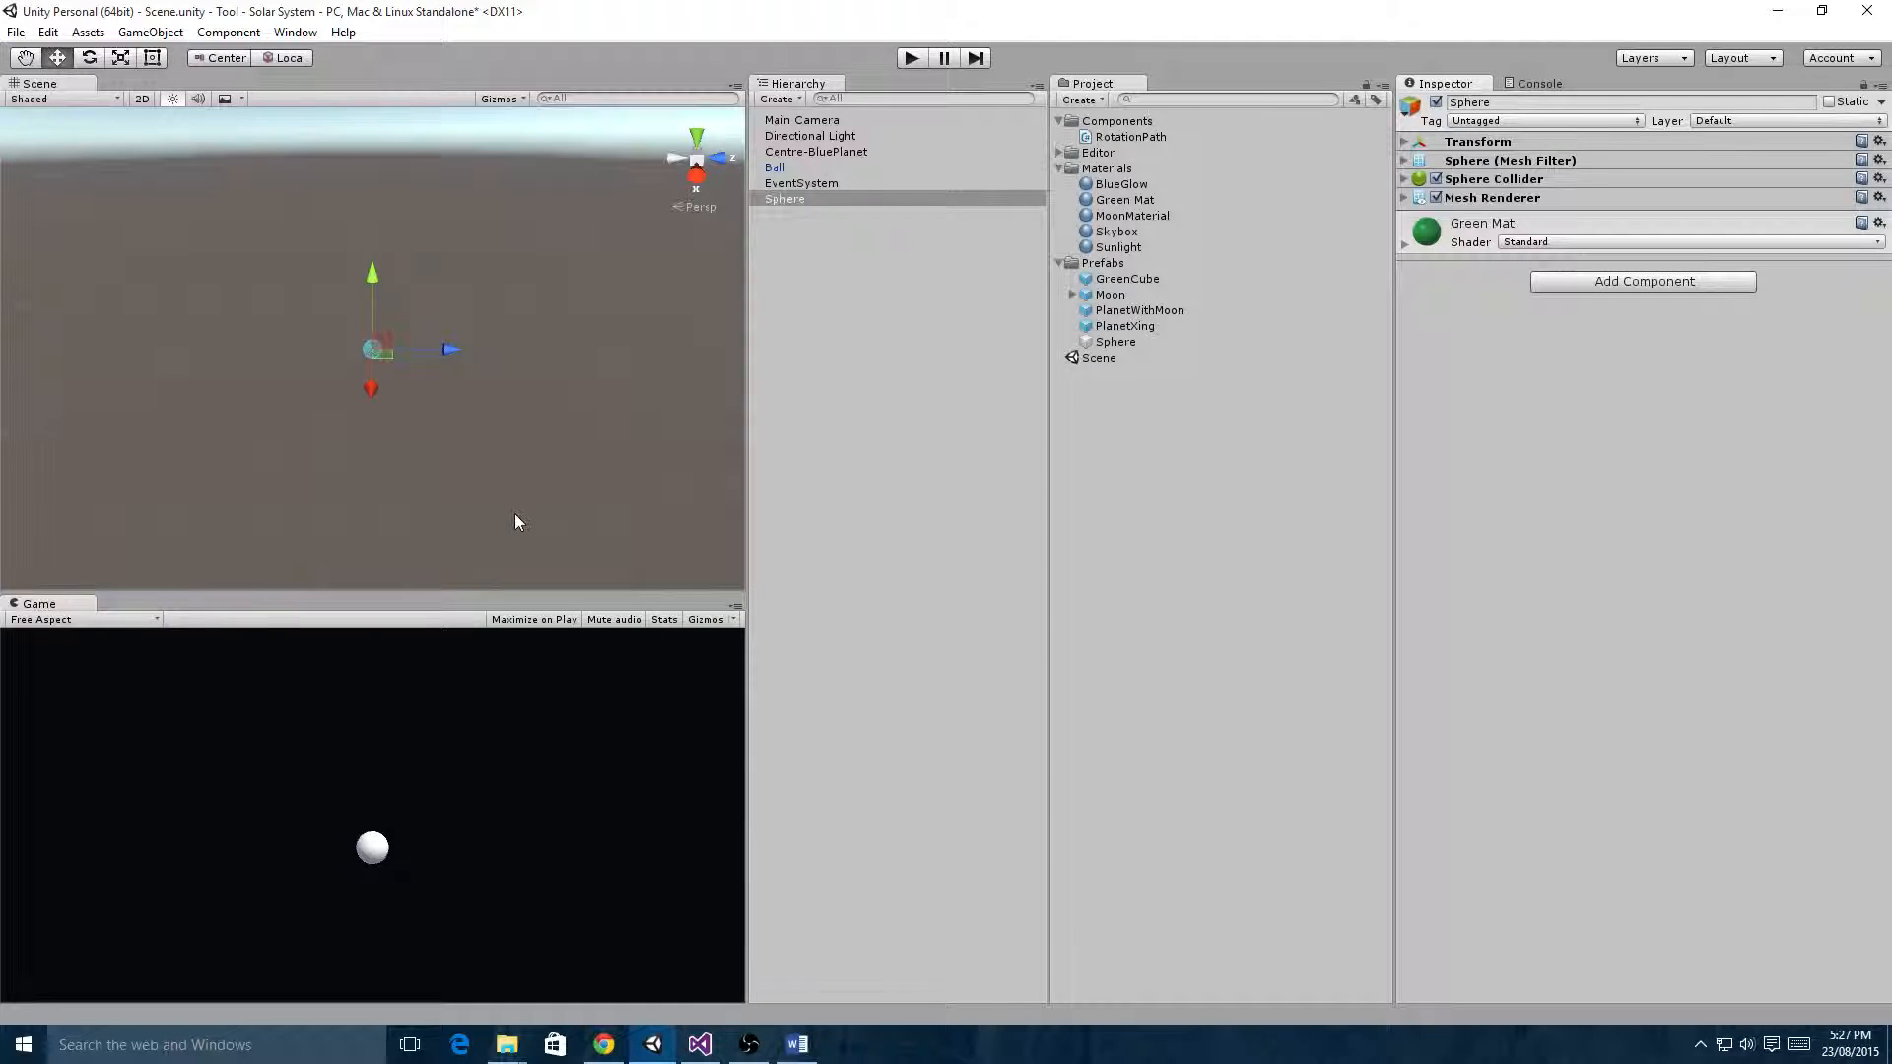
pyautogui.click(785, 200)
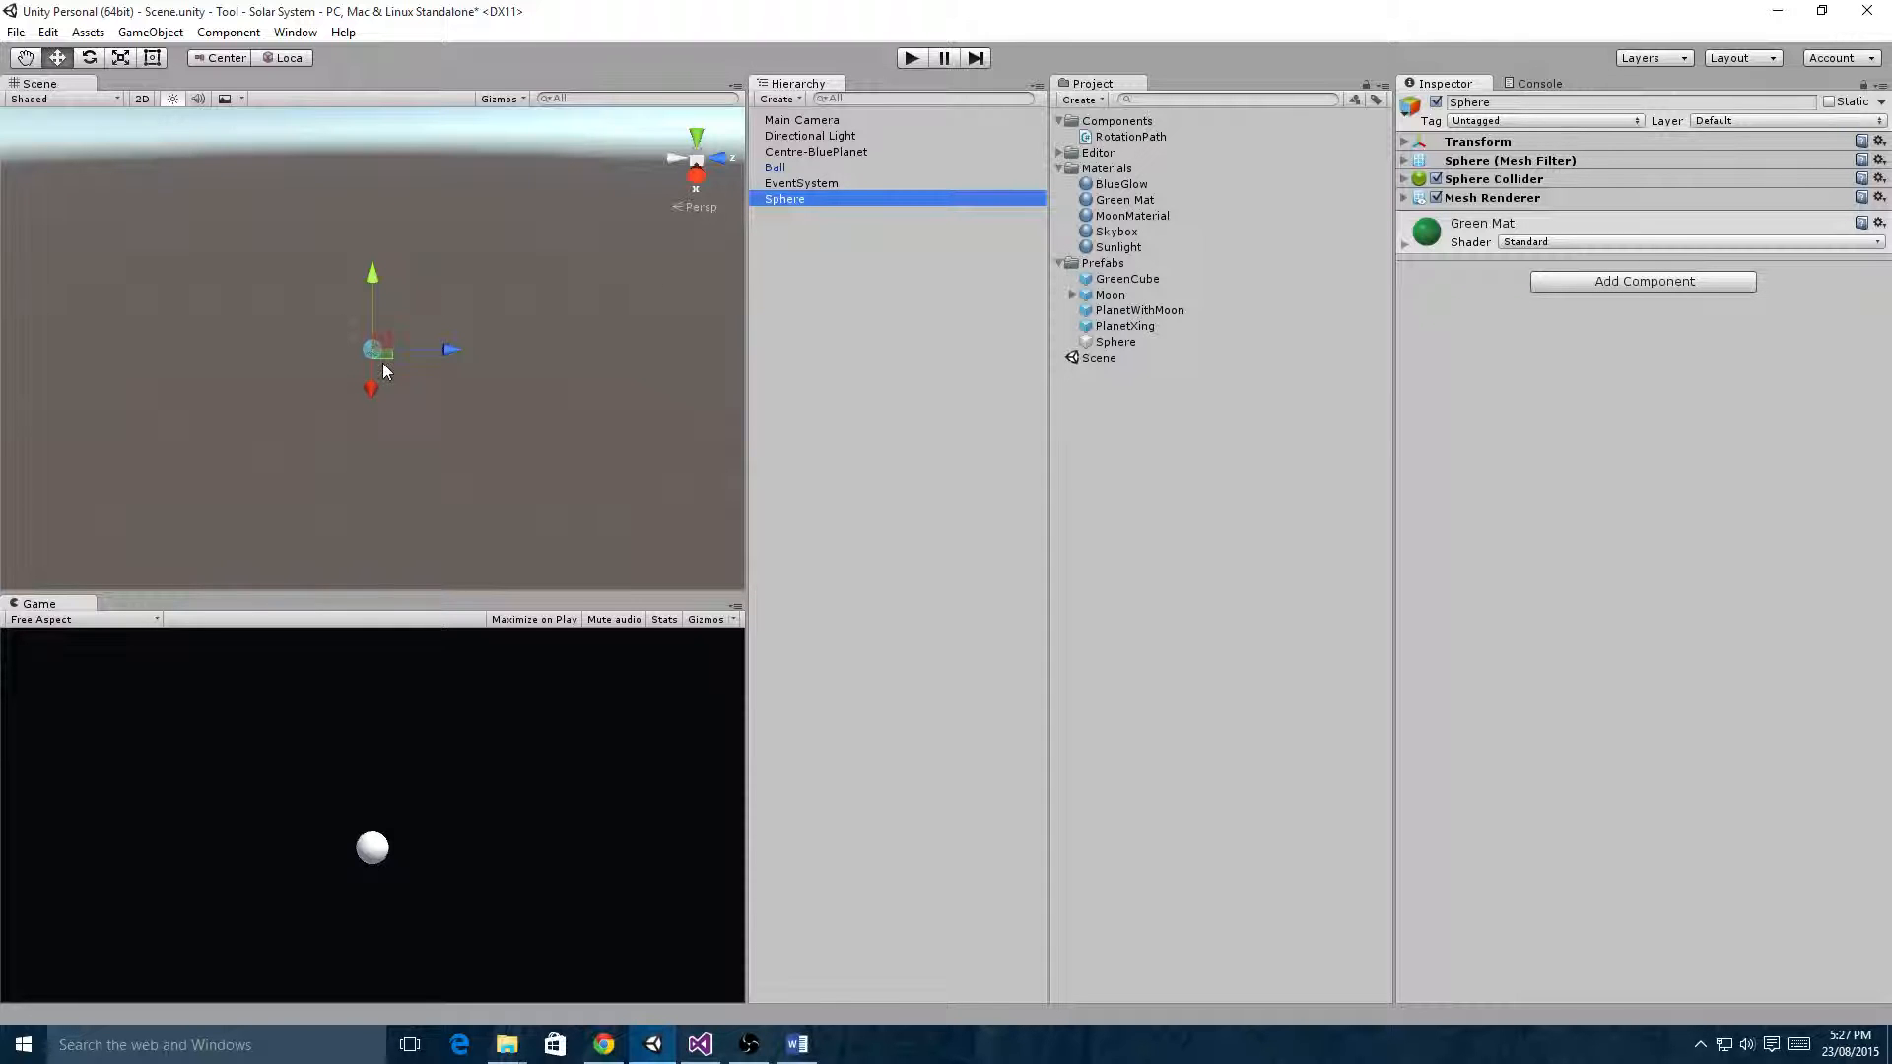
pyautogui.press('f')
pyautogui.scroll(5, 390, 384)
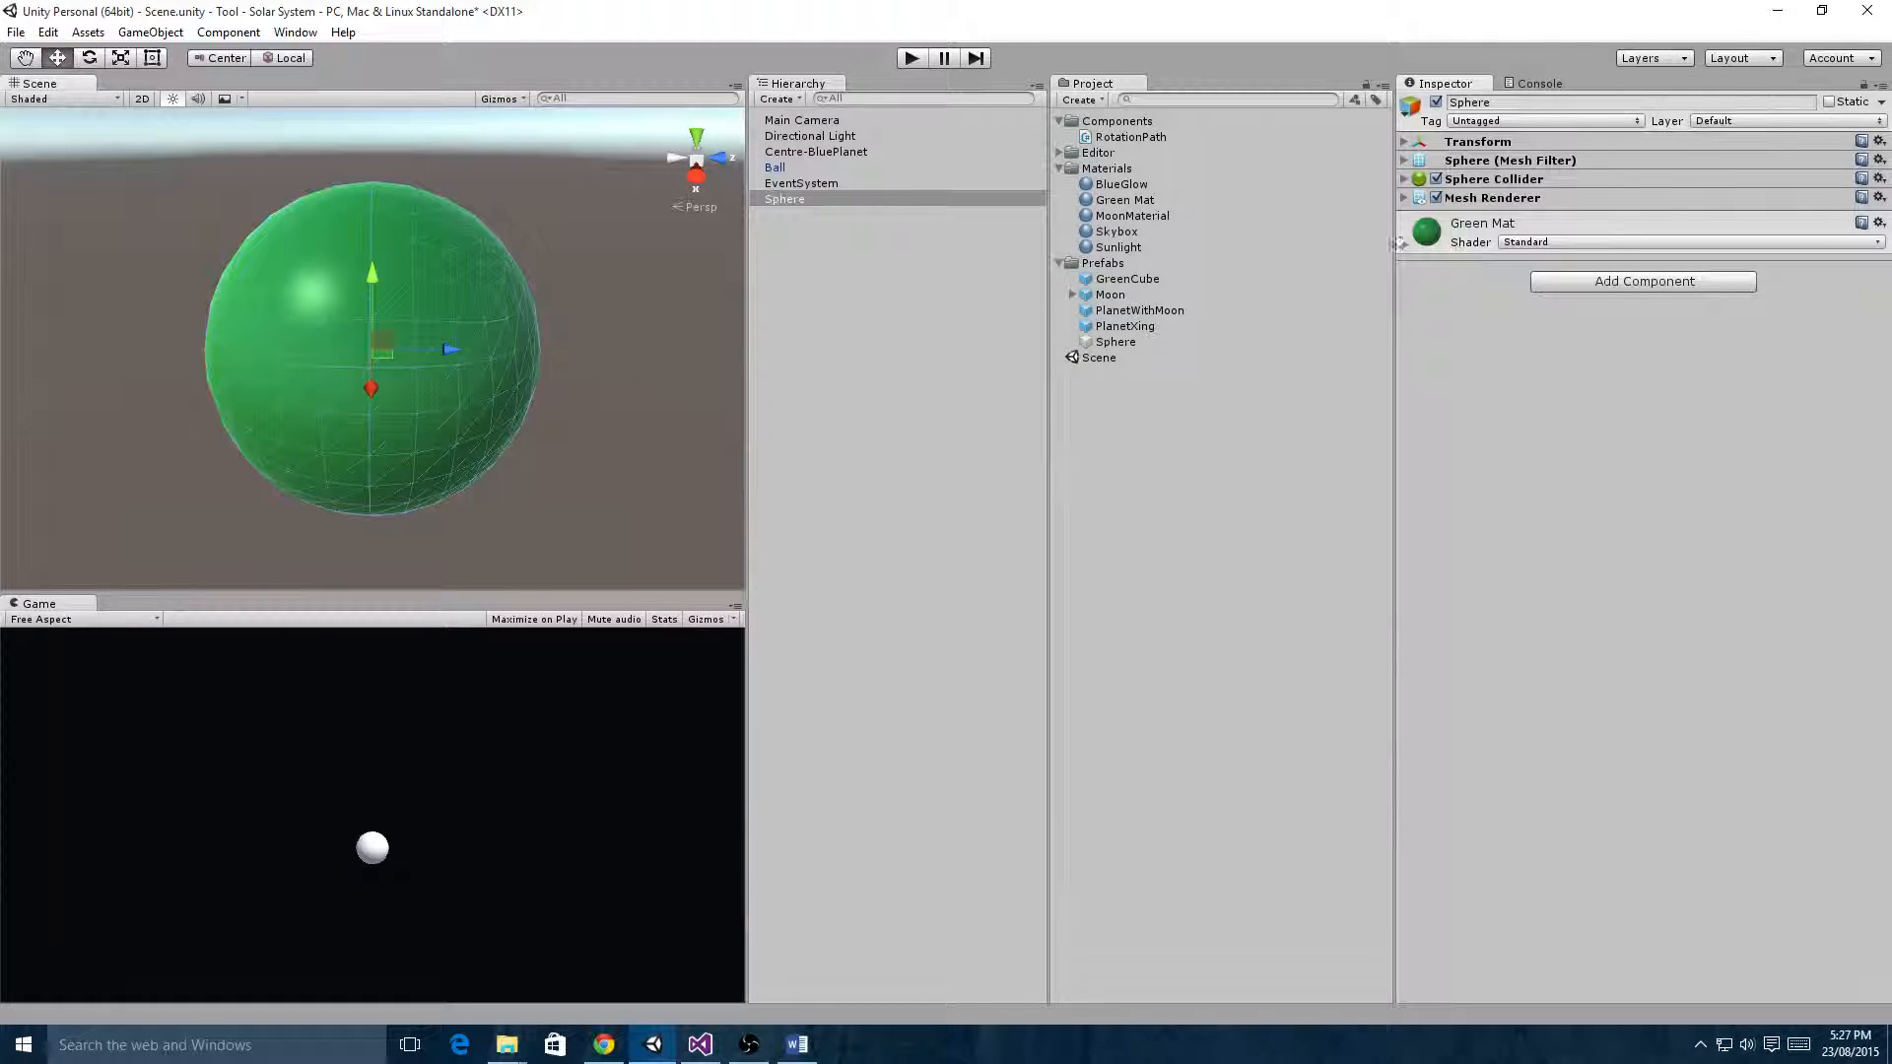
# - Store the green scene sphere in the Sphere prefab and delete the sphere from the scene hierarchy
pyautogui.moveTo(765, 209); pyautogui.dragTo(1110, 340)
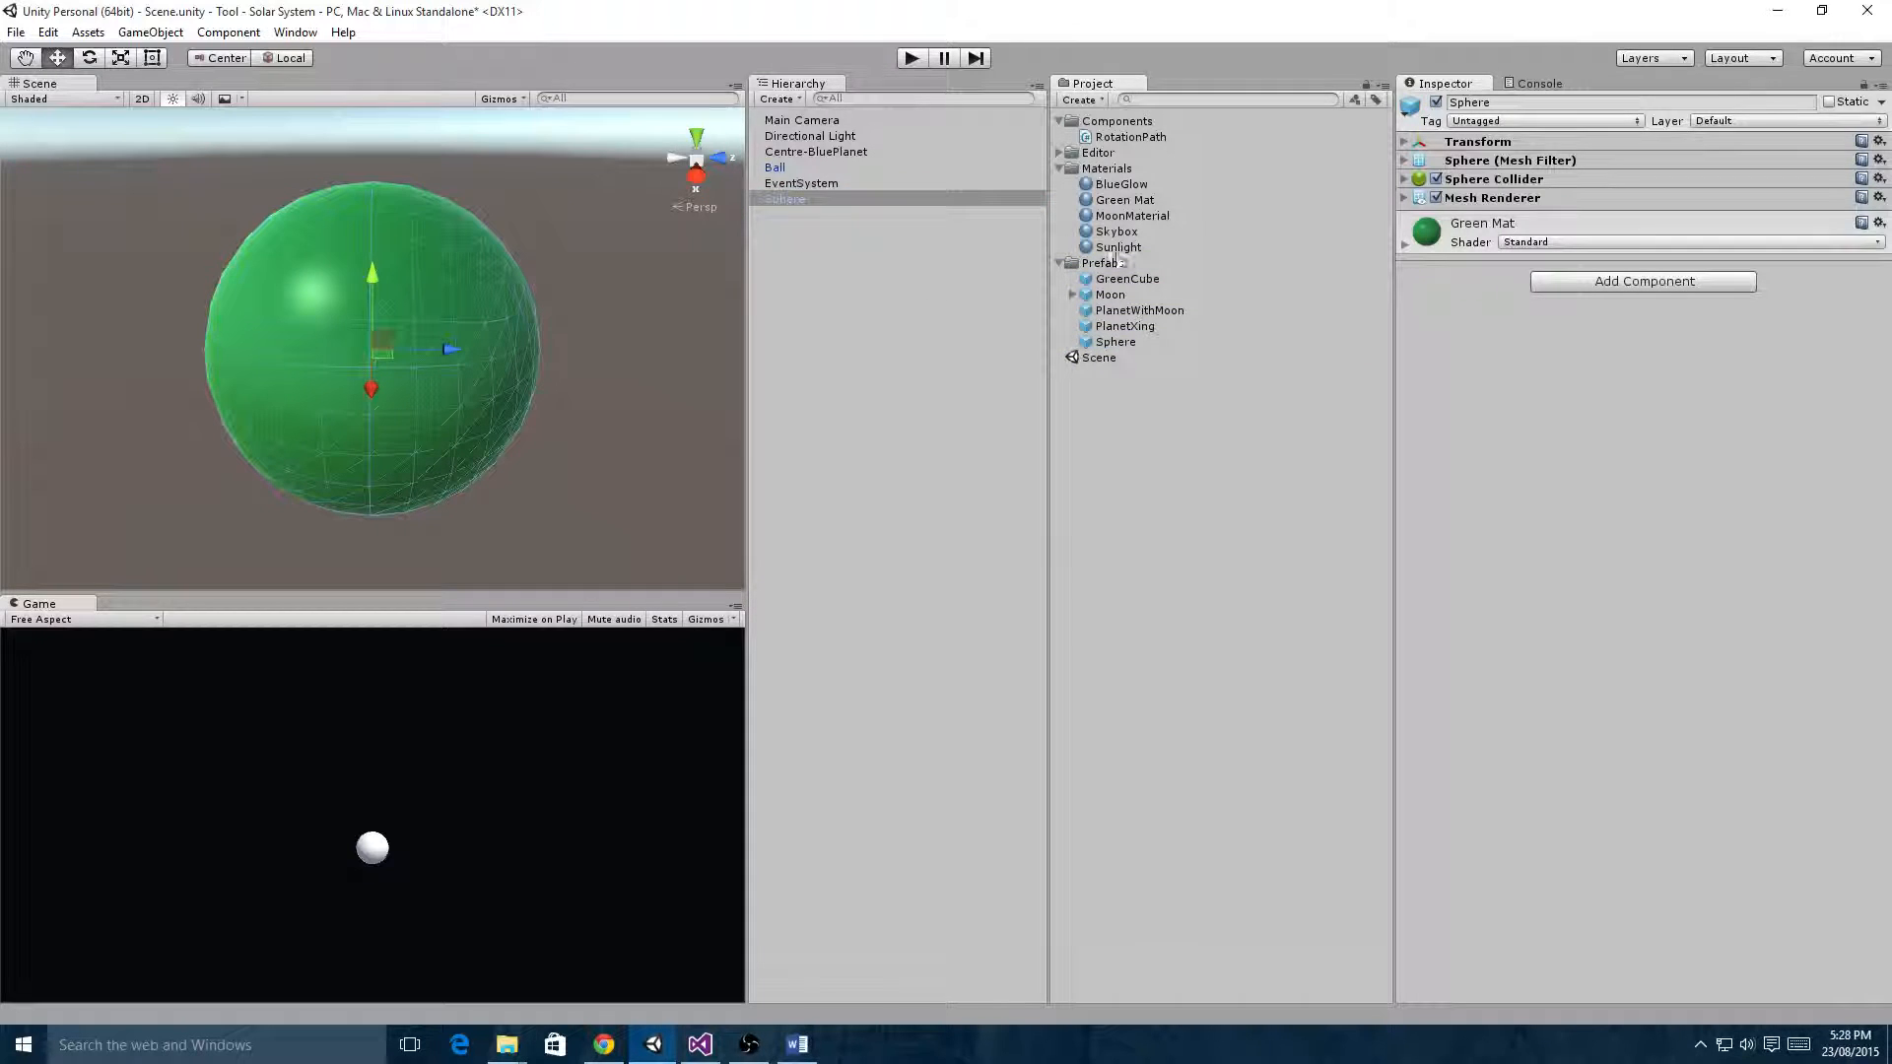
pyautogui.click(1108, 342)
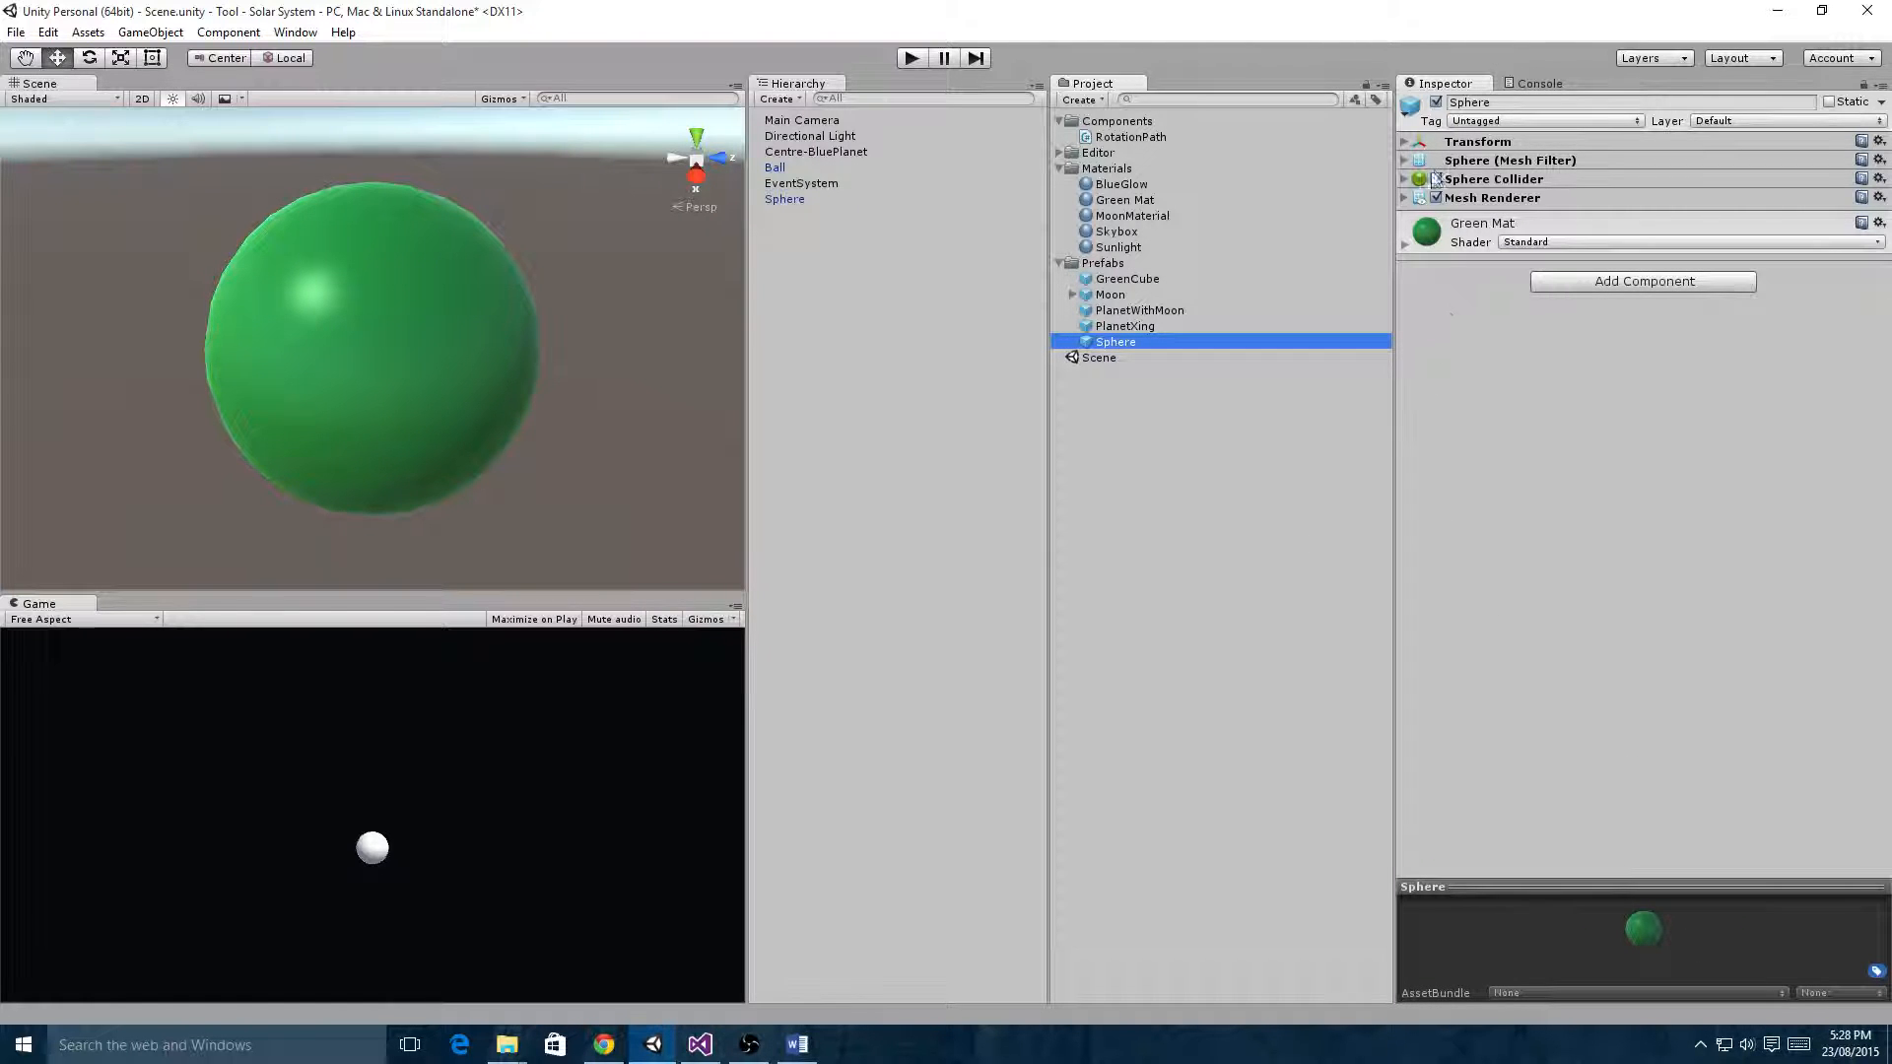
pyautogui.click(774, 199)
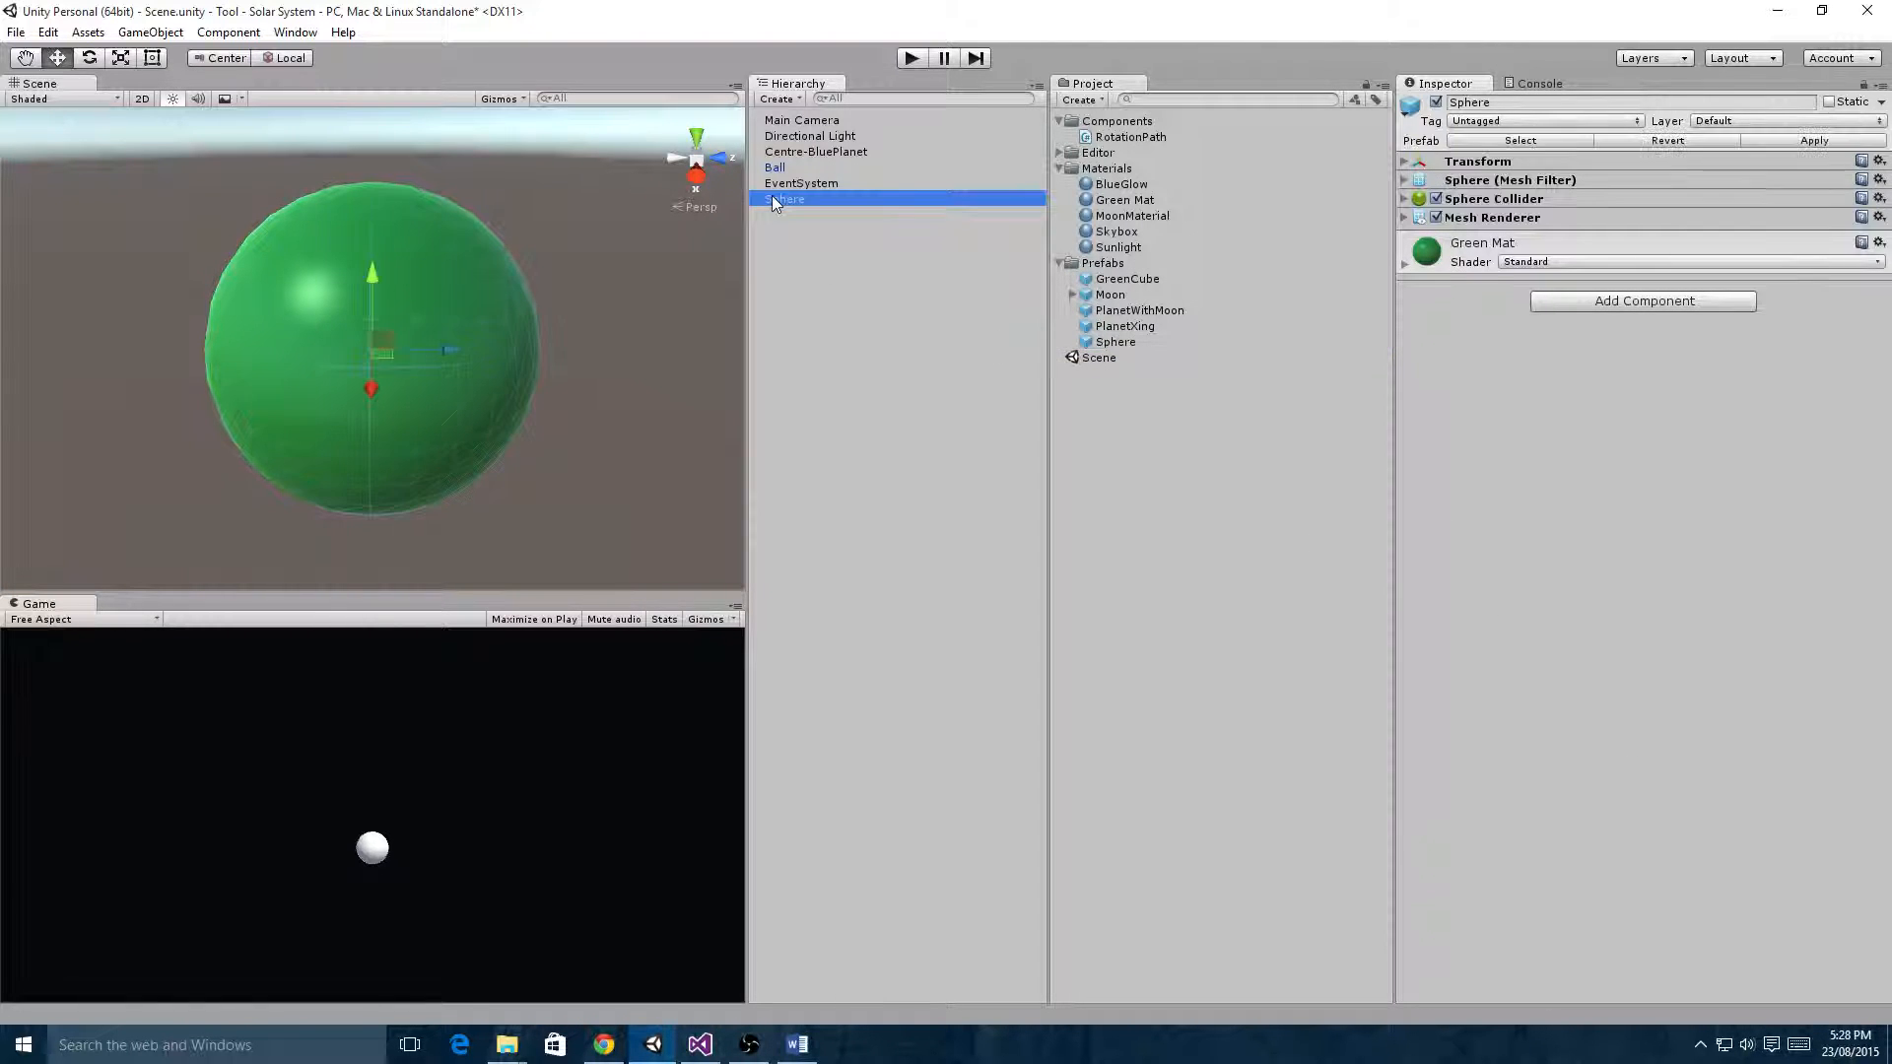
pyautogui.press('Delete')
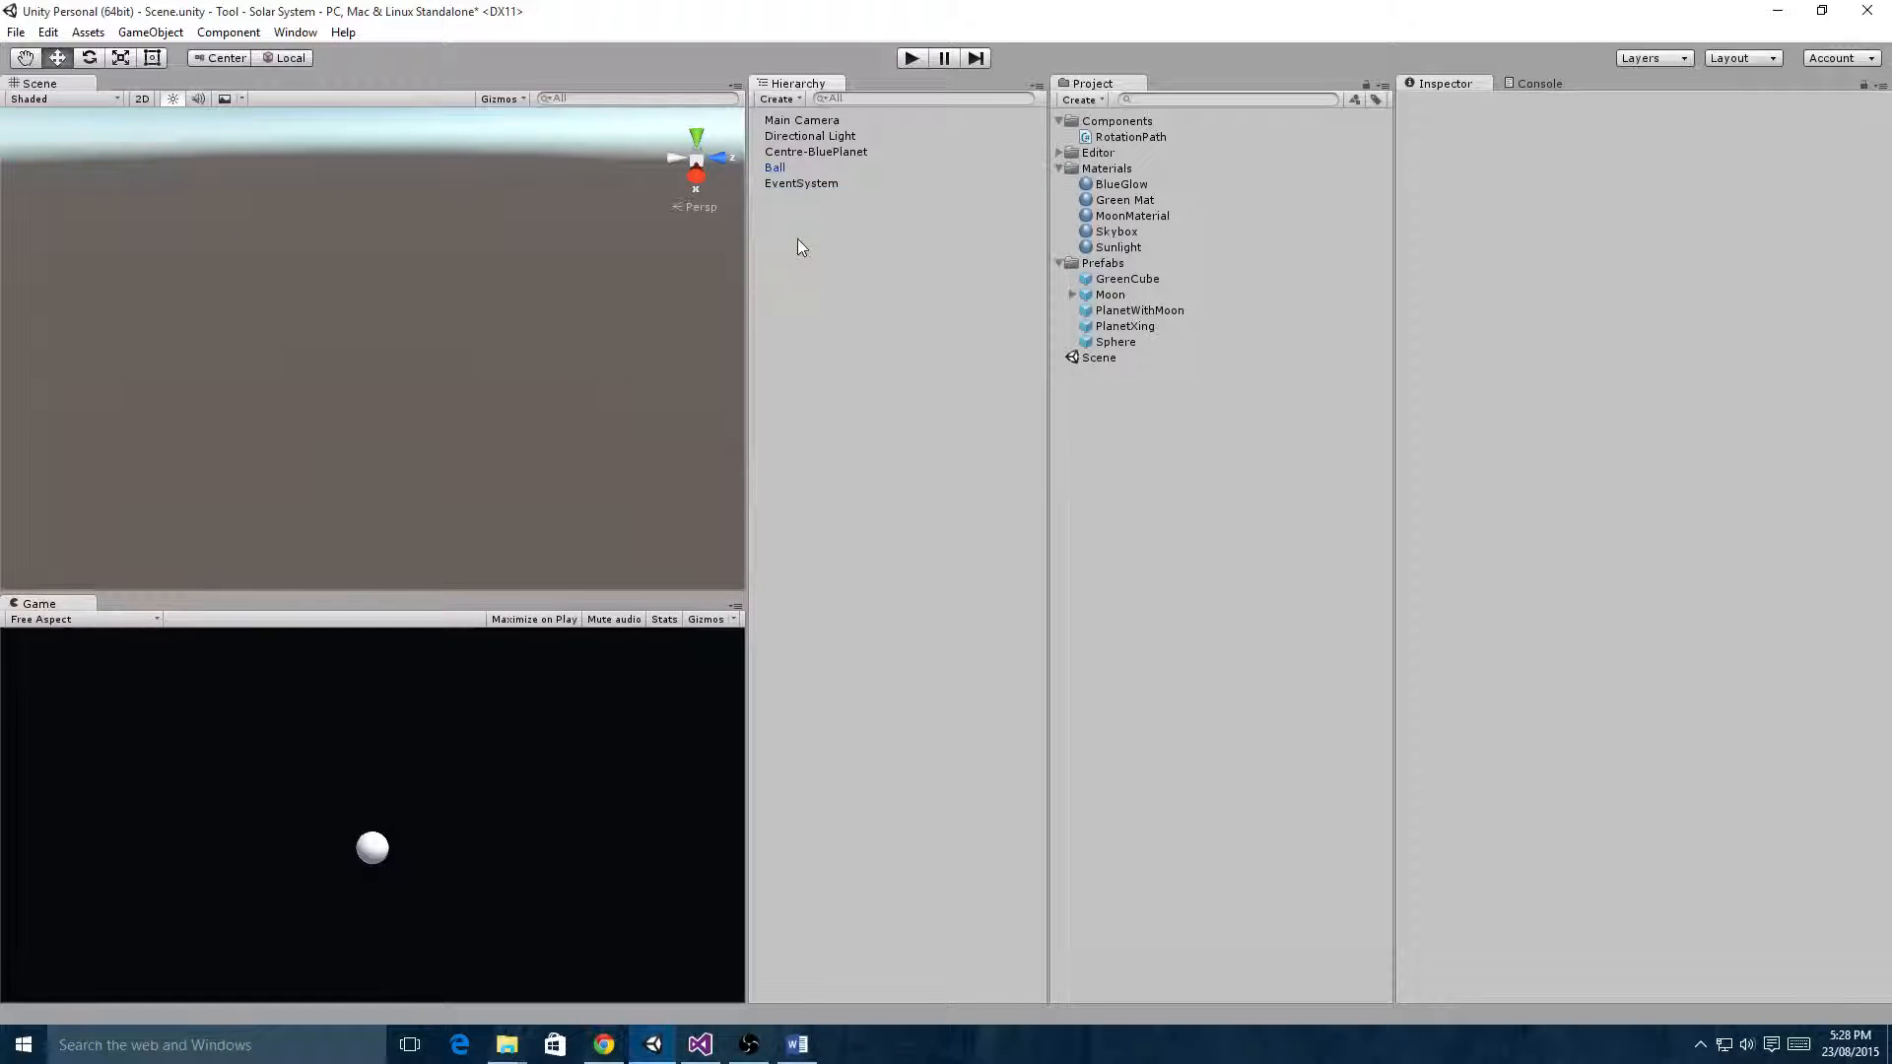
pyautogui.click(1117, 342)
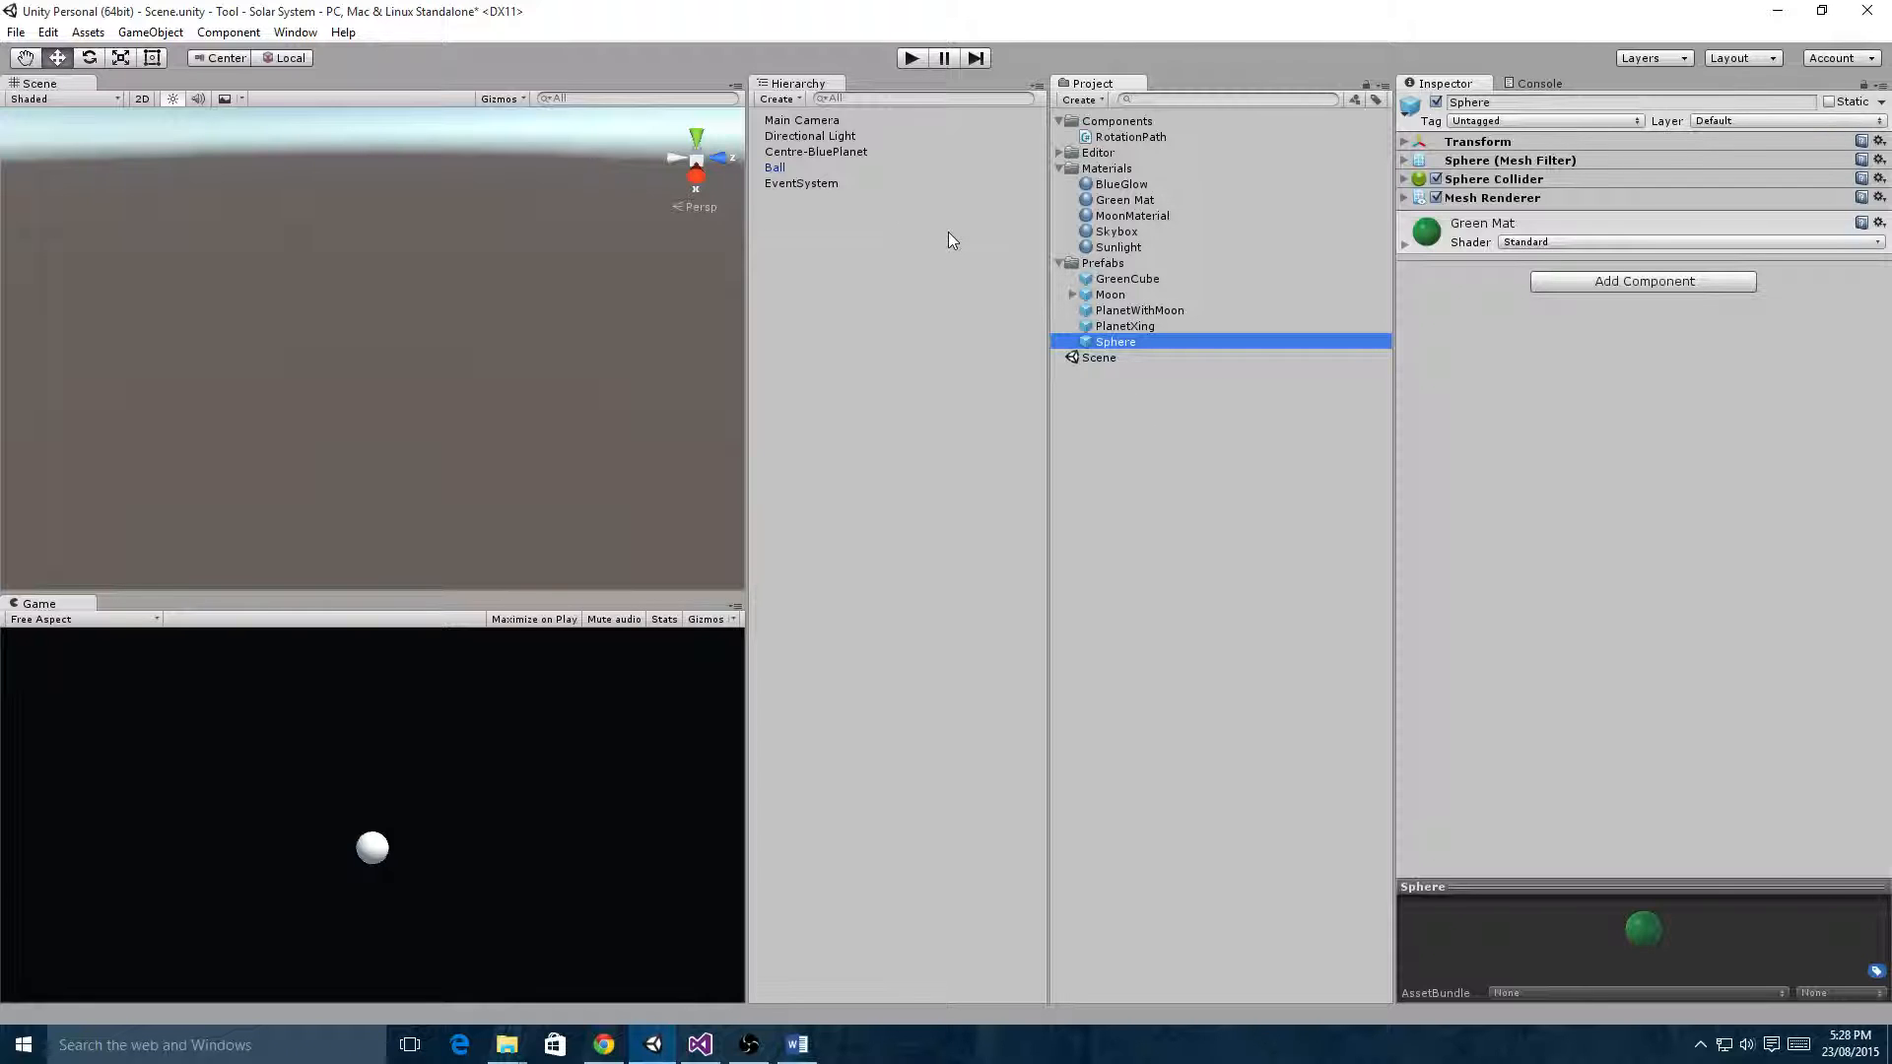
# - Add a 3D Sphere object to the scene hierarchy and rename it Sun
pyautogui.click(865, 278)
pyautogui.click(779, 99)
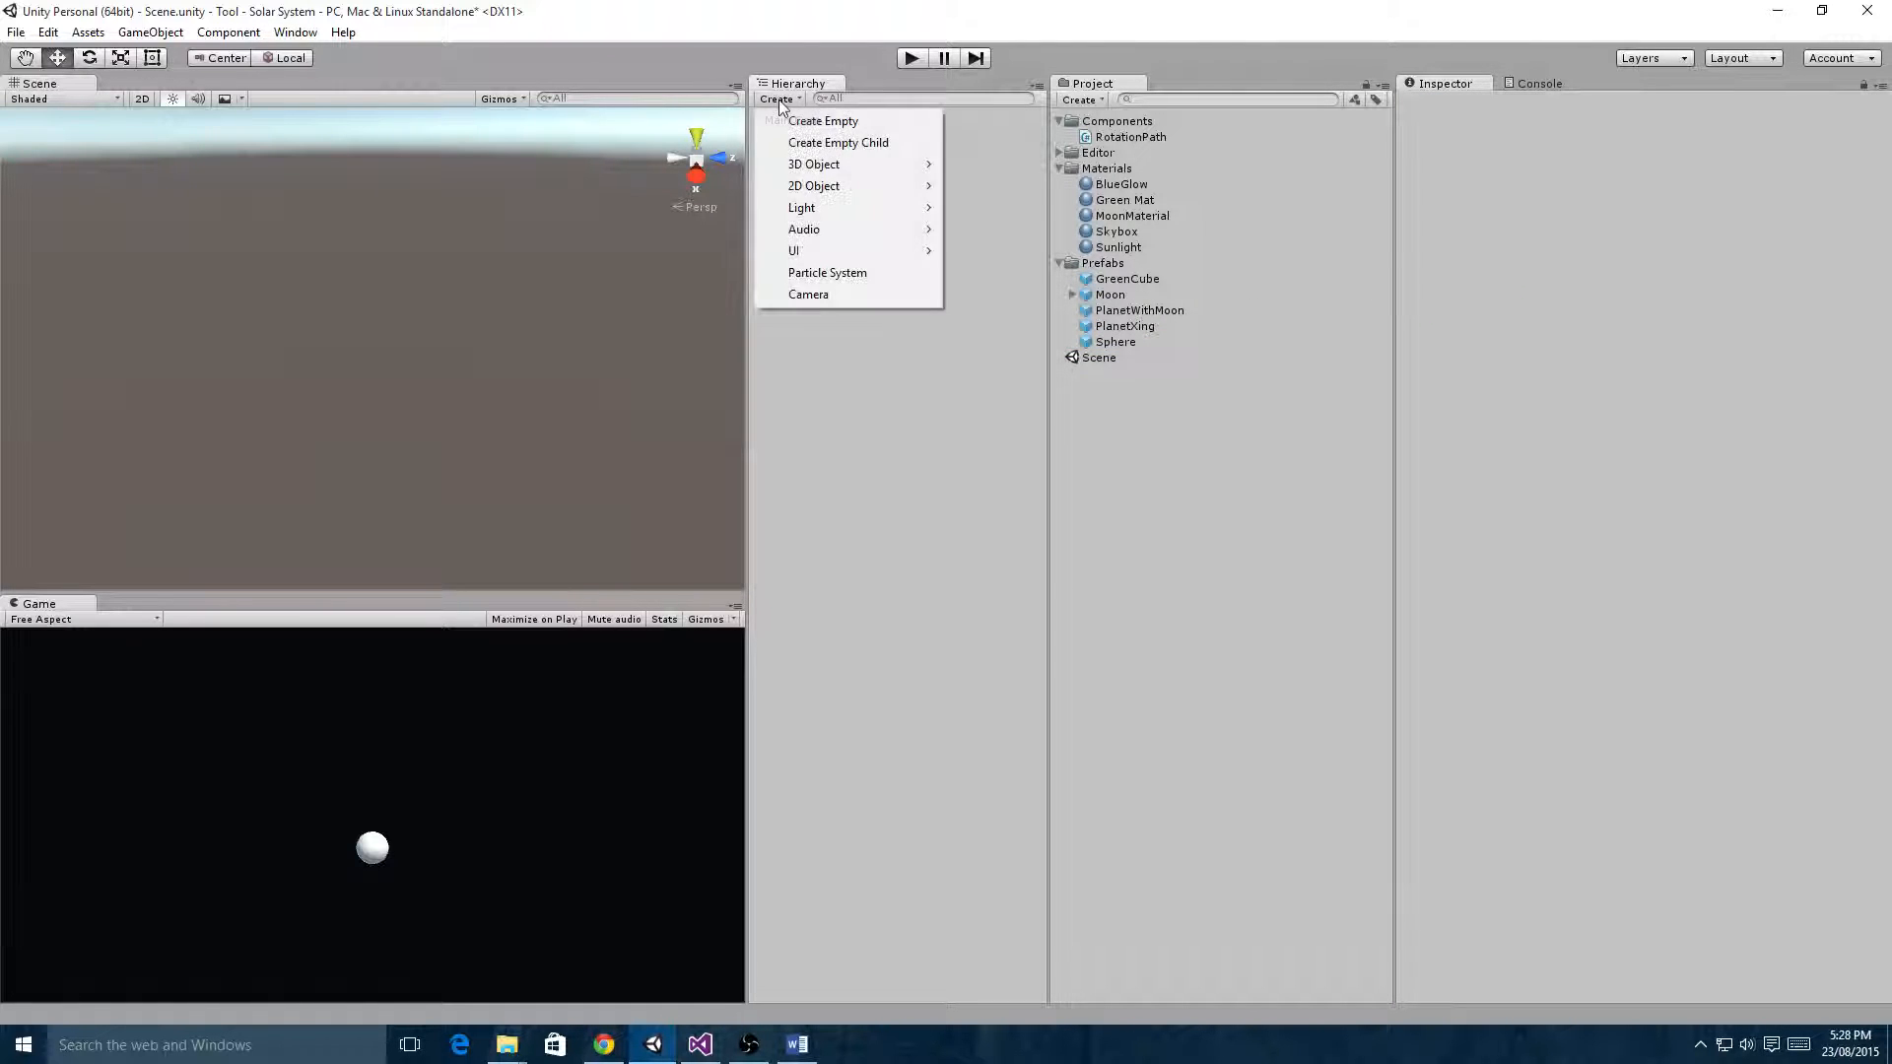
pyautogui.moveTo(821, 188)
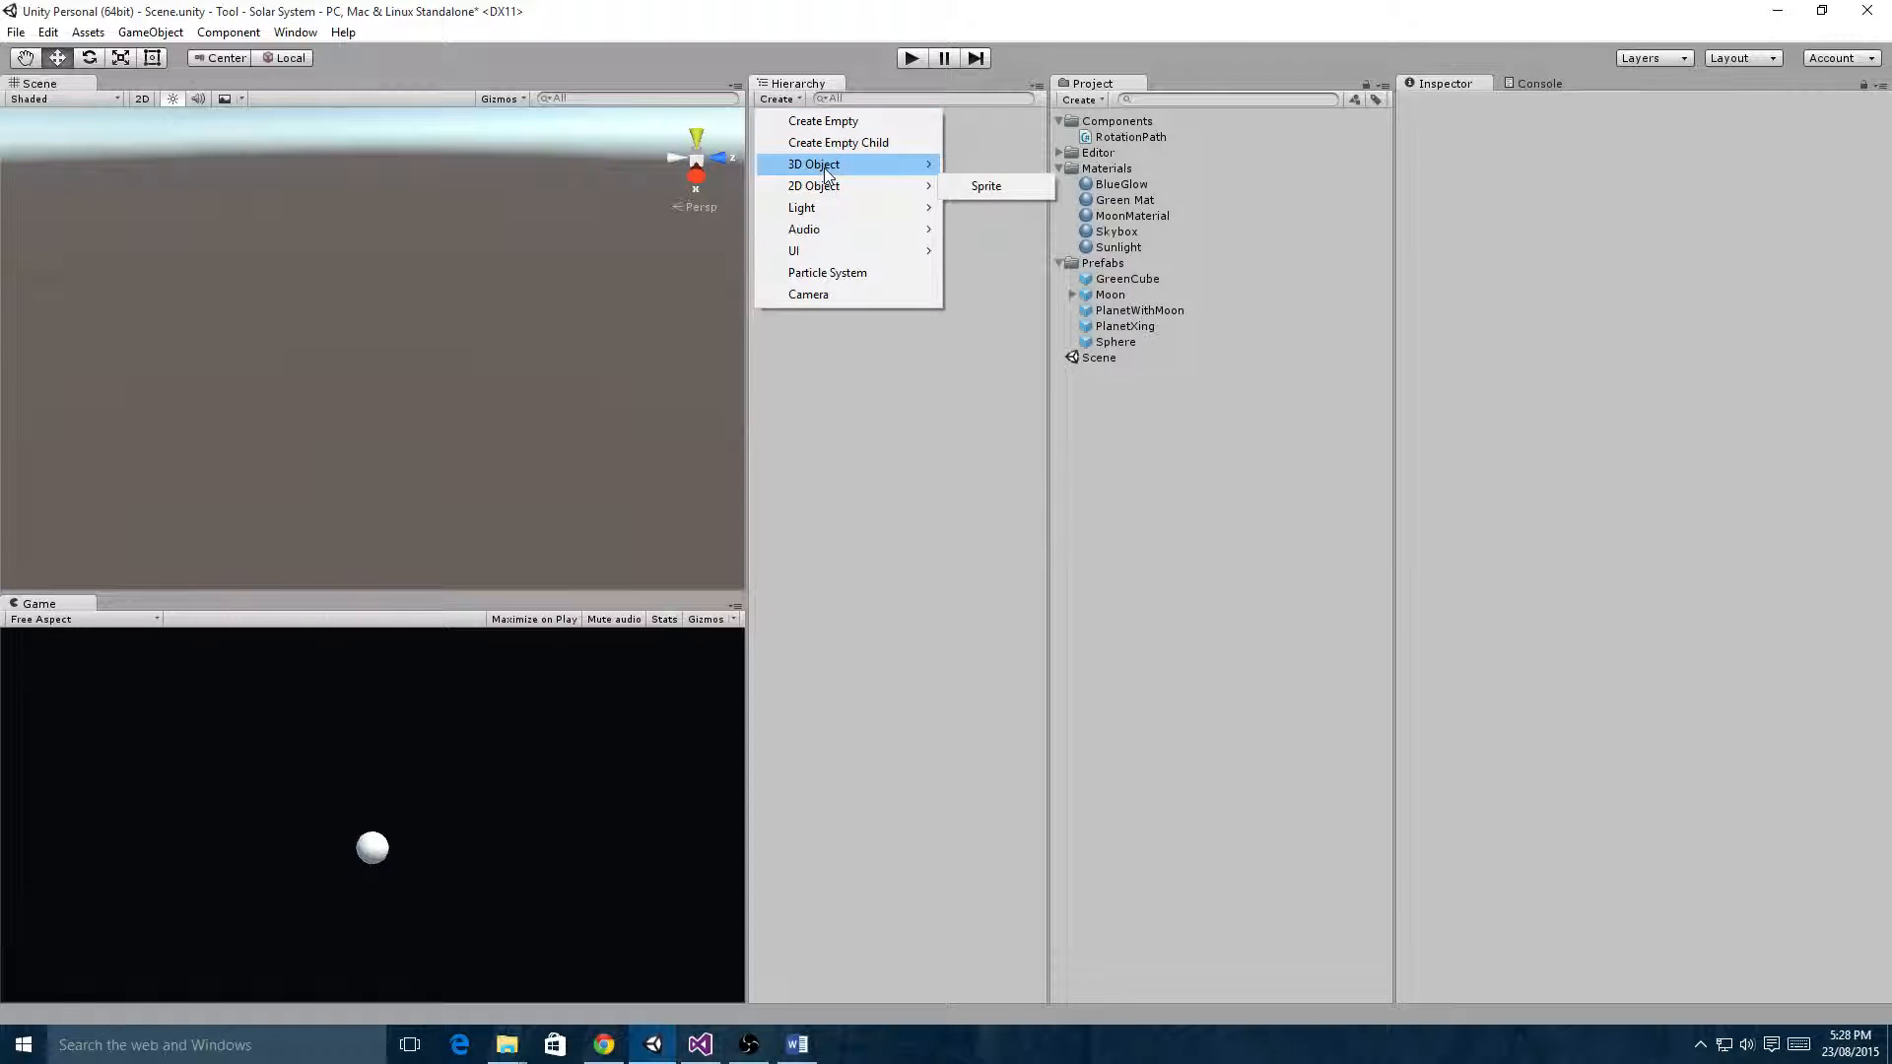
pyautogui.click(991, 187)
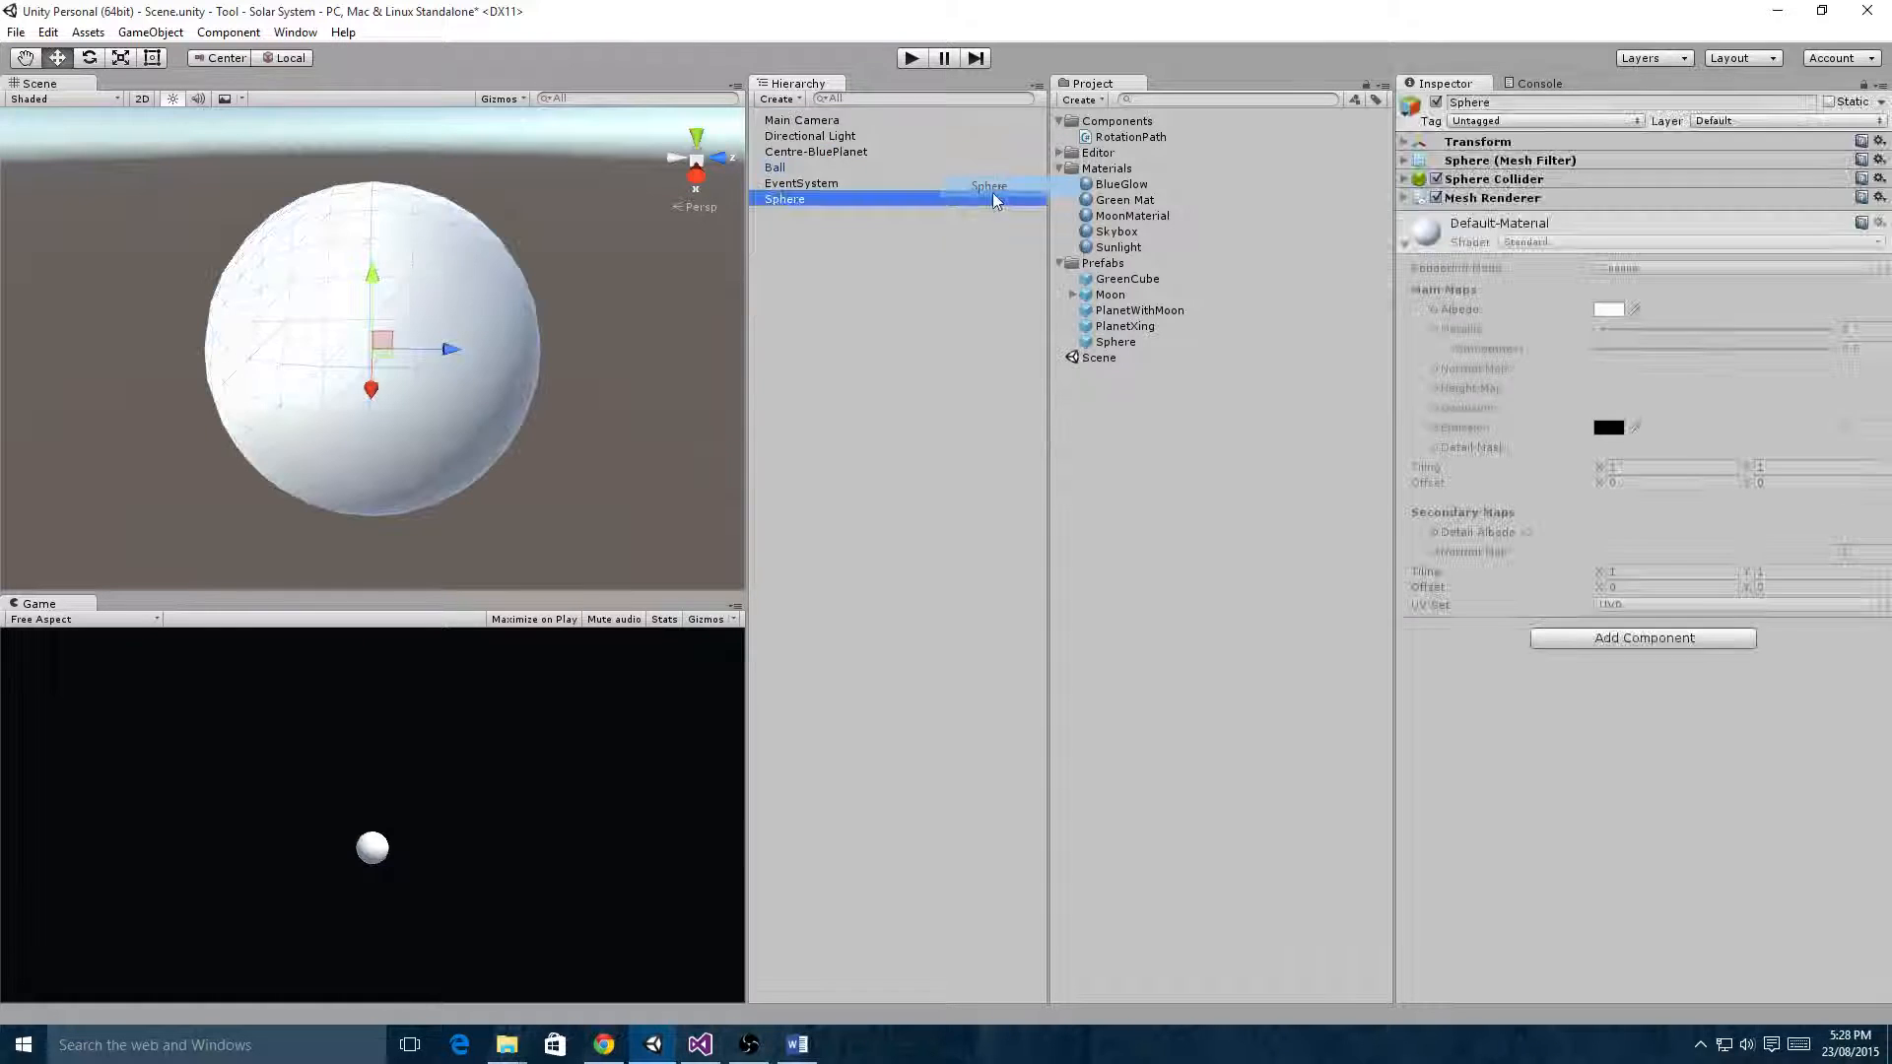
pyautogui.click(840, 202)
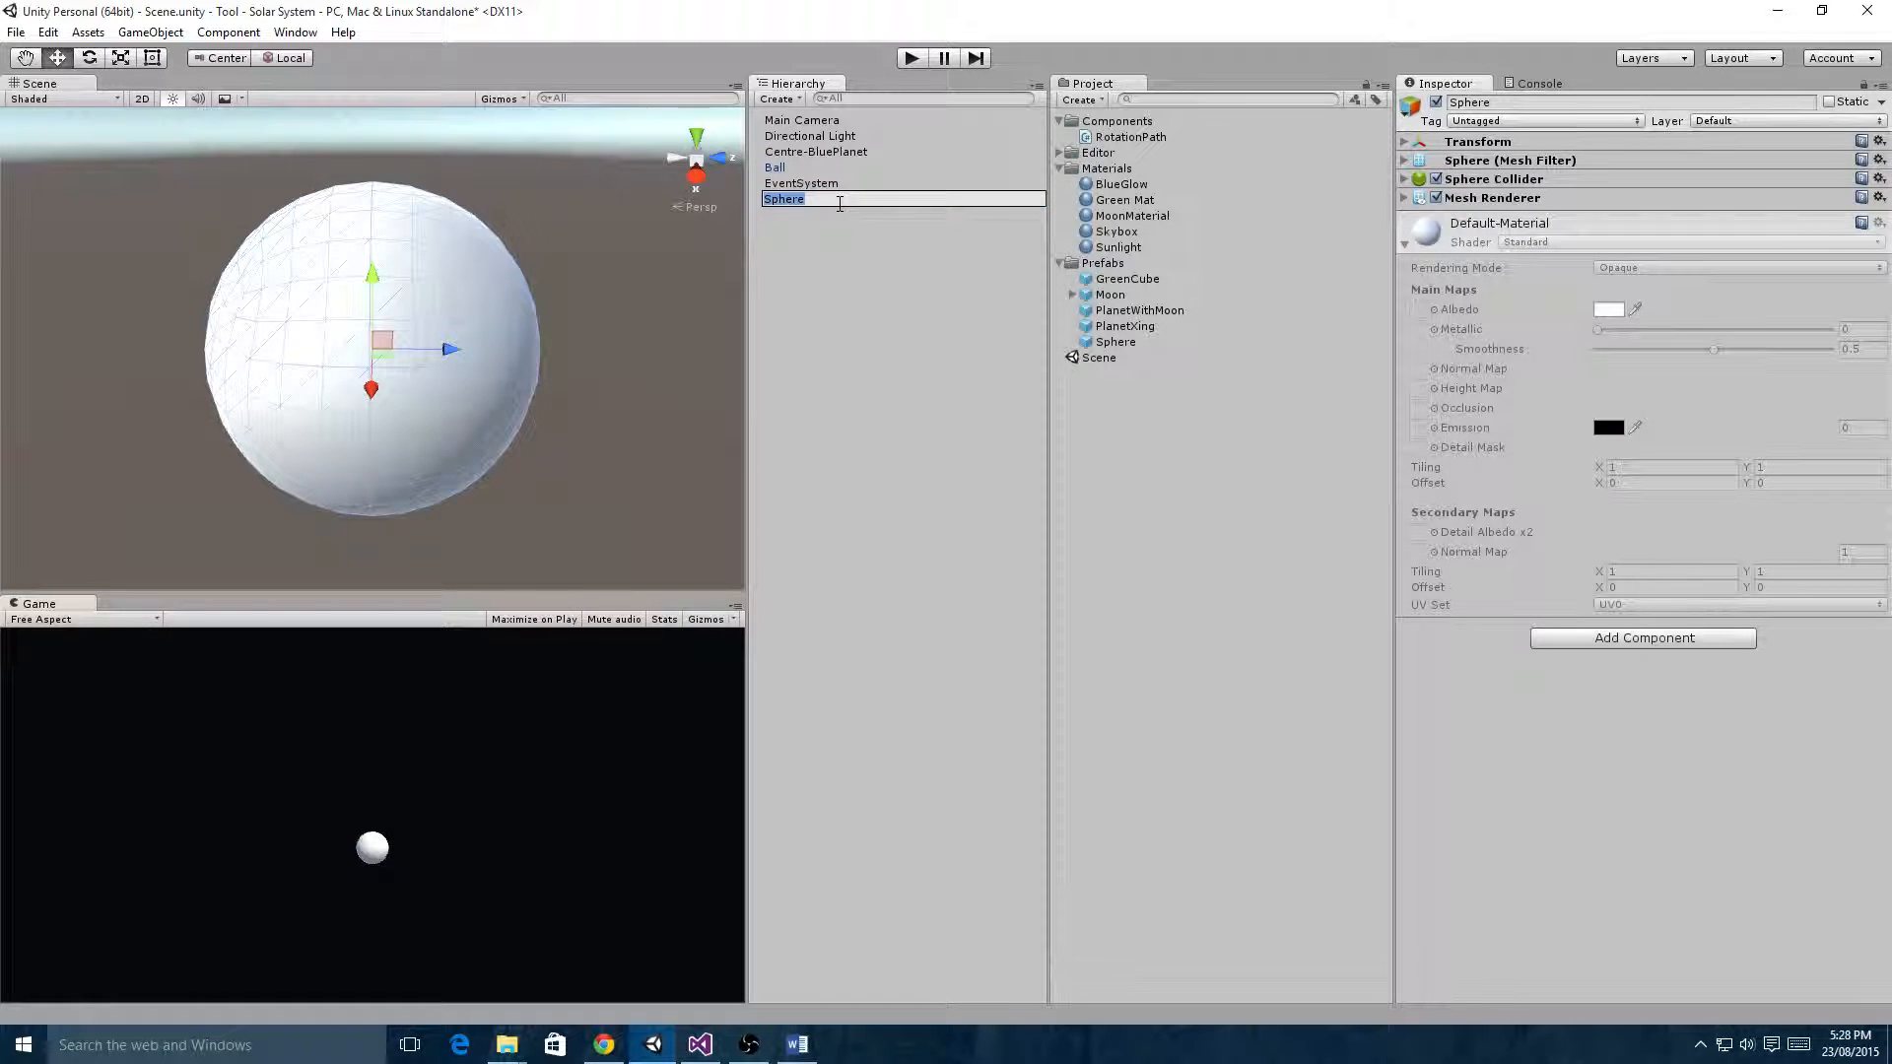
pyautogui.write('Sun')
pyautogui.press('Return')
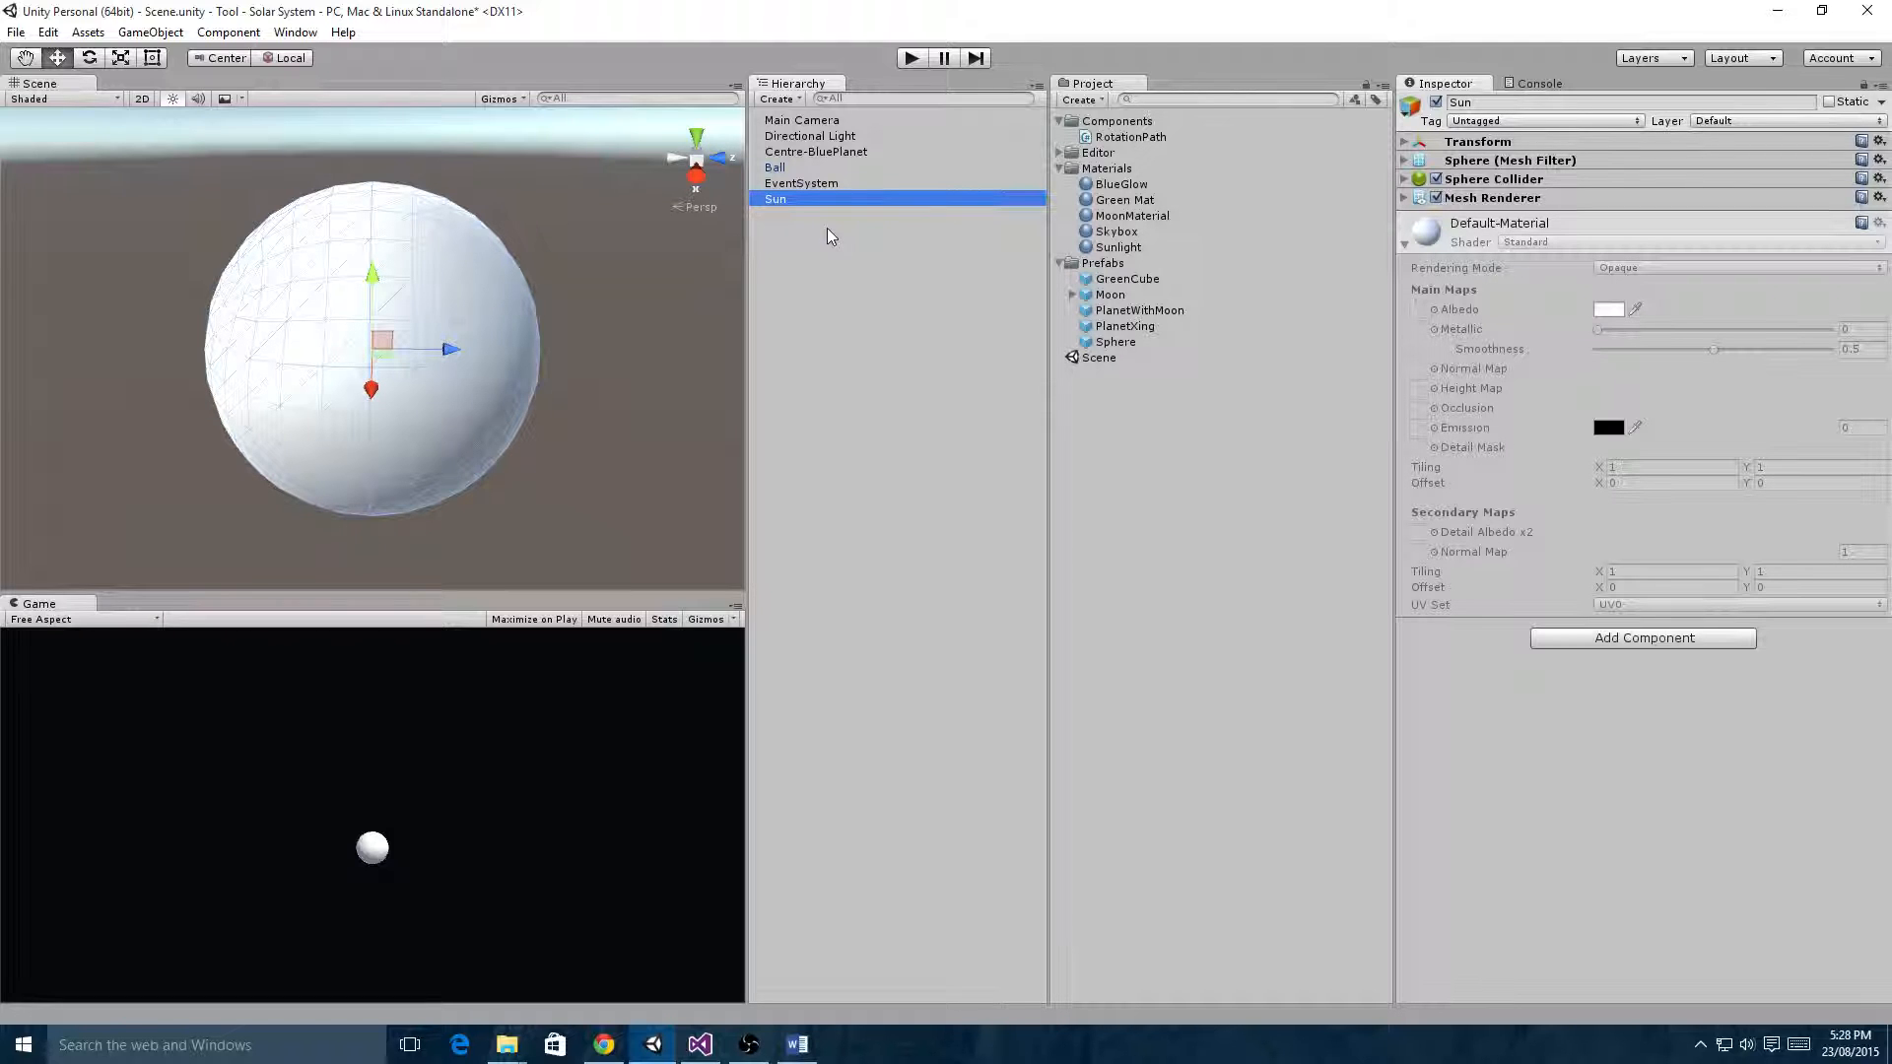
# - Apply the Sunlight material to the Sun and add the Rotation Path script component to it
pyautogui.moveTo(1108, 252); pyautogui.dragTo(1528, 682)
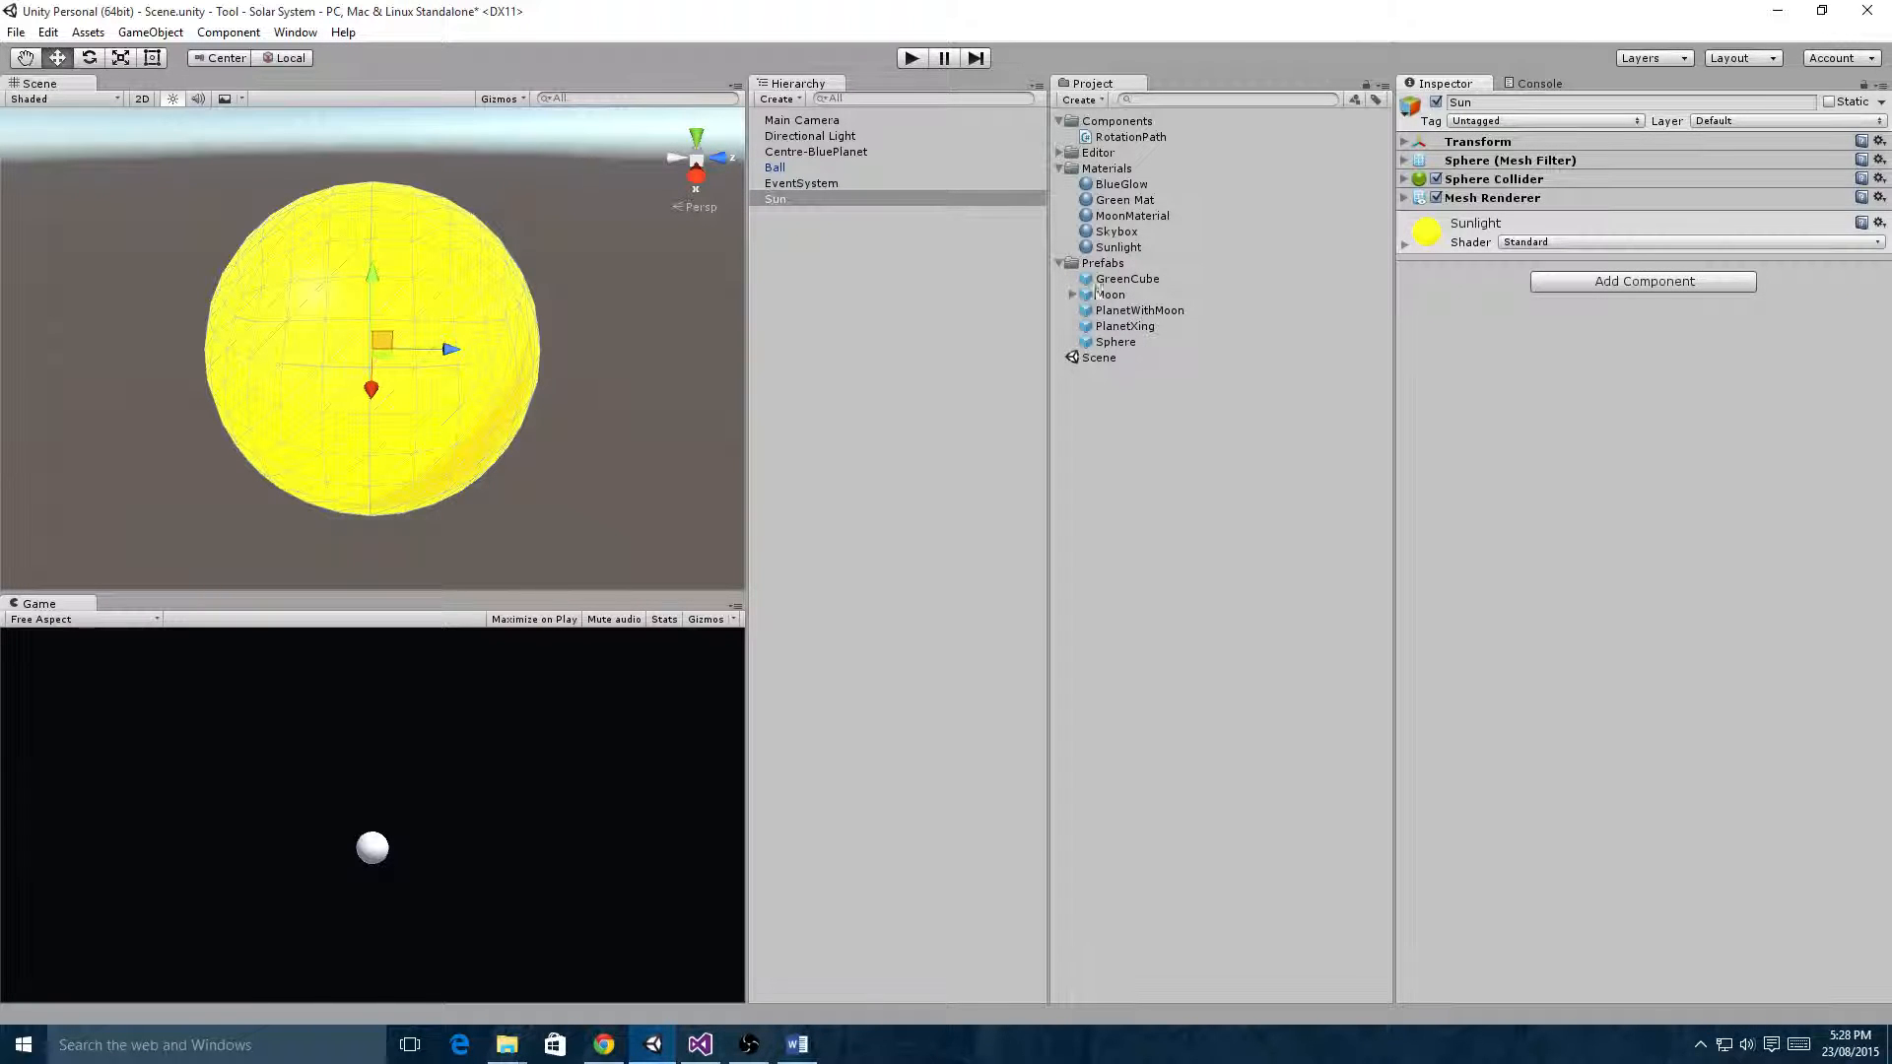
pyautogui.click(1616, 283)
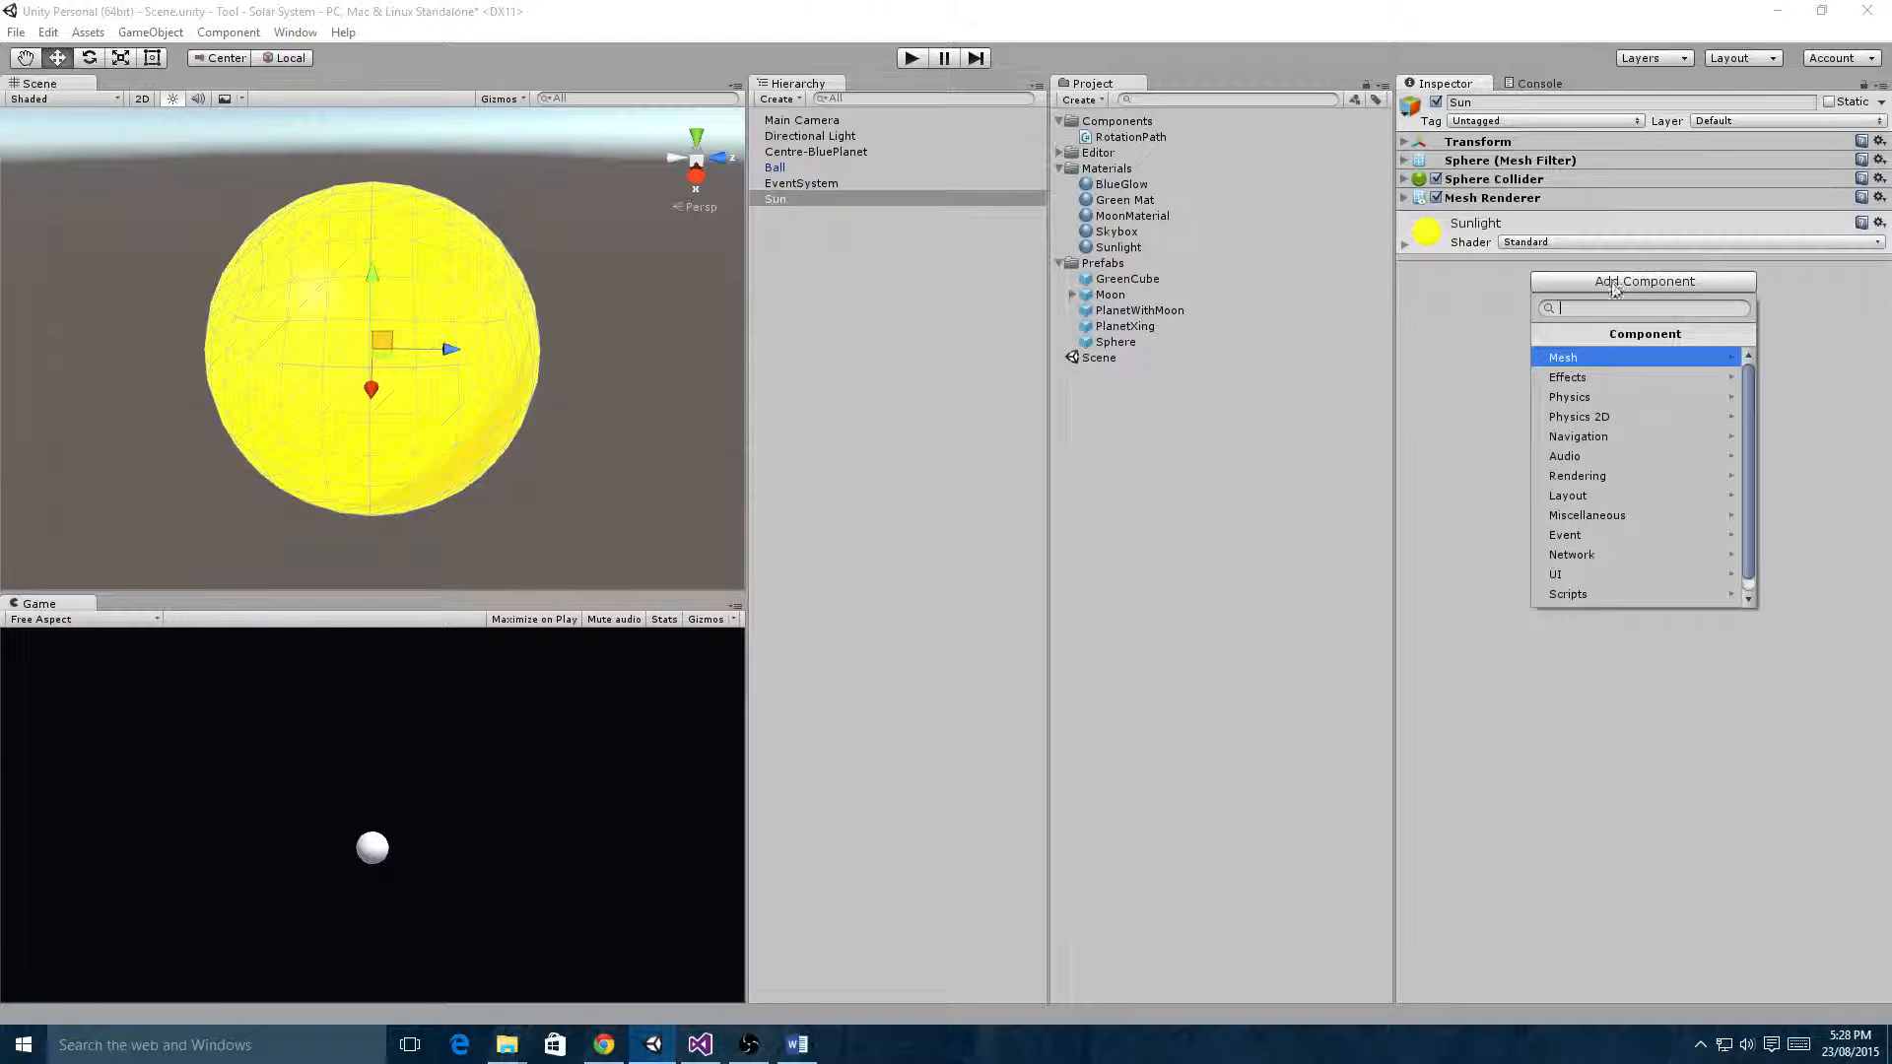
pyautogui.click(1631, 555)
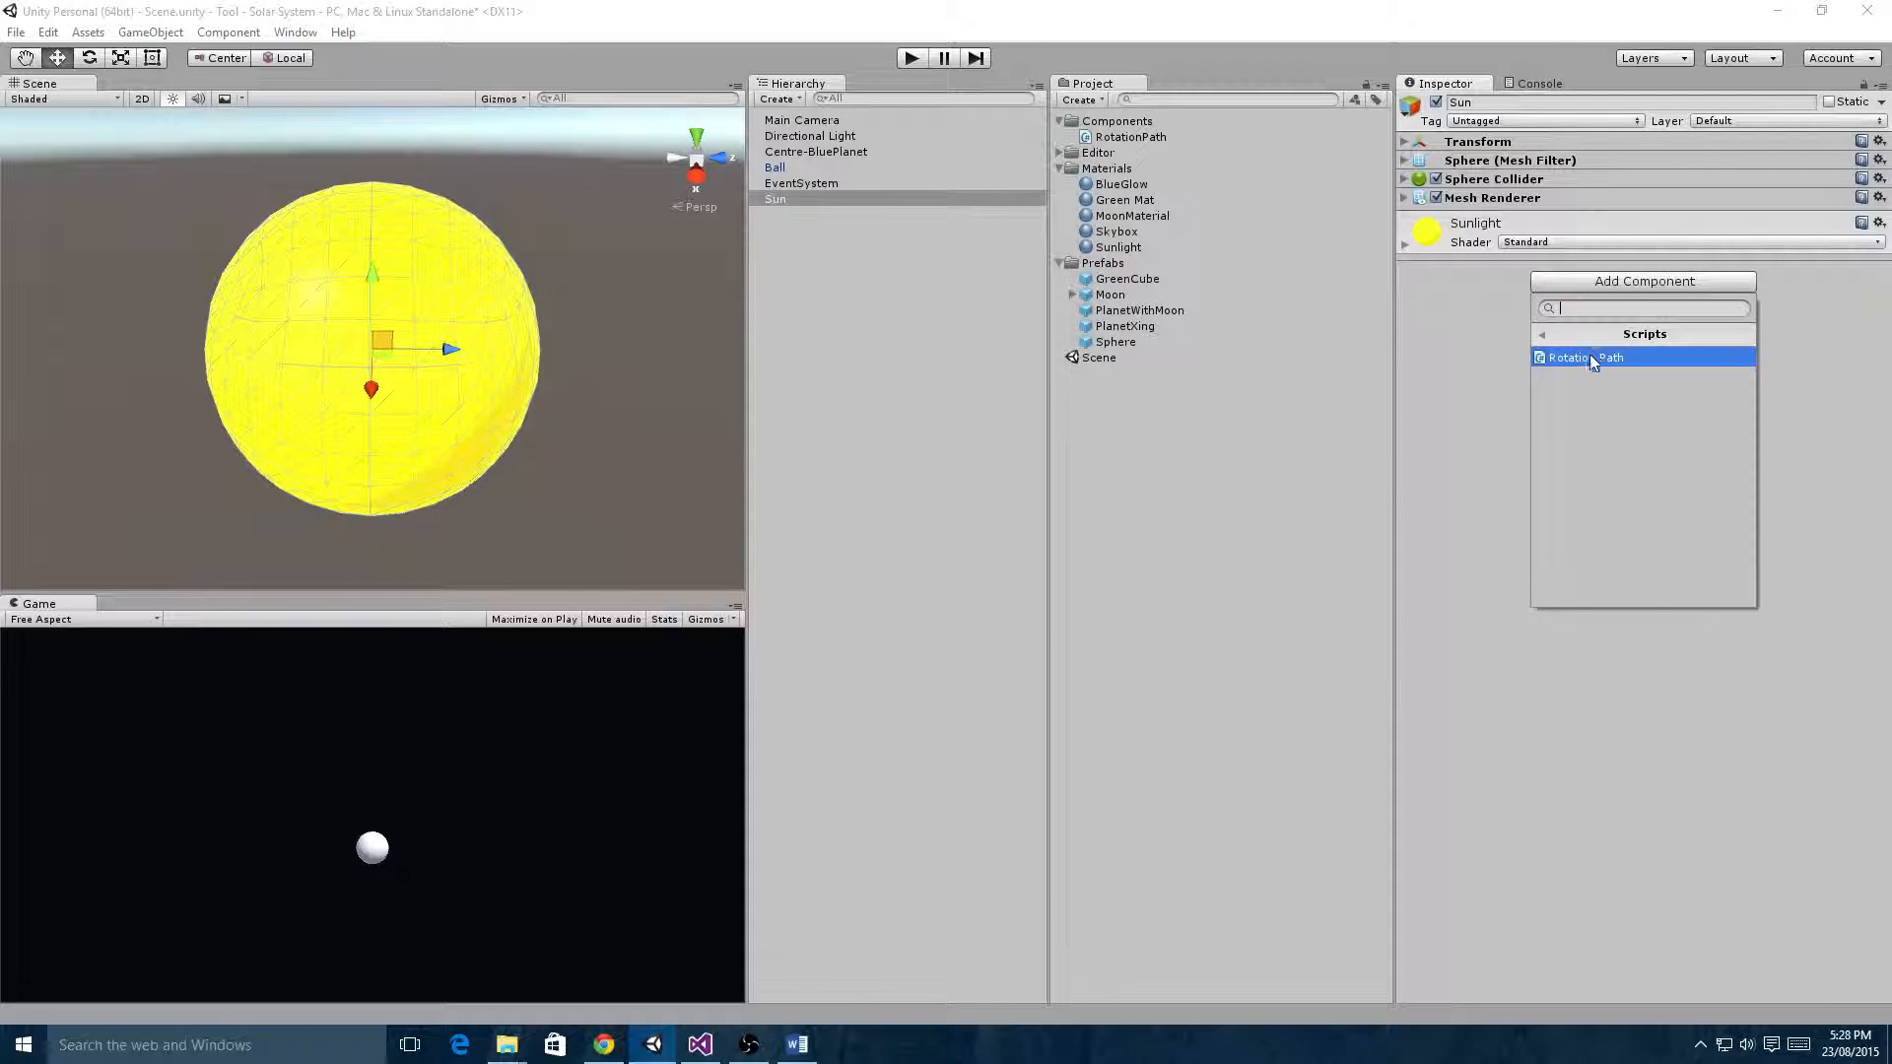
pyautogui.click(1588, 355)
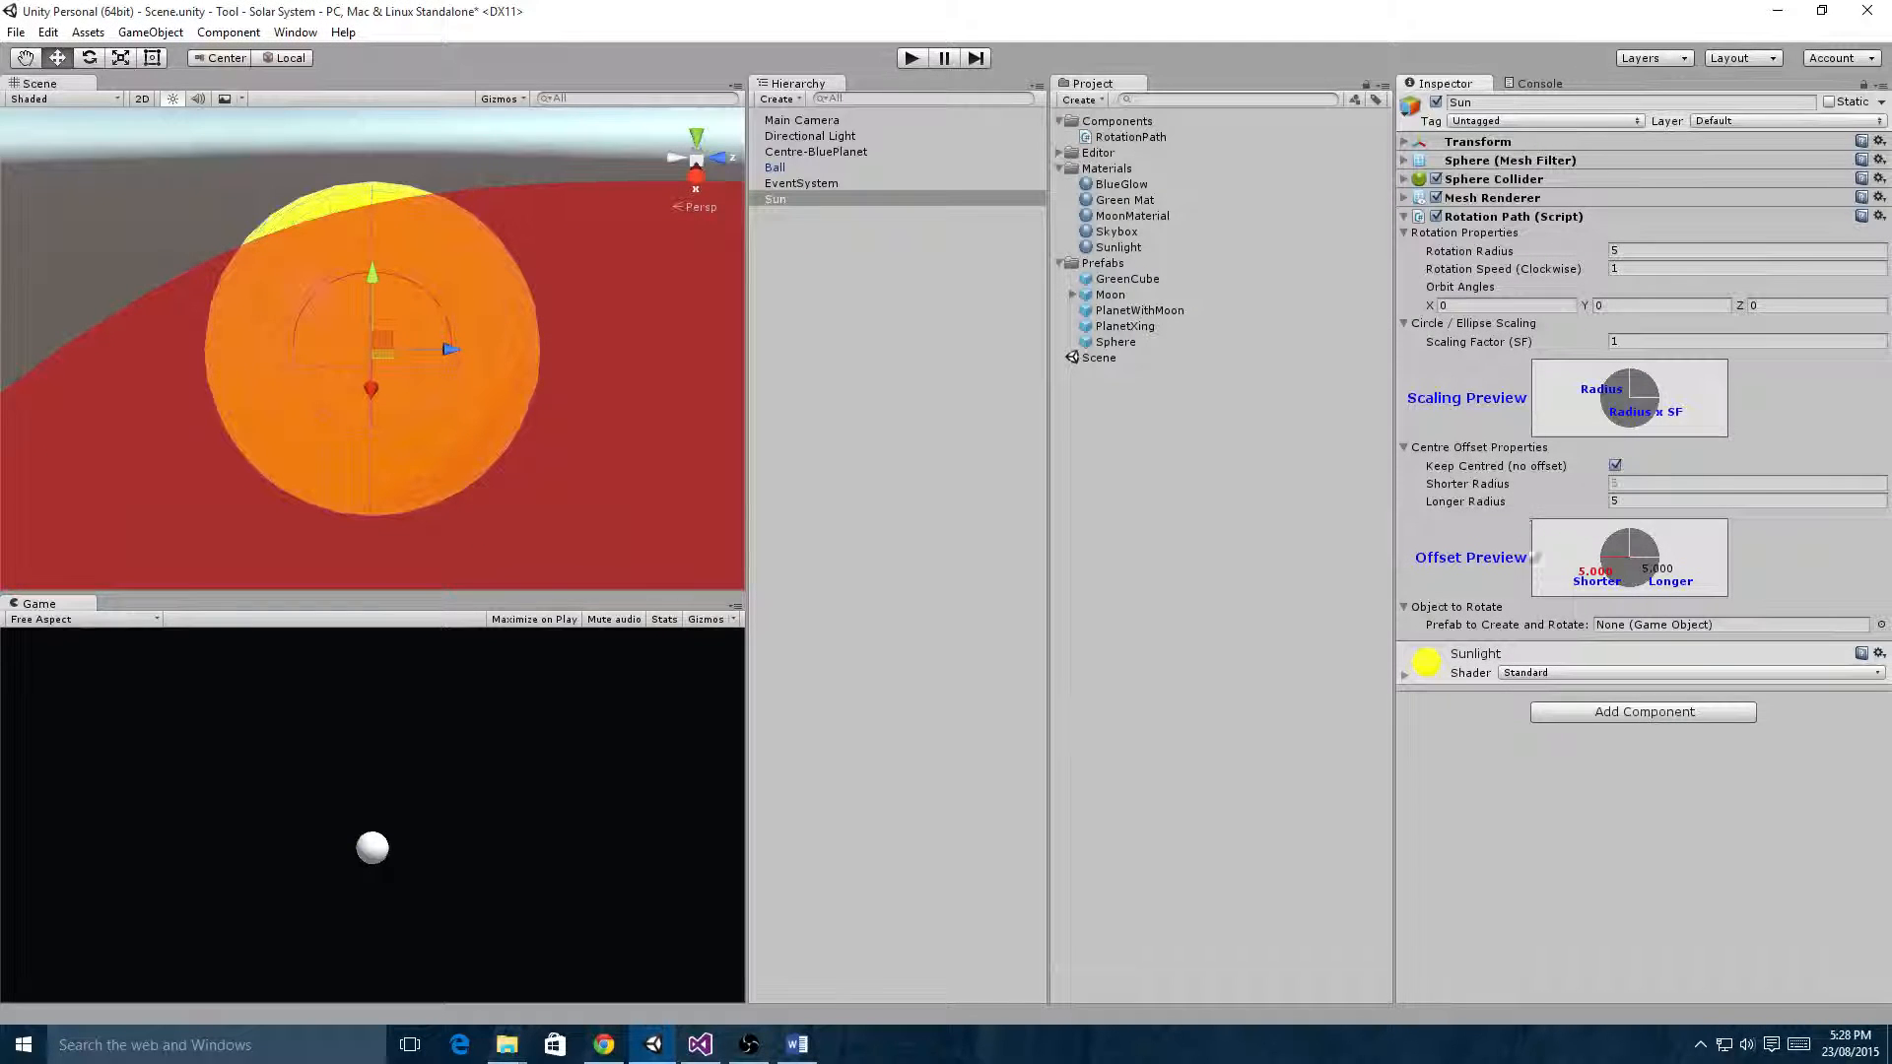
# - Set the Sun's Rotation Radius to 2 and its clockwise Rotation Speed to 90
pyautogui.click(1678, 249)
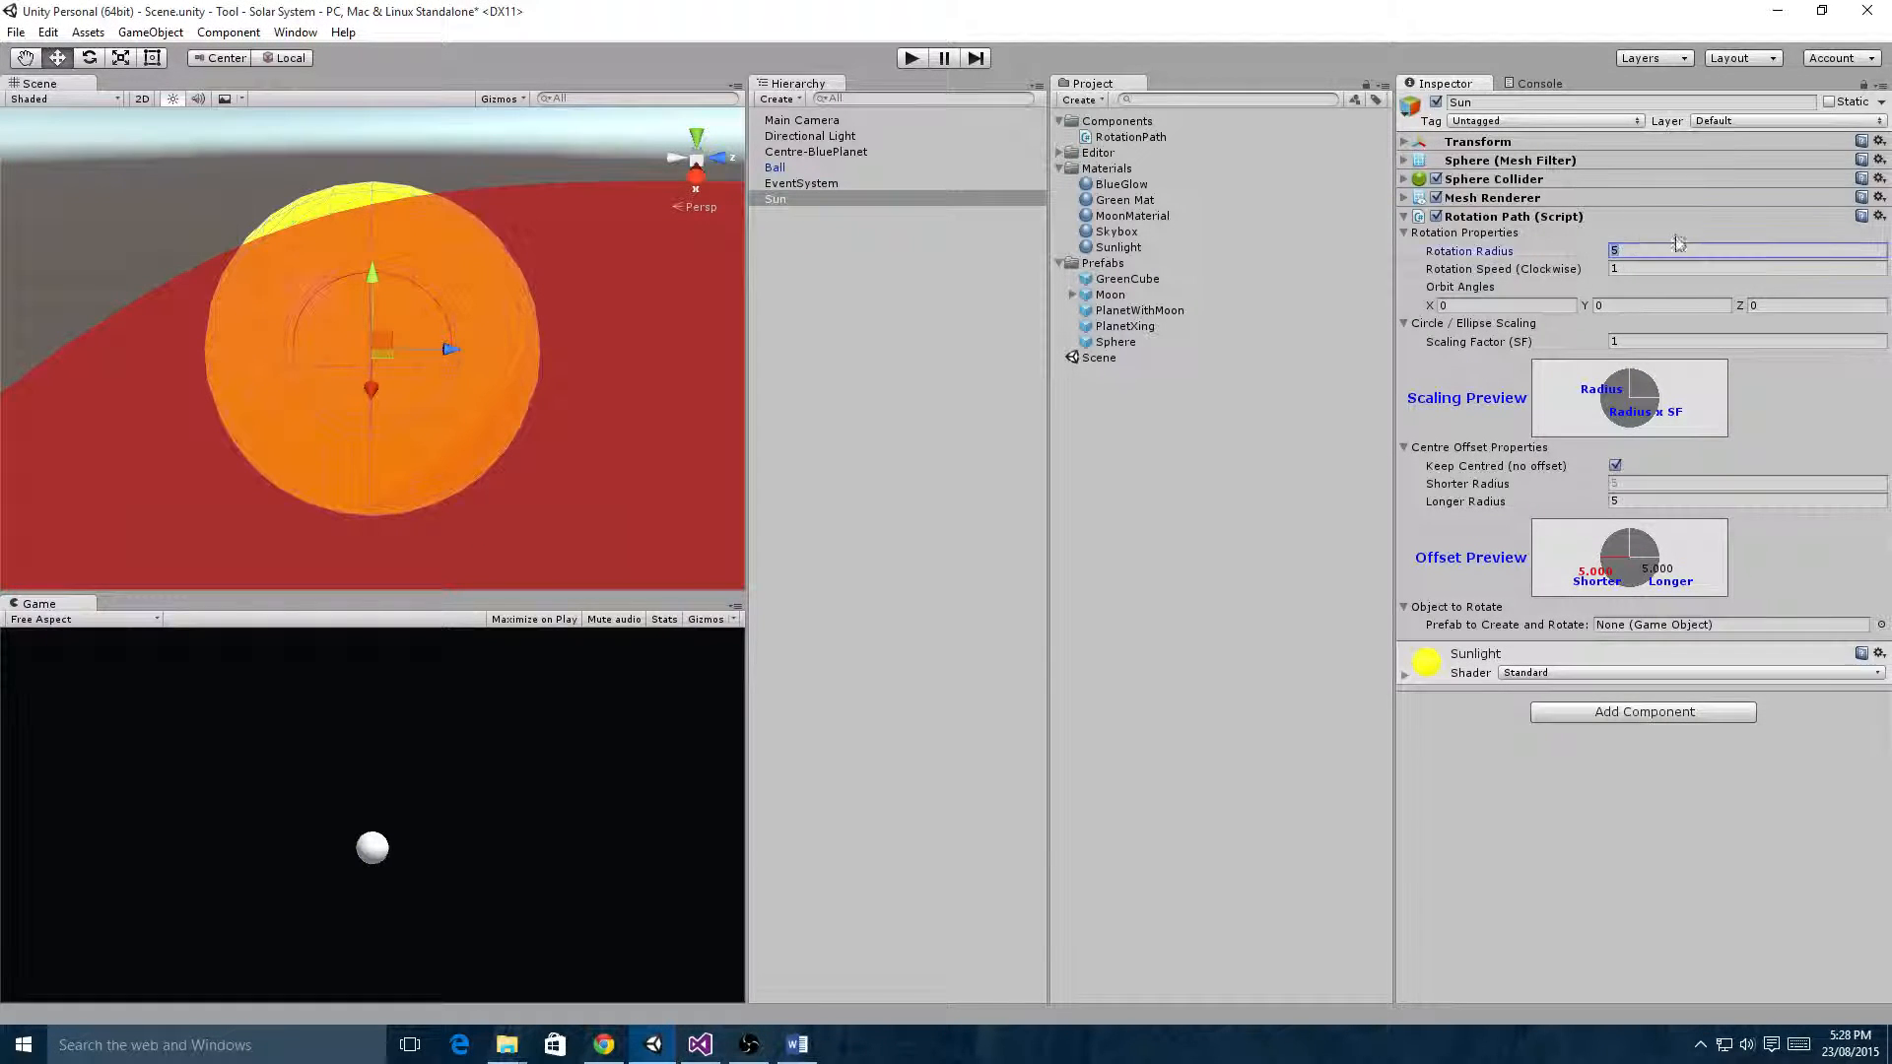
pyautogui.write('2')
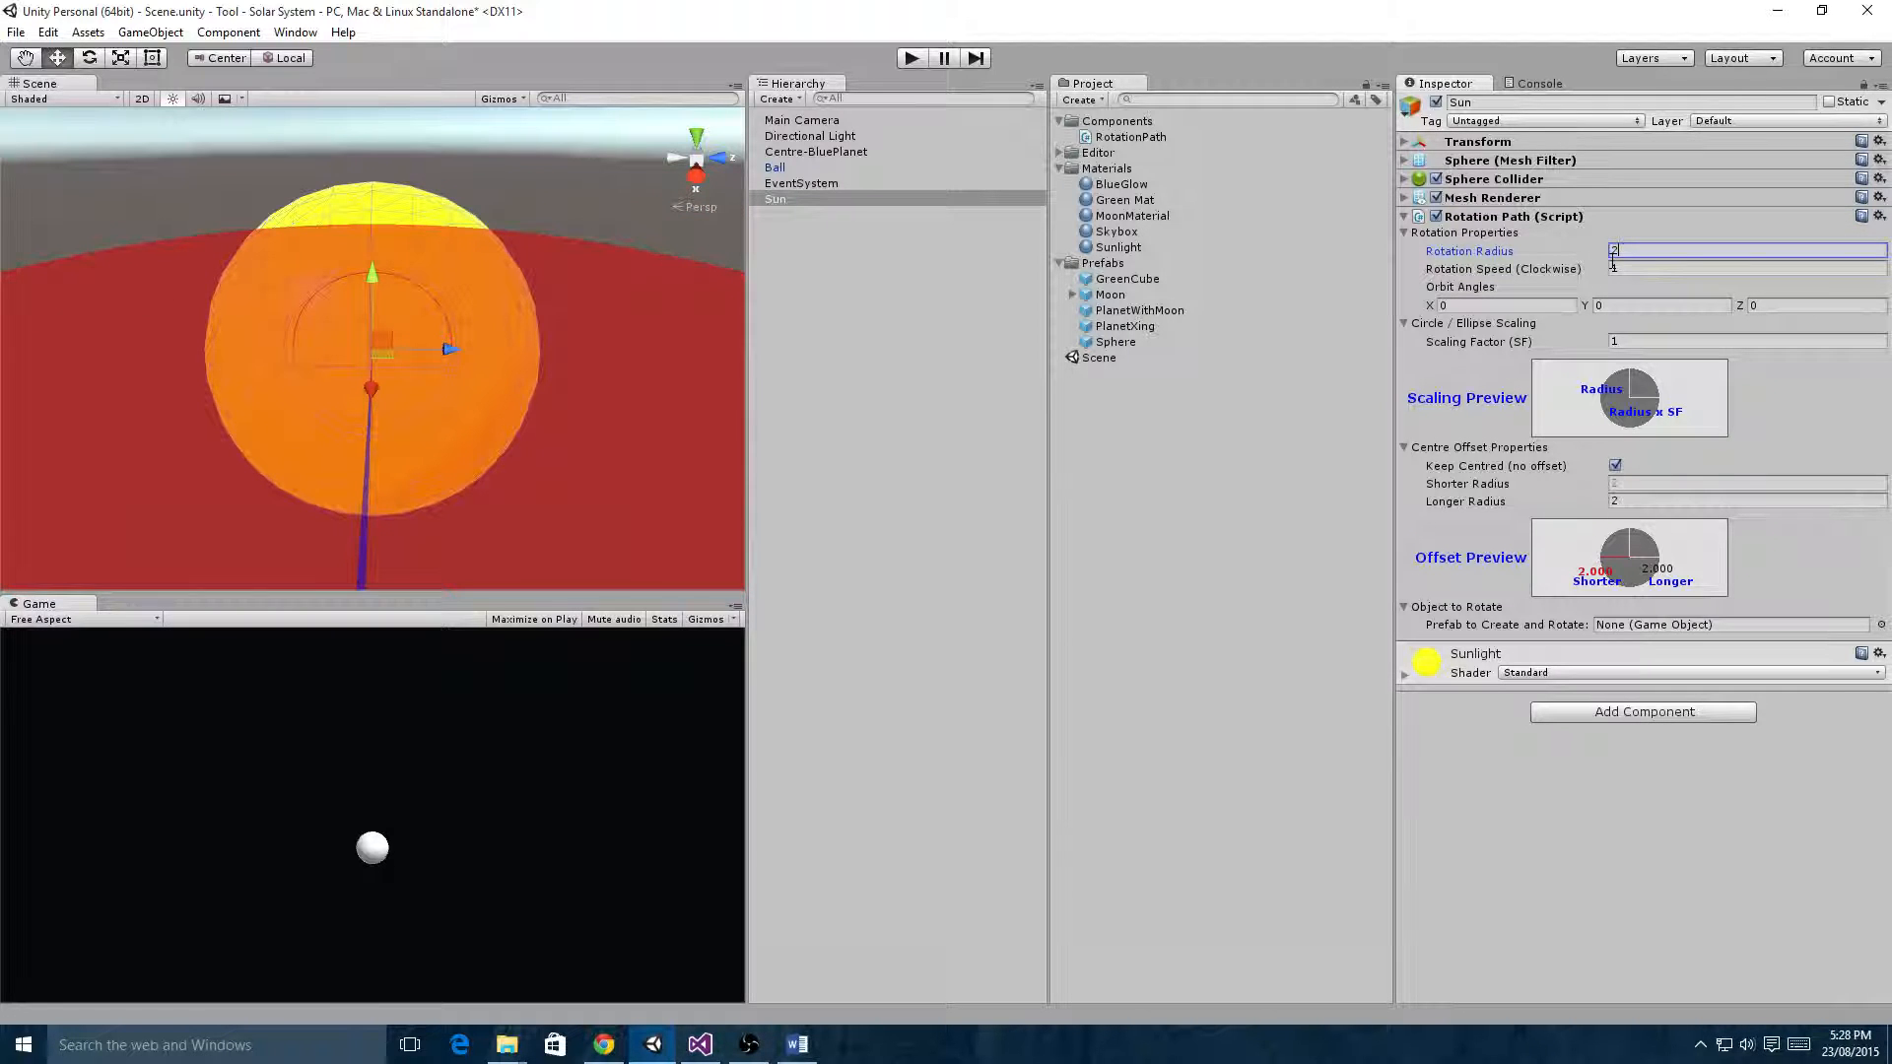
pyautogui.click(1614, 267)
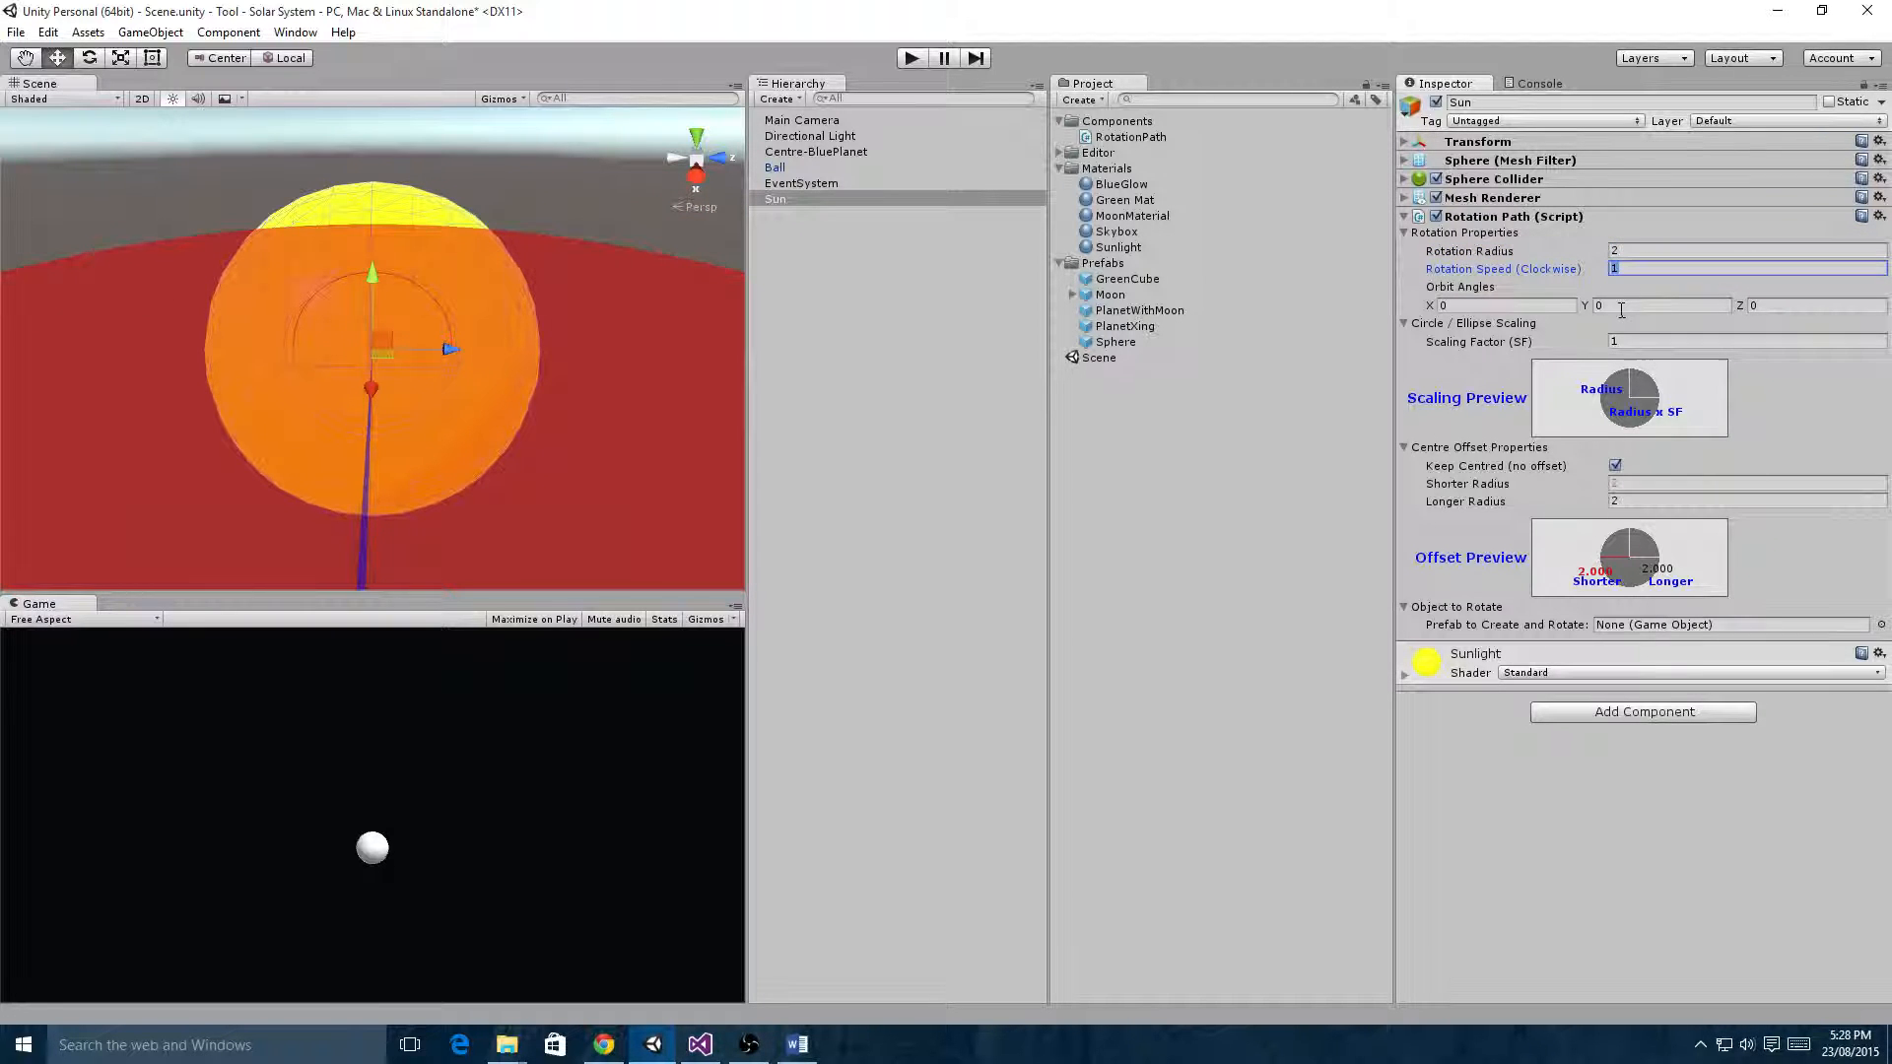
pyautogui.write('90')
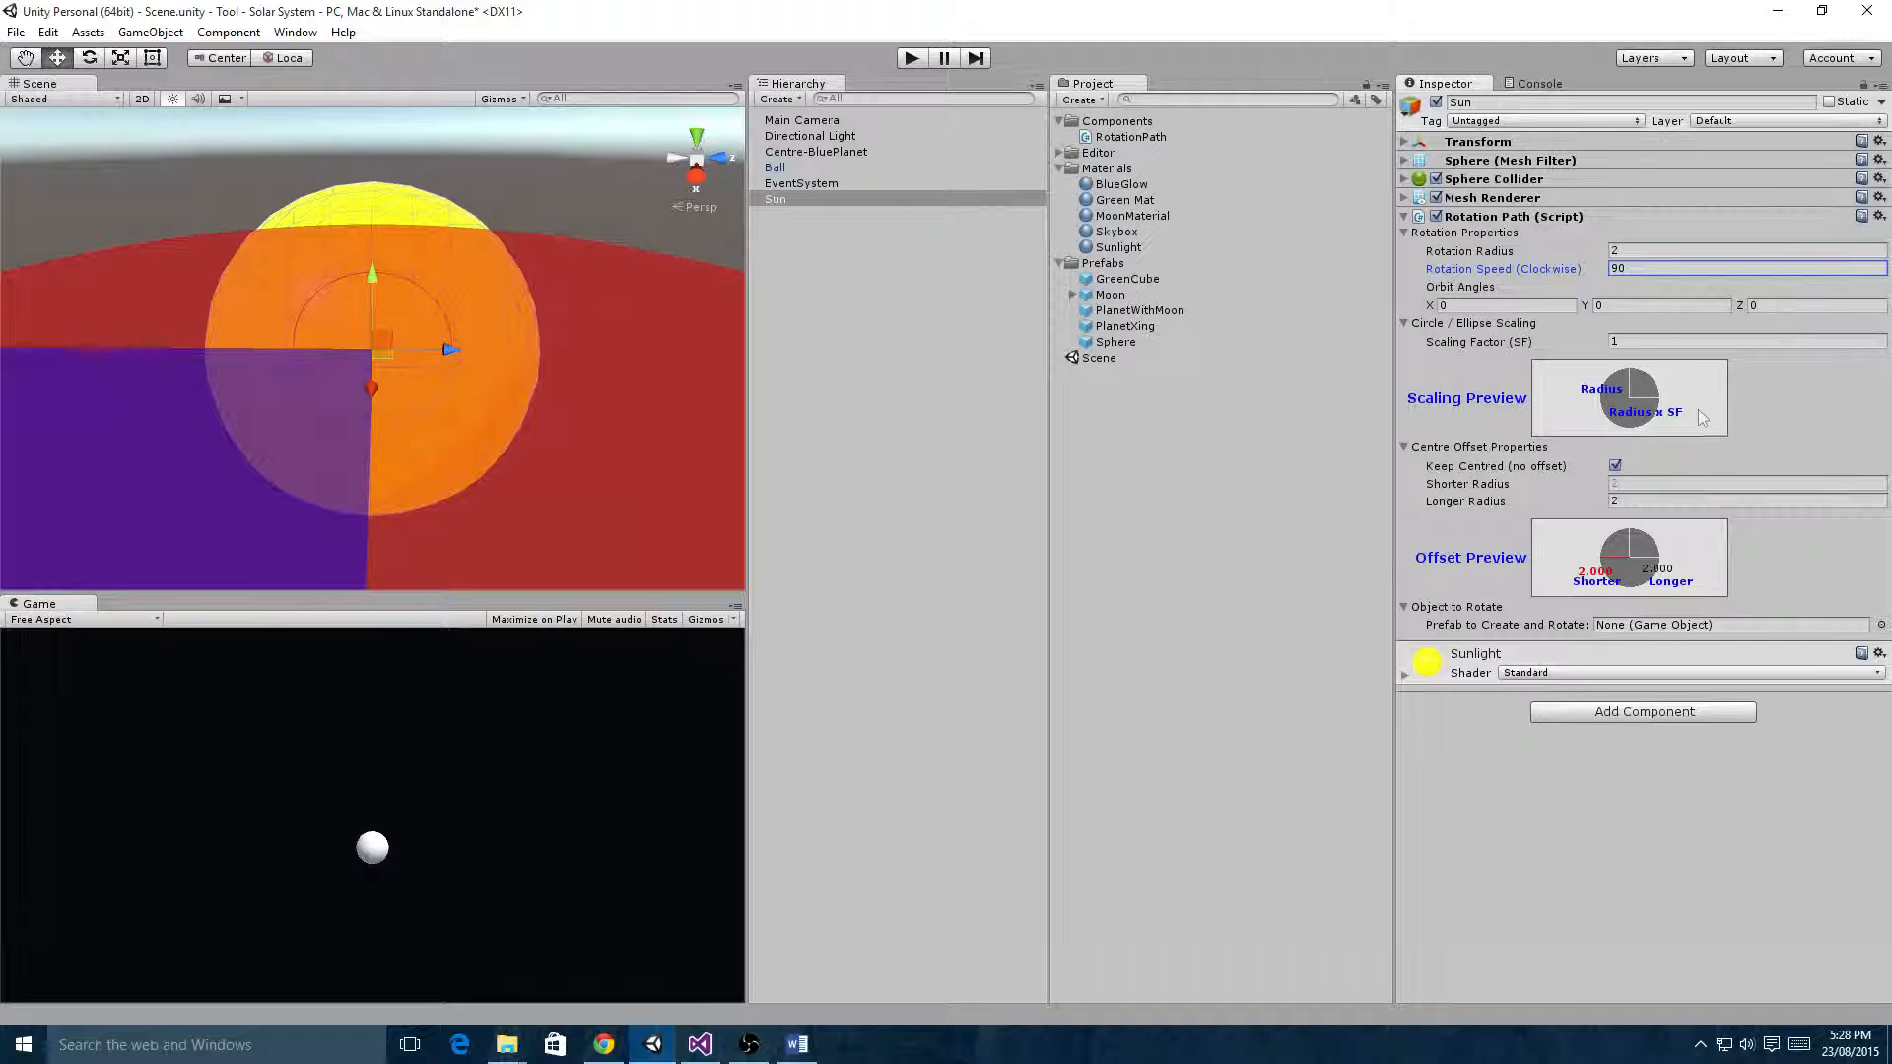
# - Assign the Sphere prefab as the Sun's Prefab to Create and Rotate
pyautogui.scroll(-5, 361, 440)
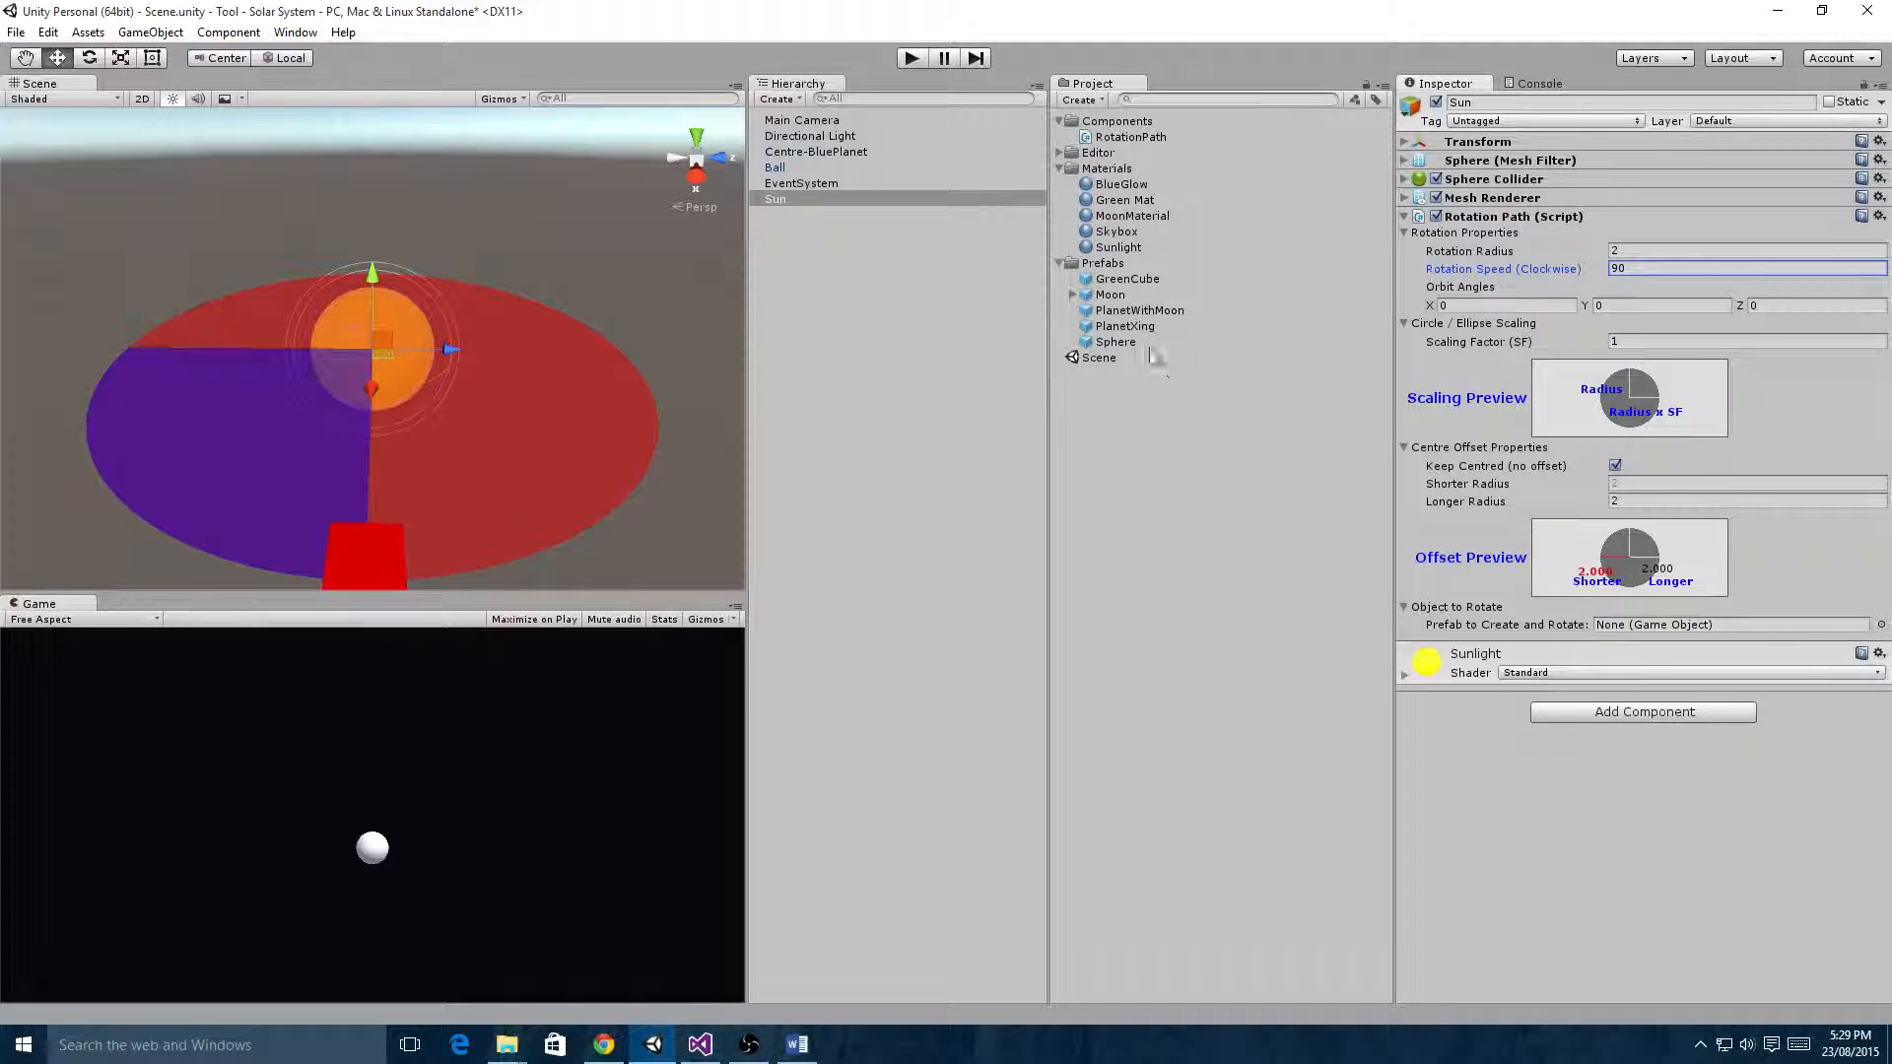
pyautogui.click(1118, 344)
pyautogui.moveTo(1119, 347); pyautogui.dragTo(1622, 634)
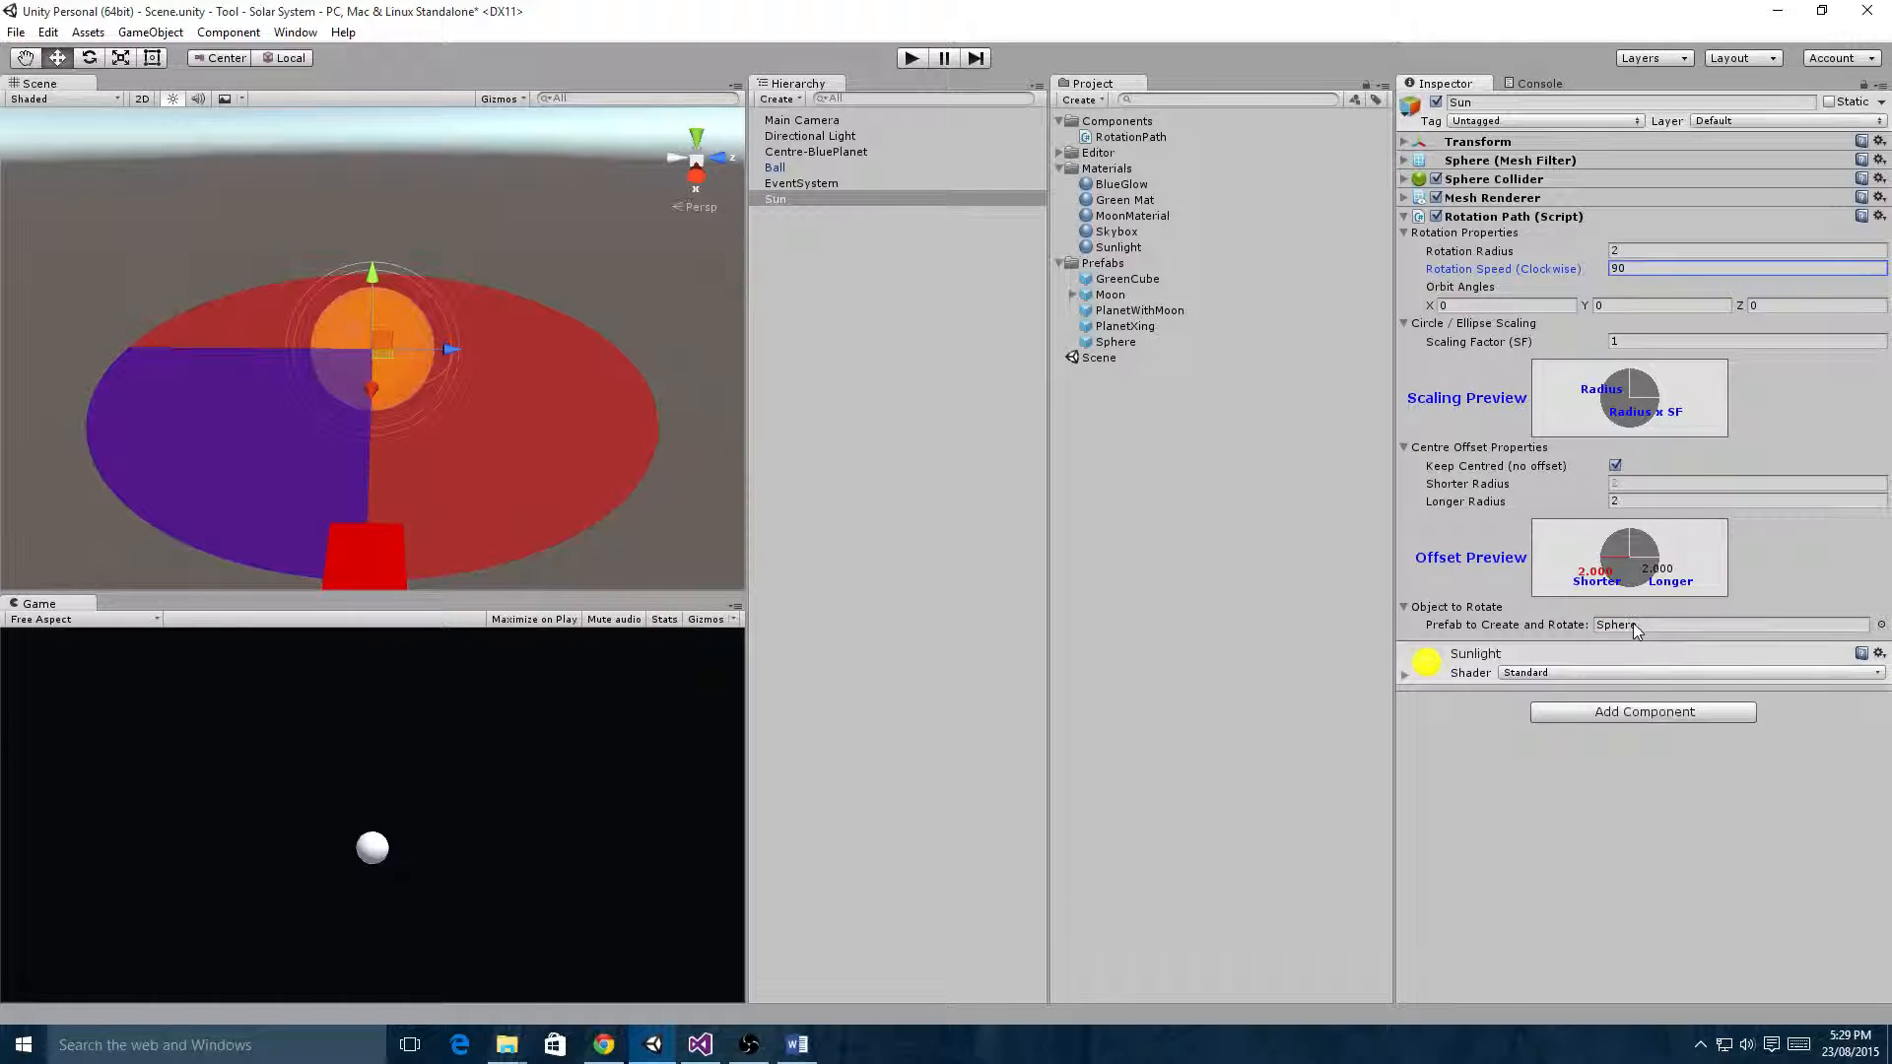
pyautogui.click(1638, 627)
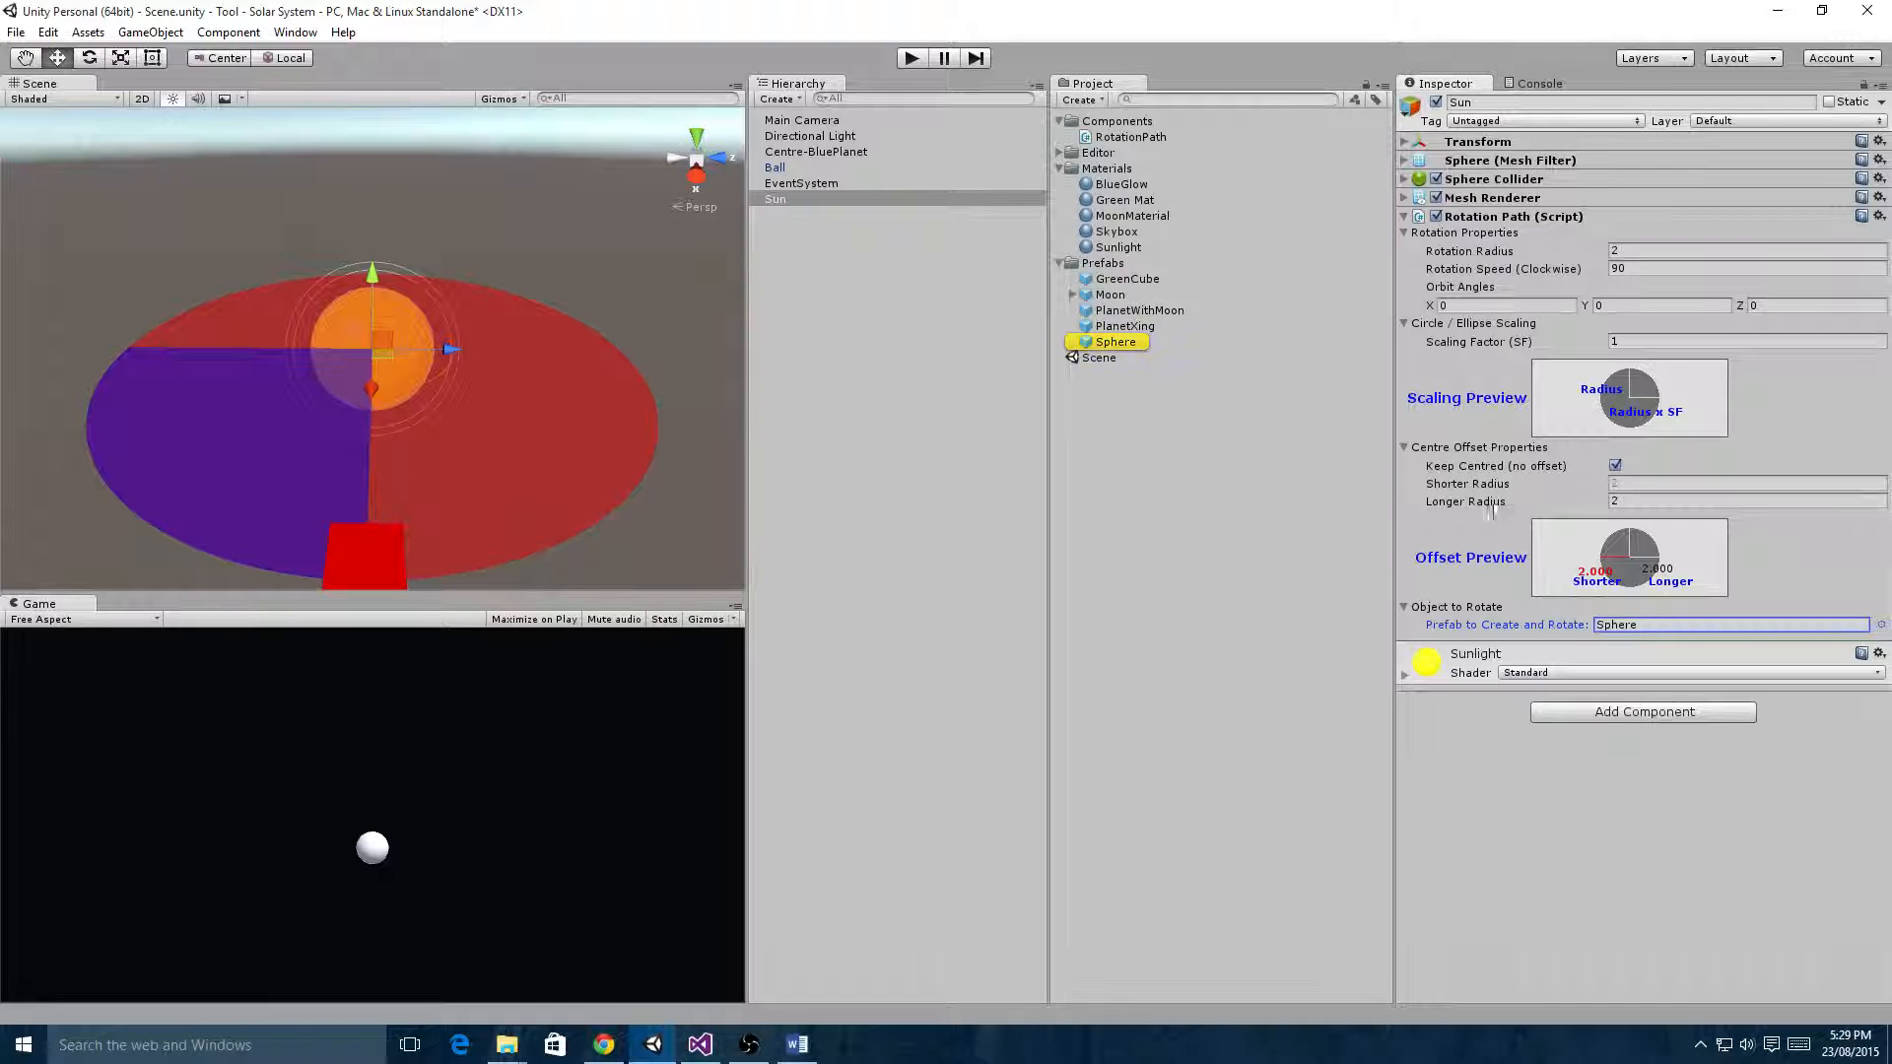
# - Run the scene with the Sun deselected to watch the green sphere orbit it, and stop playback
pyautogui.click(911, 59)
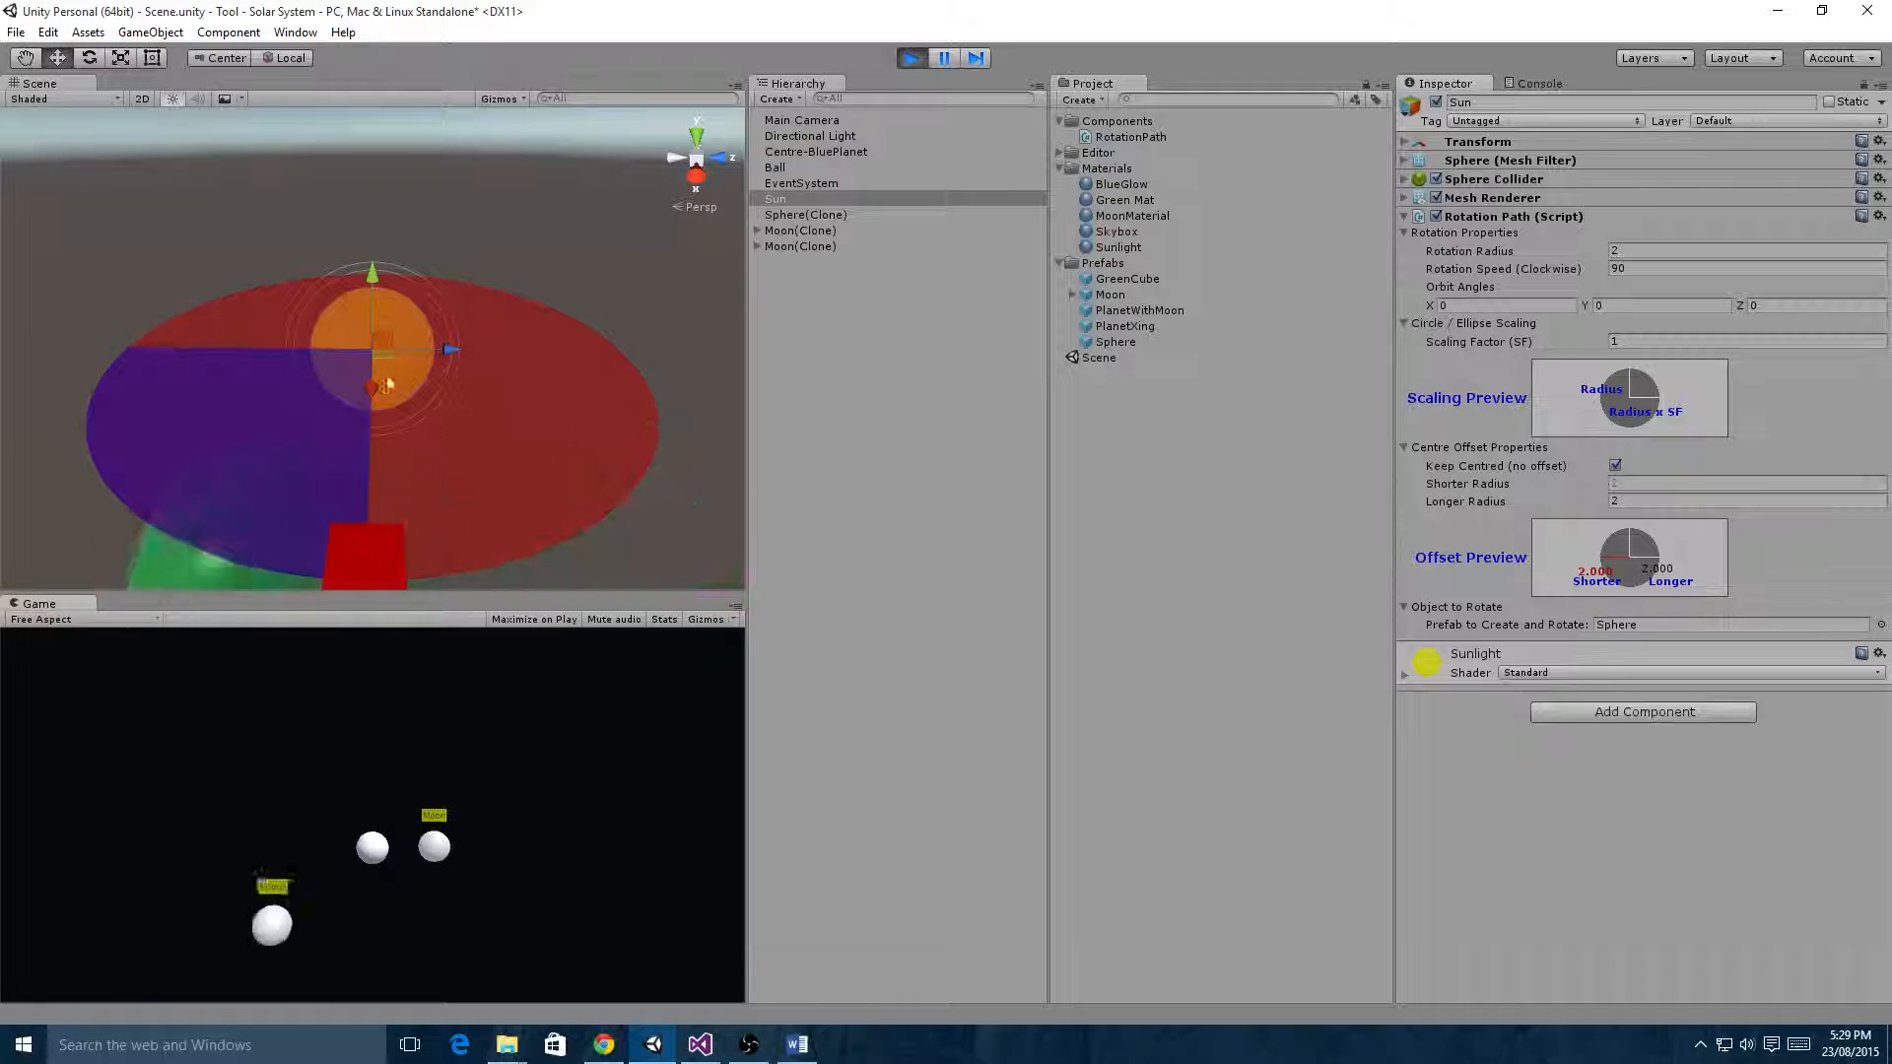
pyautogui.click(873, 493)
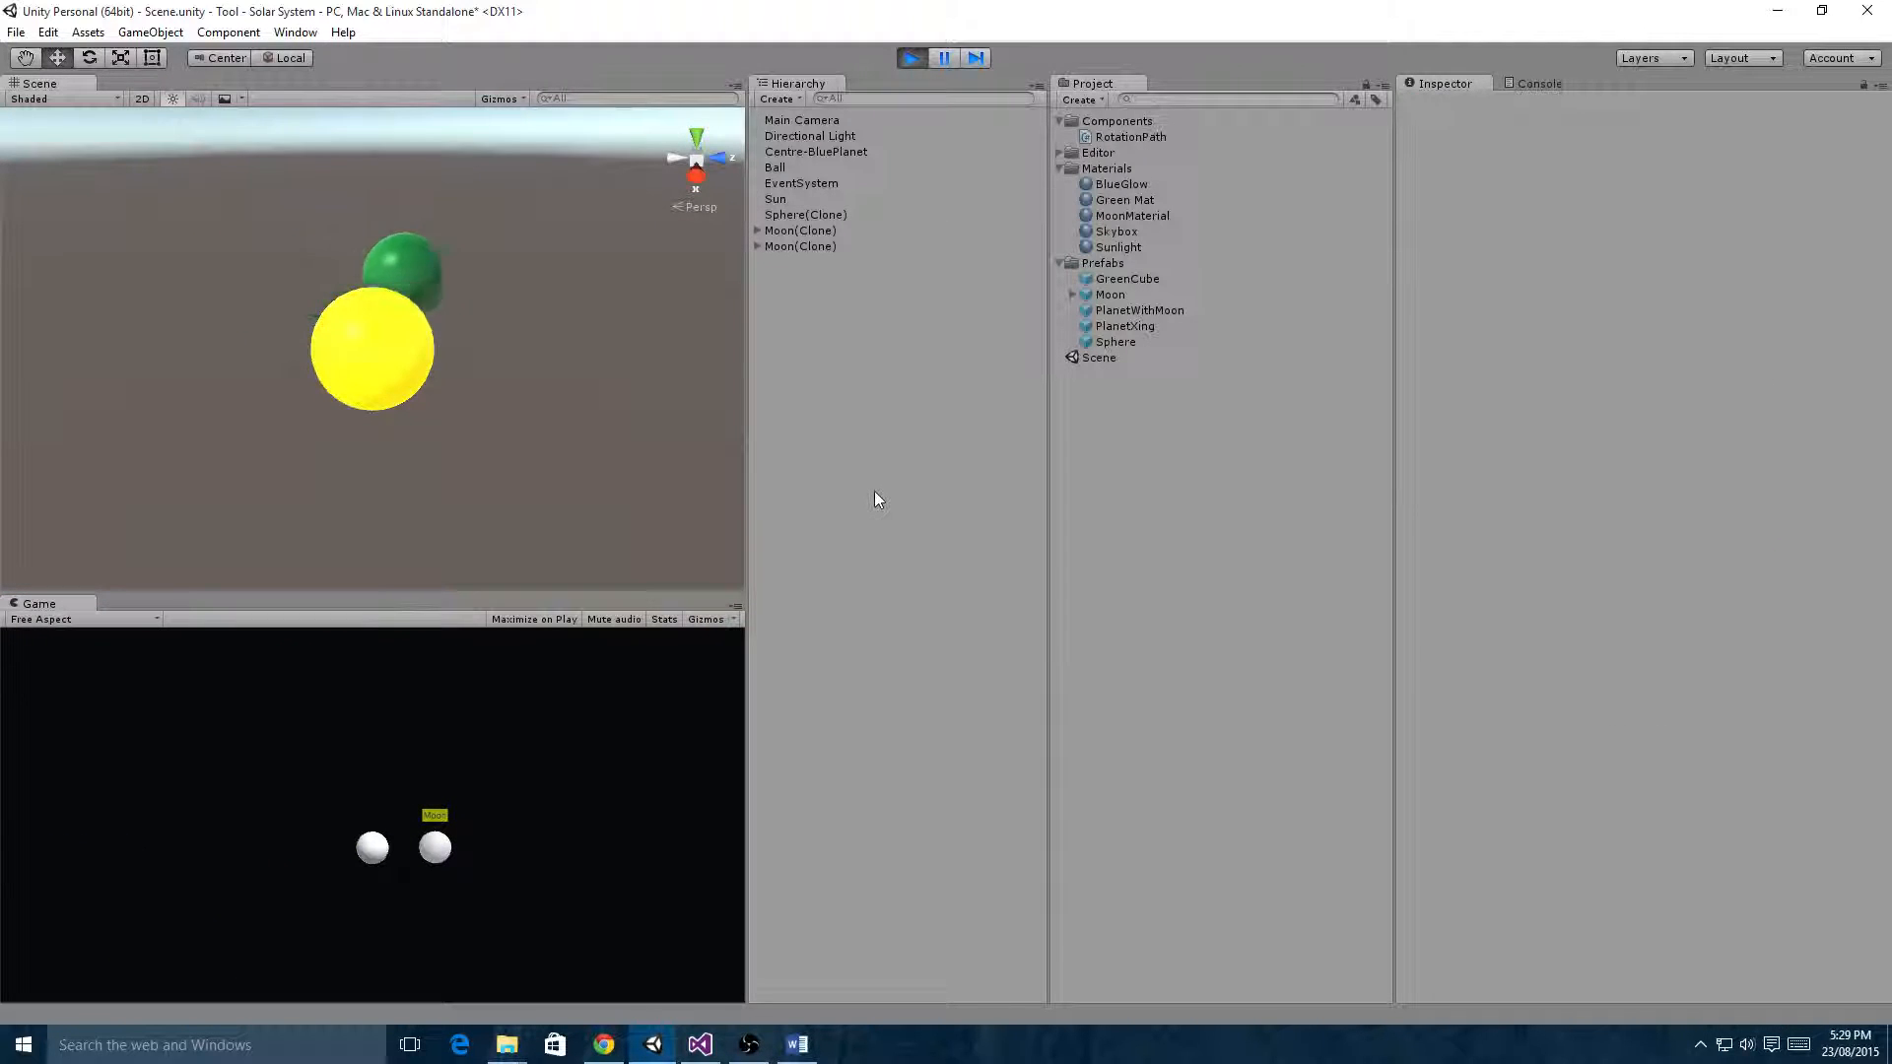
pyautogui.click(913, 58)
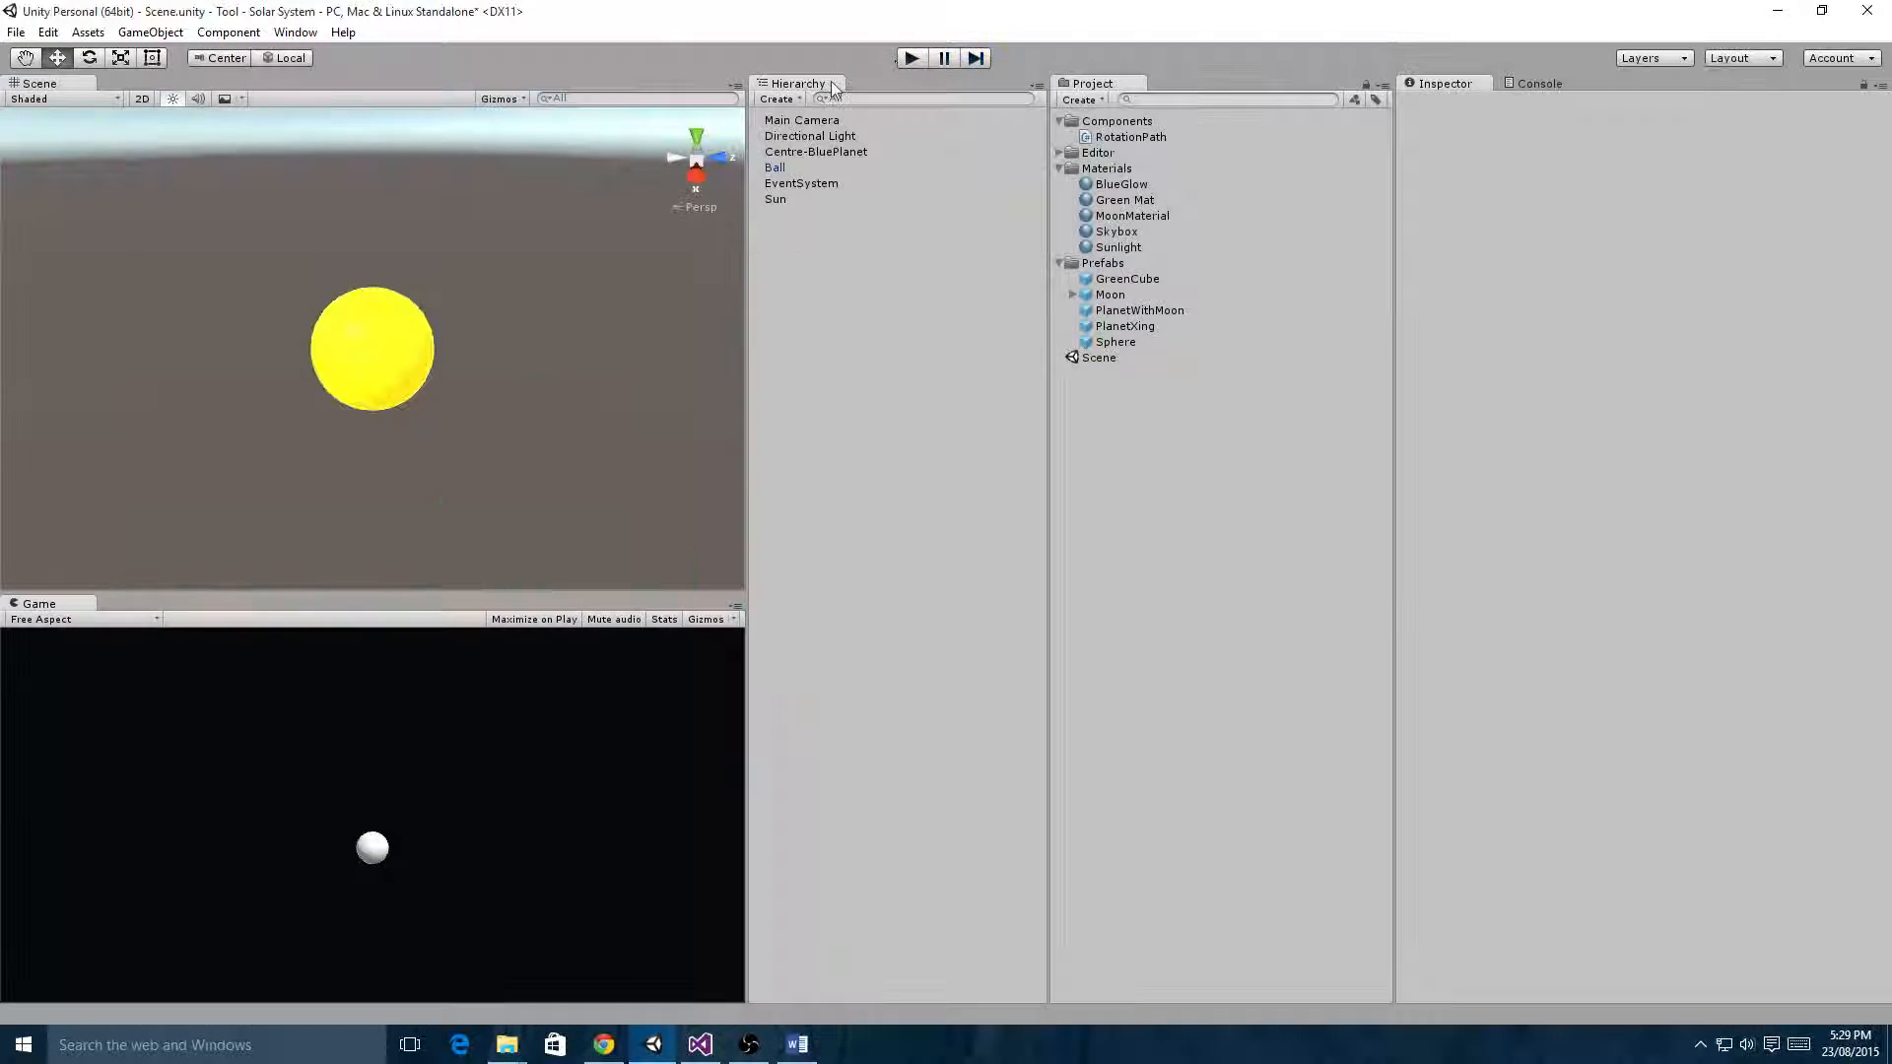